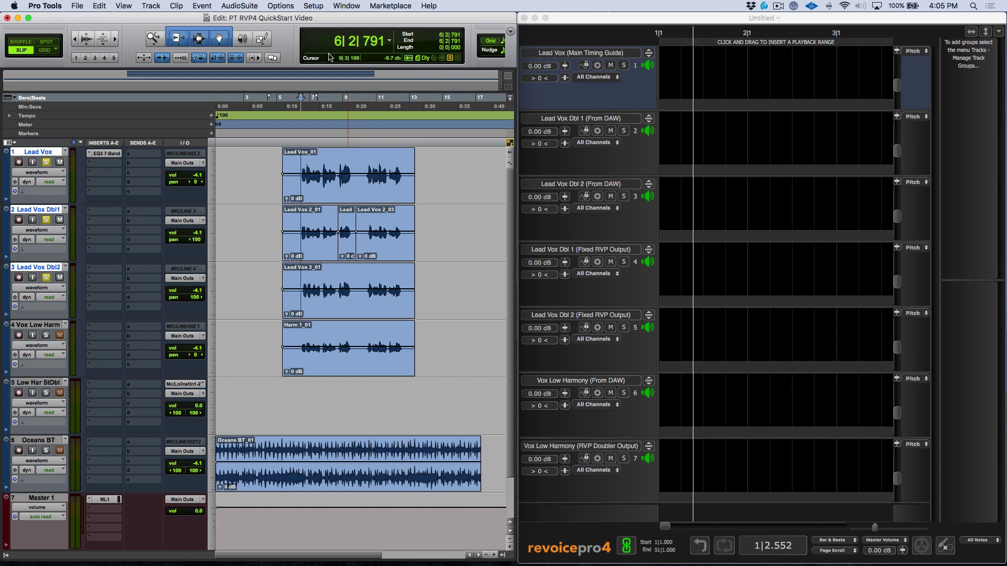
# Step: Play back the soloed Lead Vox, Lead Vox Dbl1 and Lead Vox Dbl2 tracks together, then stop
pyautogui.press('space')
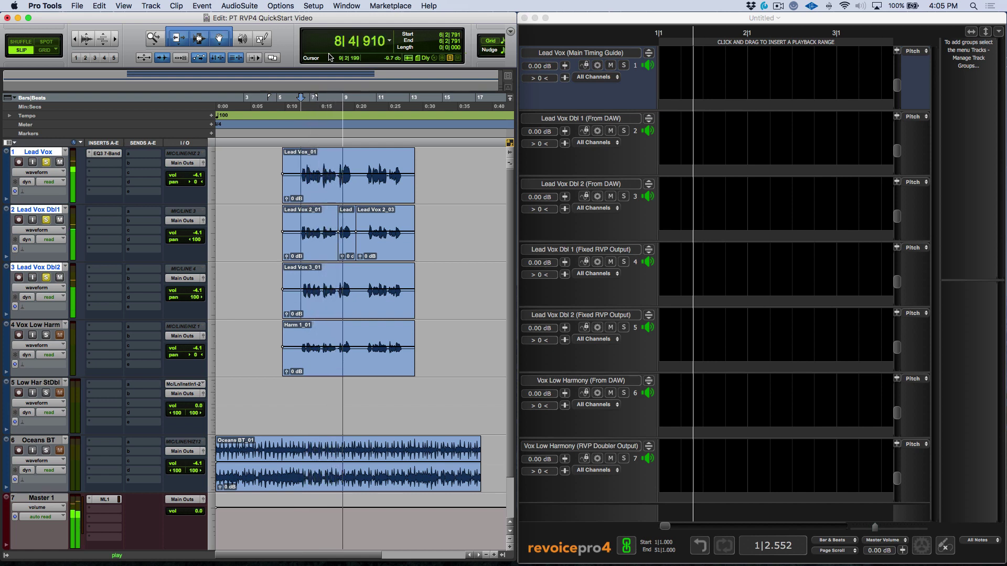
pyautogui.press('space')
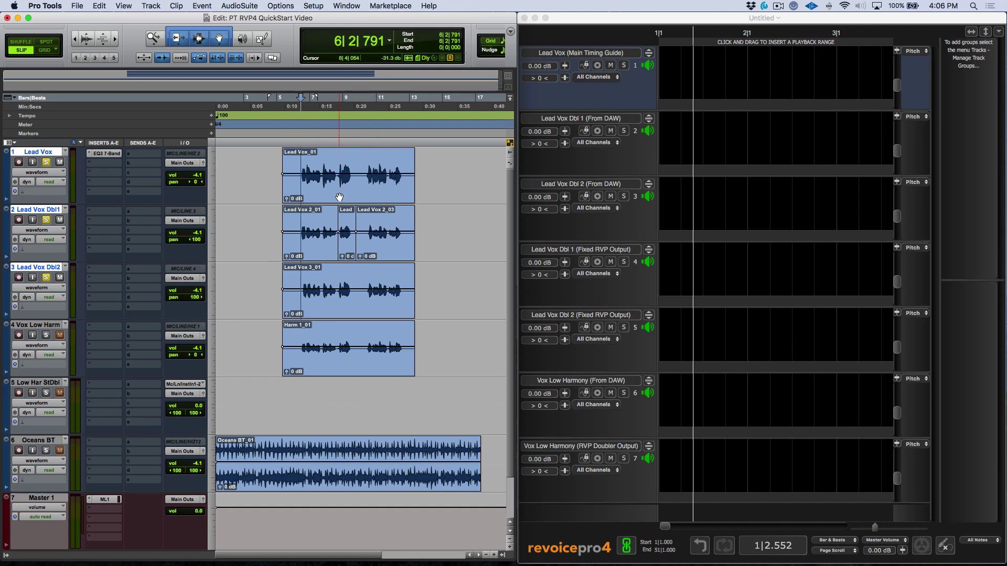
# Step: Solo only the Lead Vox track and audition it from the start of its first phrase
pyautogui.click(245, 173)
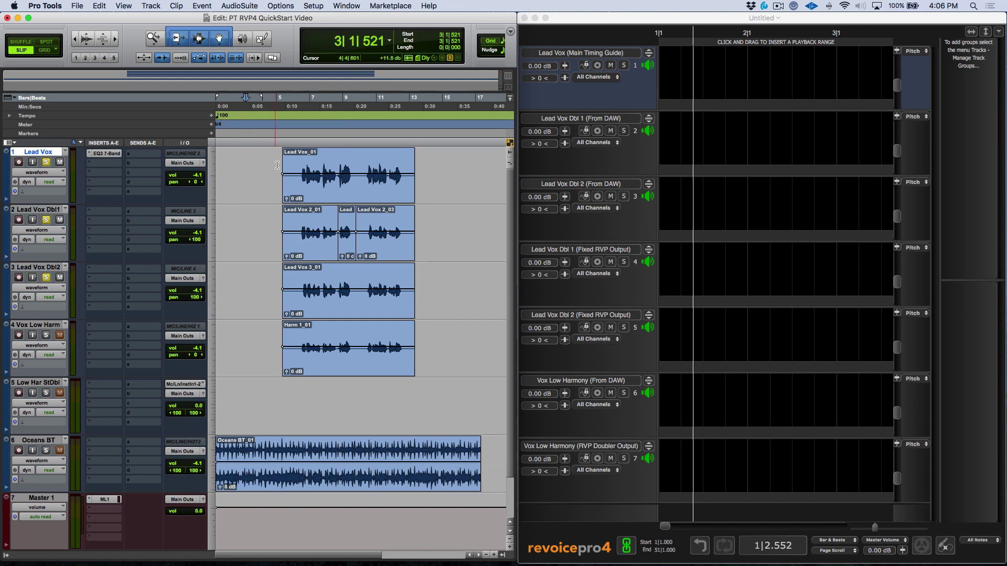
pyautogui.click(270, 172)
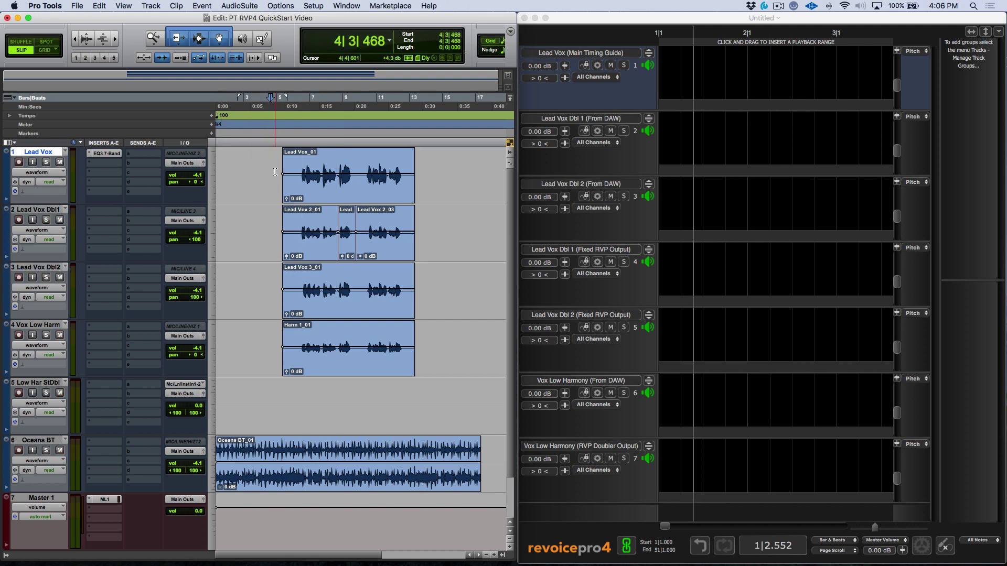
pyautogui.hotkey('shift', 's')
pyautogui.press('space')
pyautogui.click(302, 161)
pyautogui.press('space')
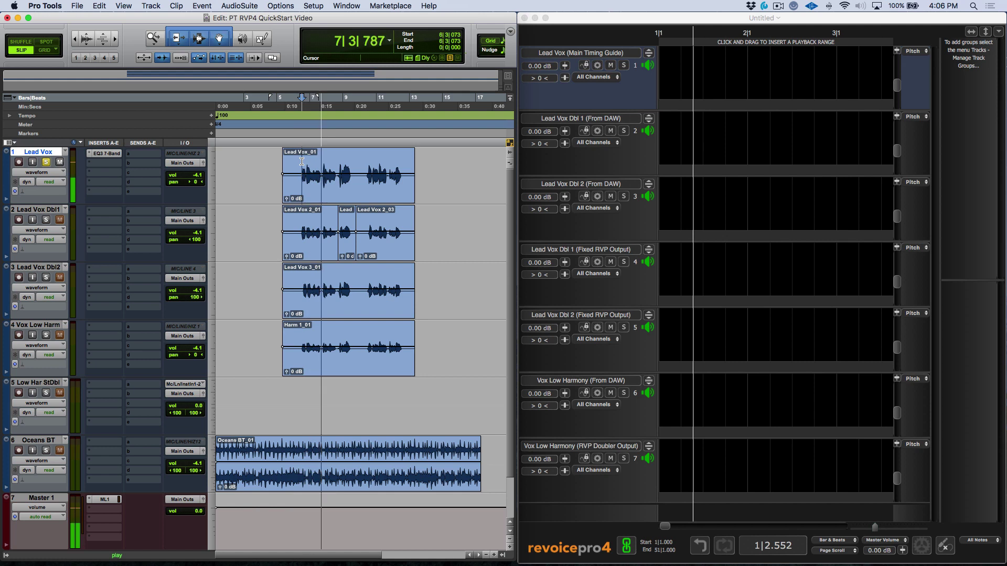
pyautogui.press('space')
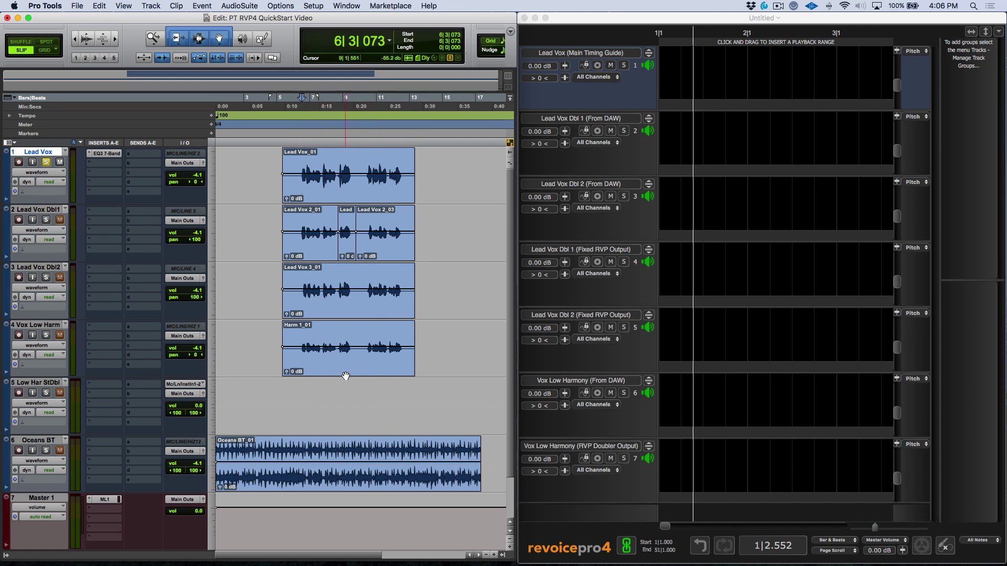
# Step: Solo only the Vox Low Harm track and audition it from the start of its first phrase
pyautogui.click(302, 335)
pyautogui.hotkey('shift', 's')
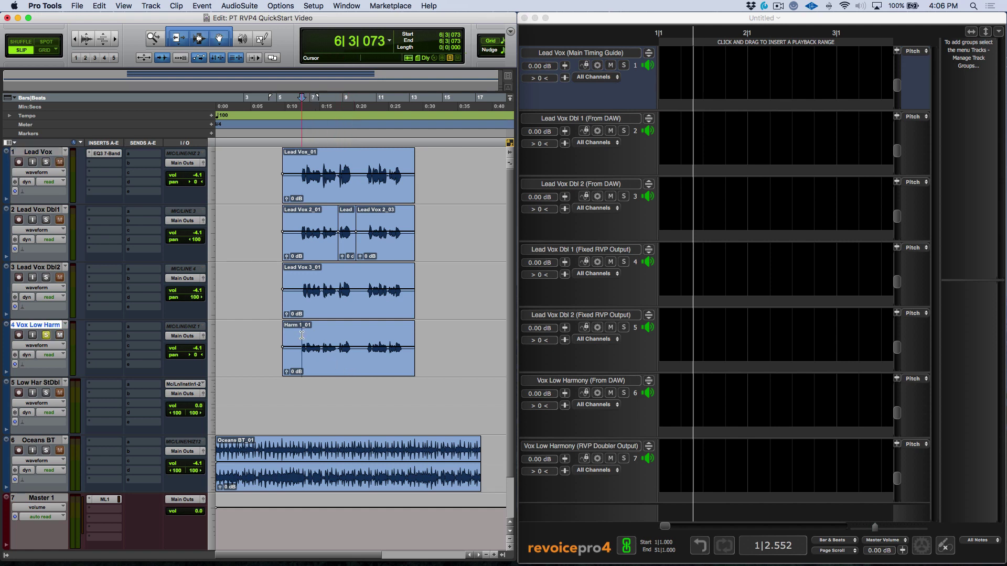
pyautogui.press('space')
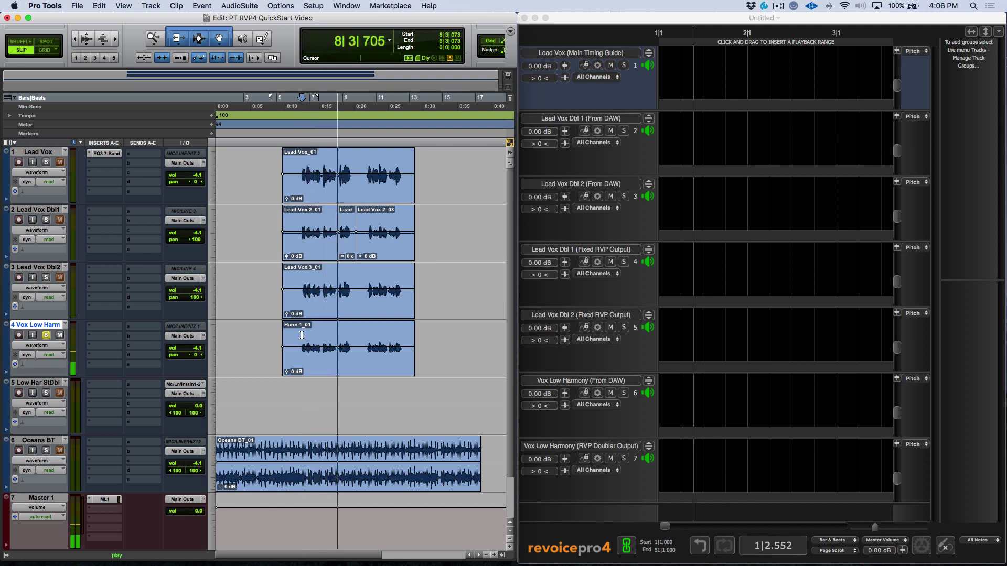
pyautogui.press('space')
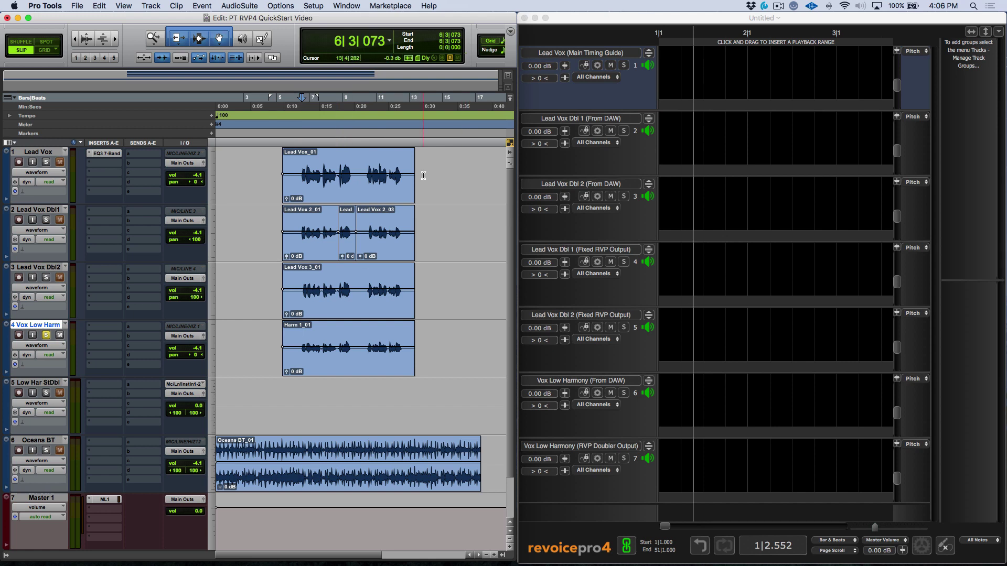
# Step: Open the Revoice Pro Link AudioSuite plug-in
pyautogui.click(249, 7)
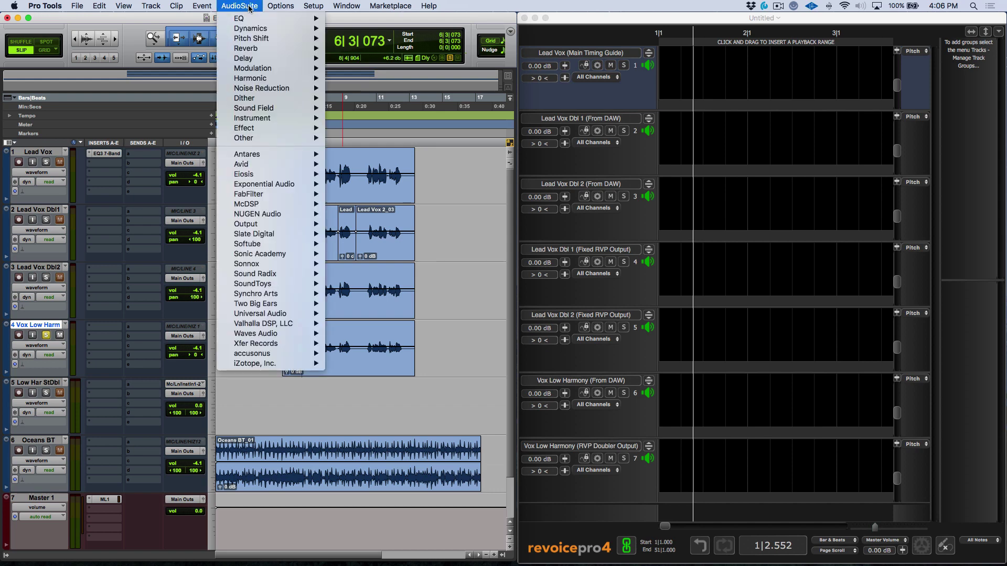
pyautogui.moveTo(251, 293)
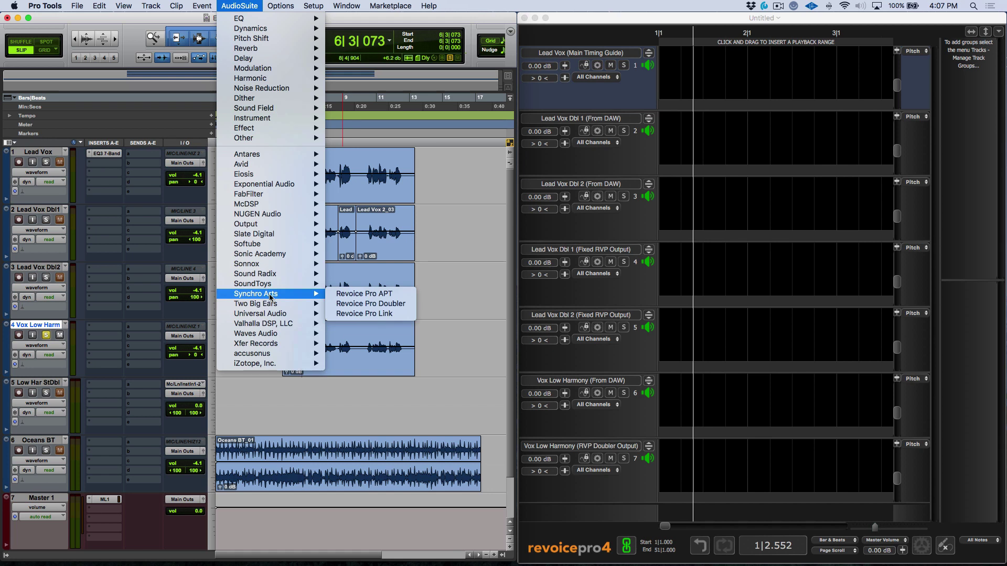
pyautogui.moveTo(301, 138)
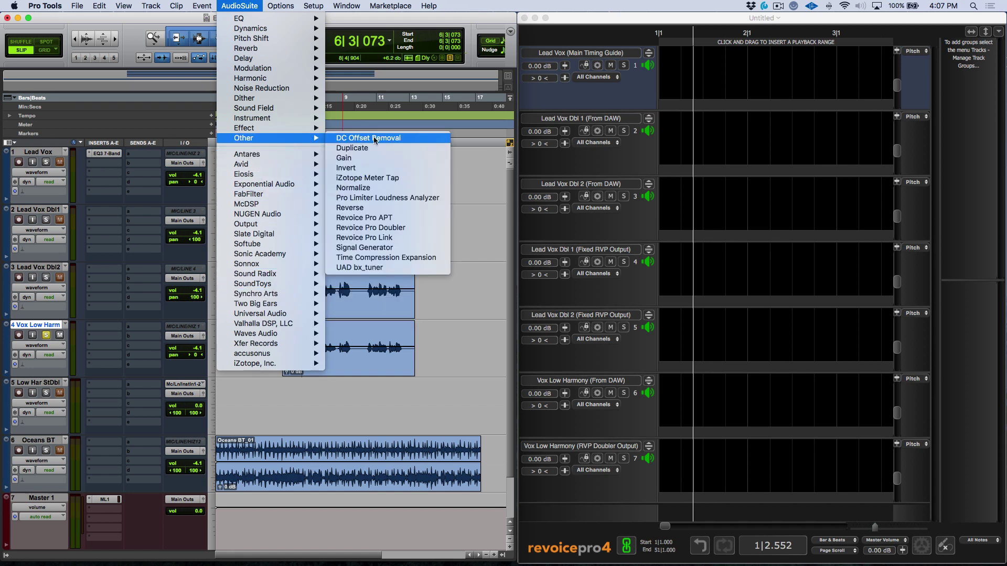
pyautogui.click(408, 239)
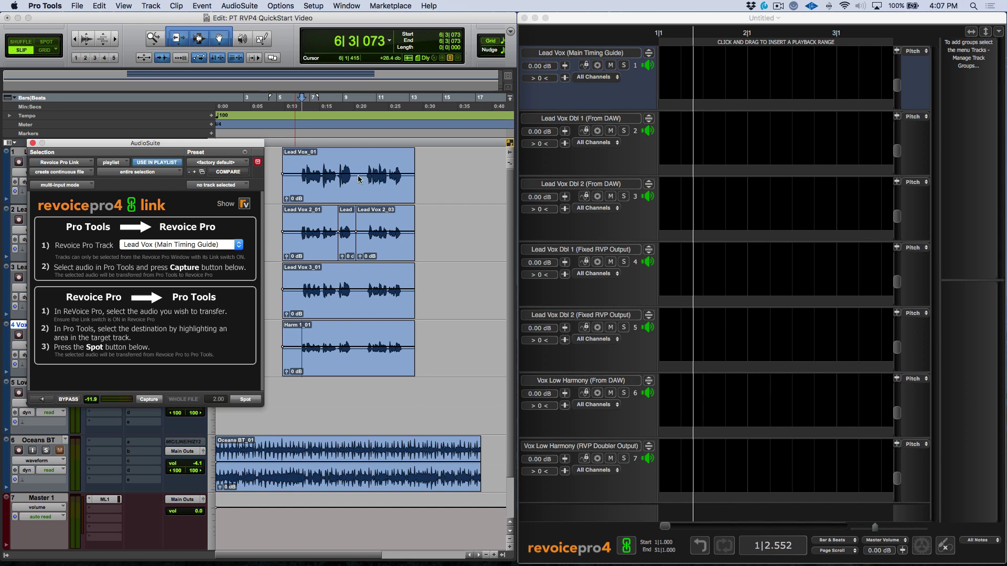
# Step: Switch to Revoice Pro and look at the options for adding audio tracks and saving a default session, without applying them
pyautogui.click(616, 20)
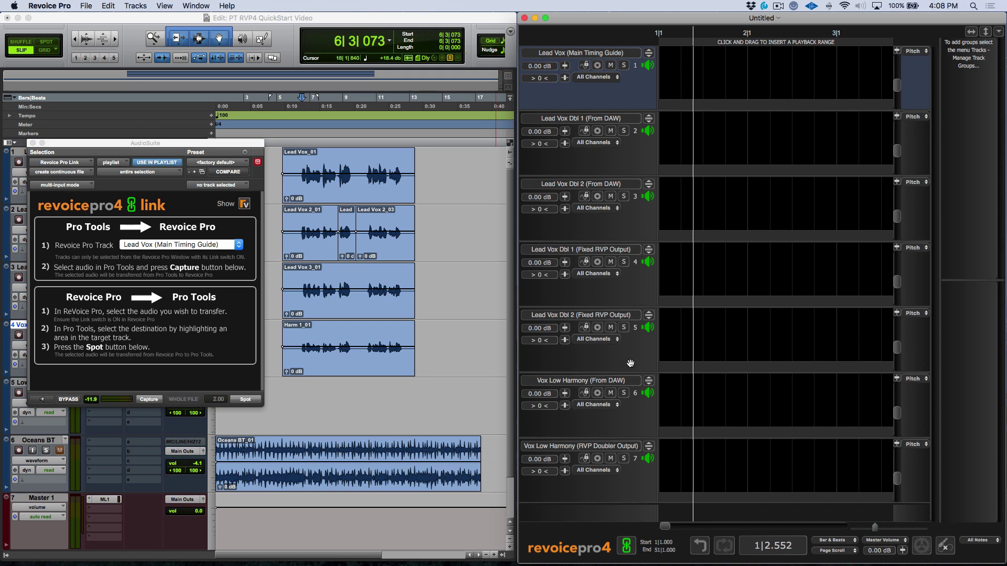
pyautogui.rightClick(737, 510)
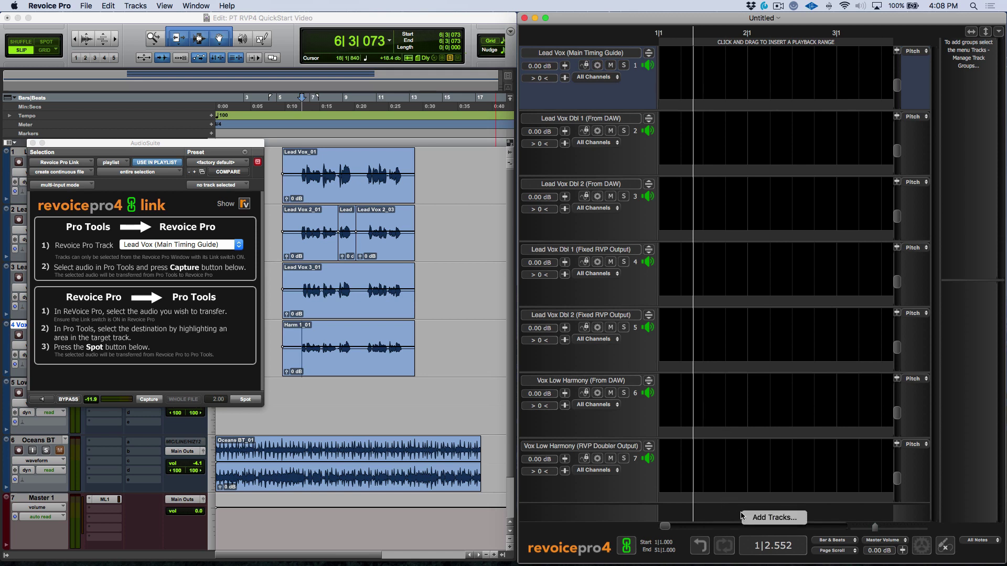
pyautogui.click(761, 518)
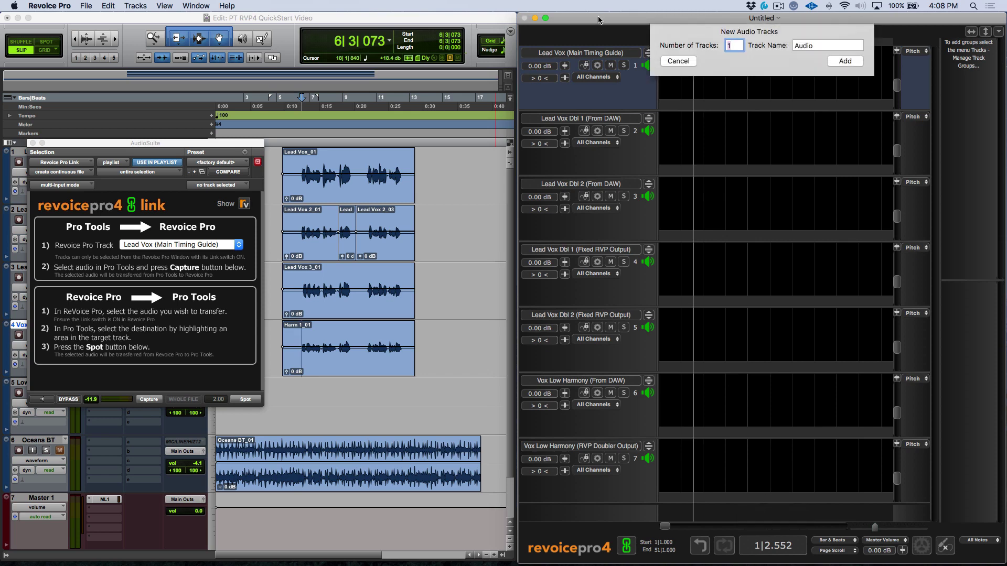
pyautogui.click(674, 61)
pyautogui.click(135, 6)
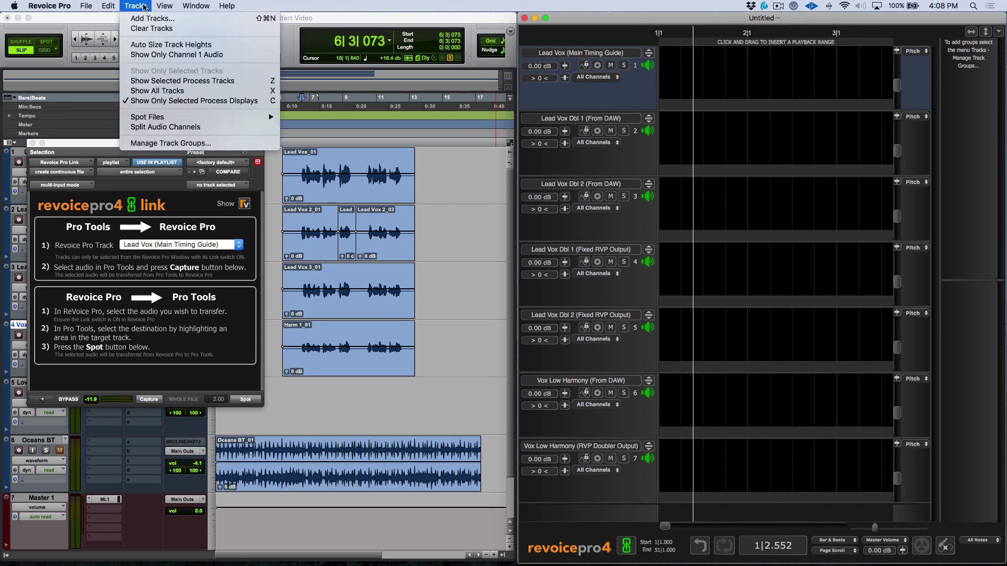
pyautogui.click(143, 19)
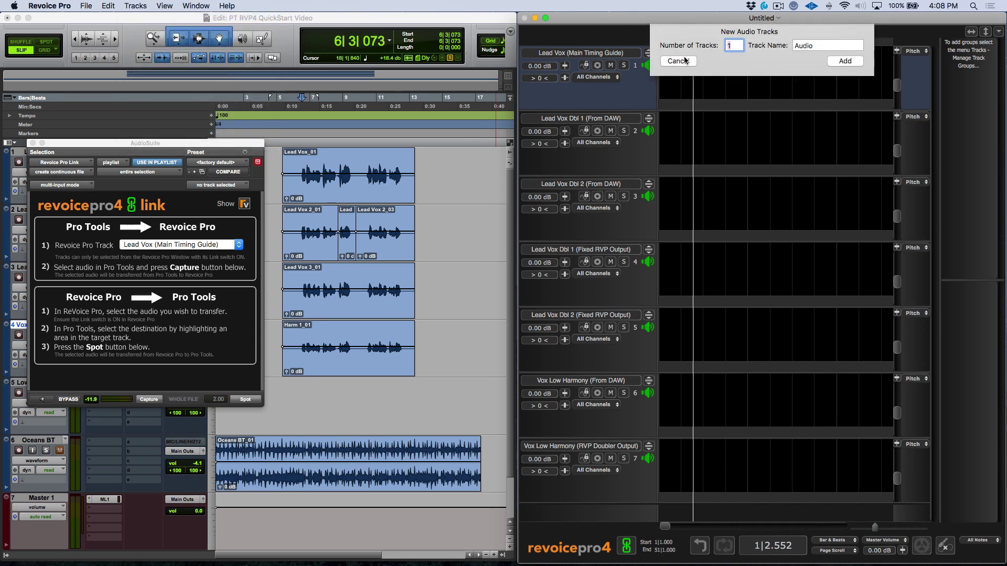
pyautogui.click(684, 60)
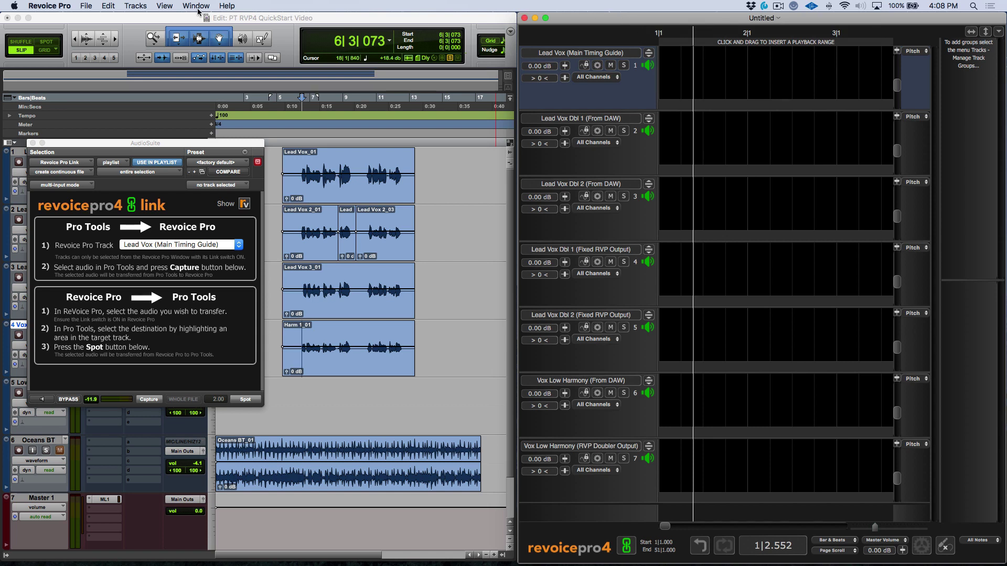
pyautogui.click(87, 6)
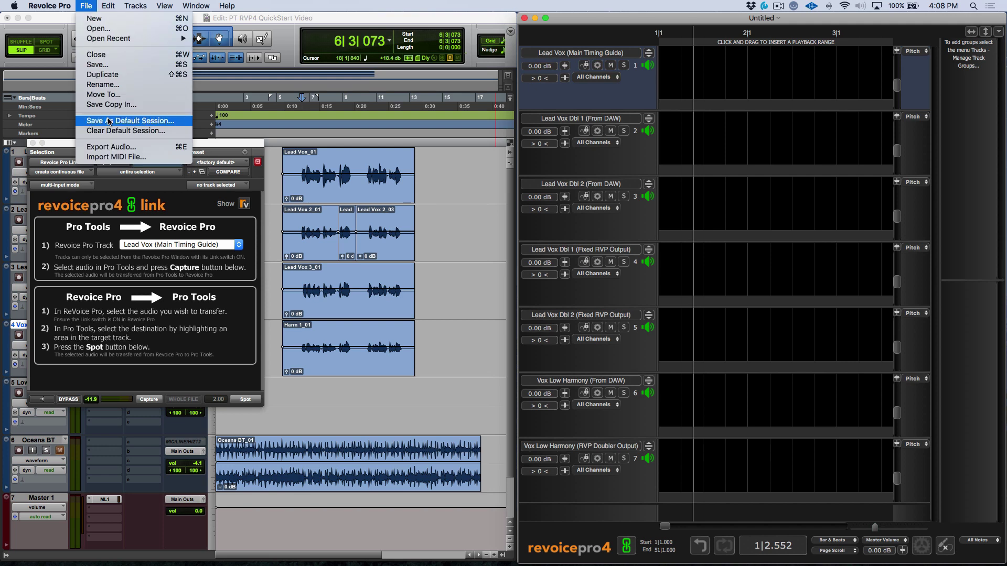
pyautogui.click(565, 20)
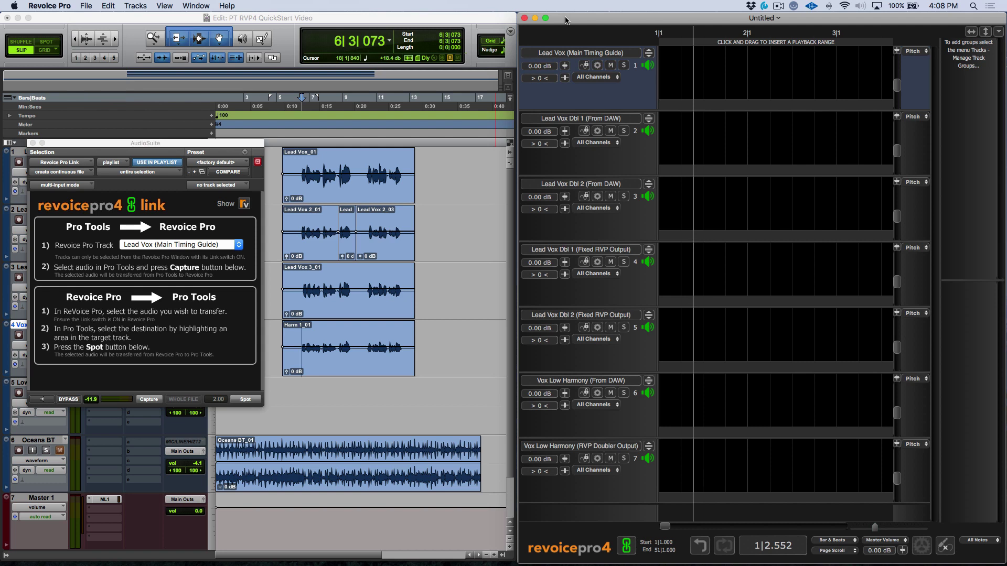
# Step: Switch to Pro Tools and check the session format in Session Setup, then close it
pyautogui.click(417, 21)
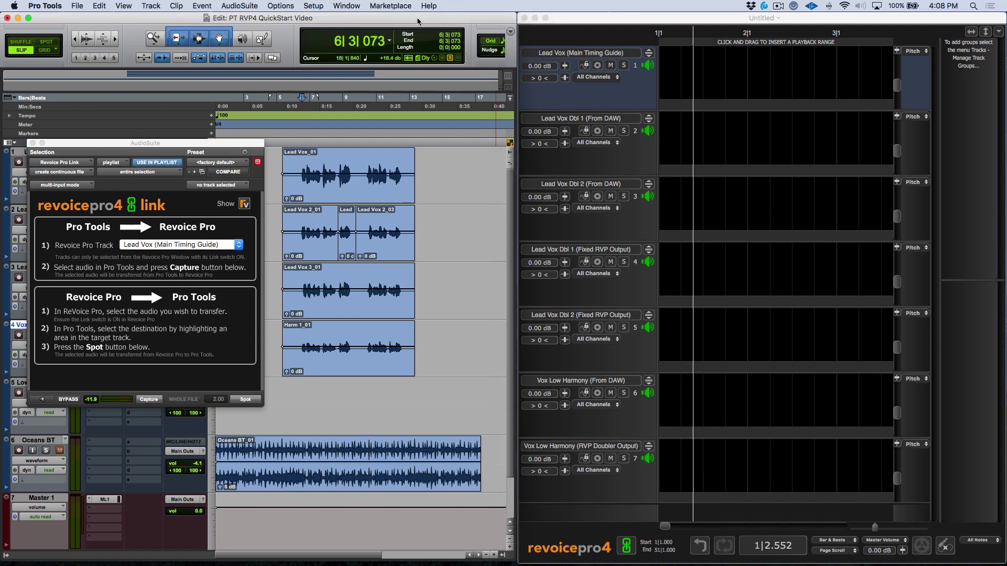
pyautogui.click(319, 6)
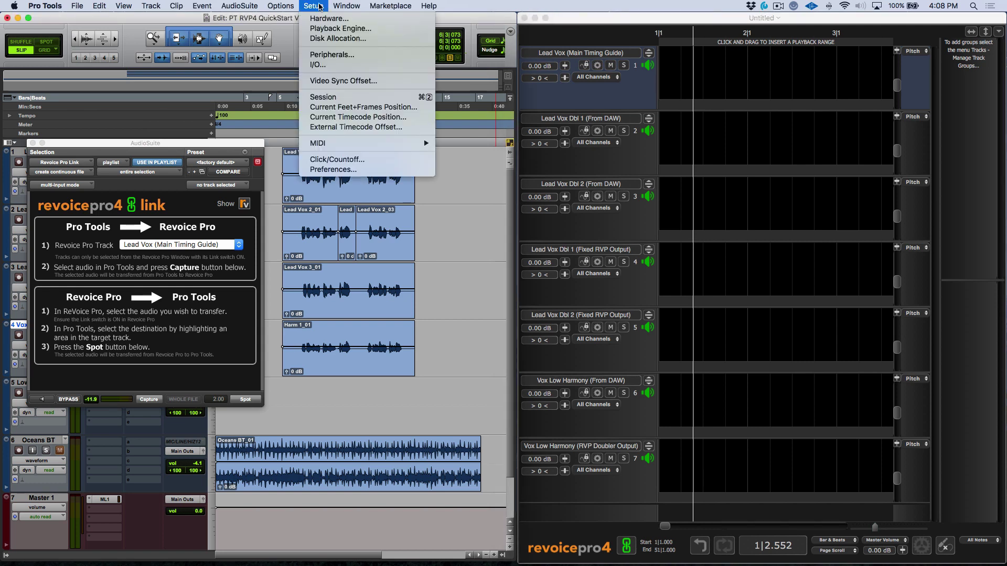
pyautogui.click(340, 98)
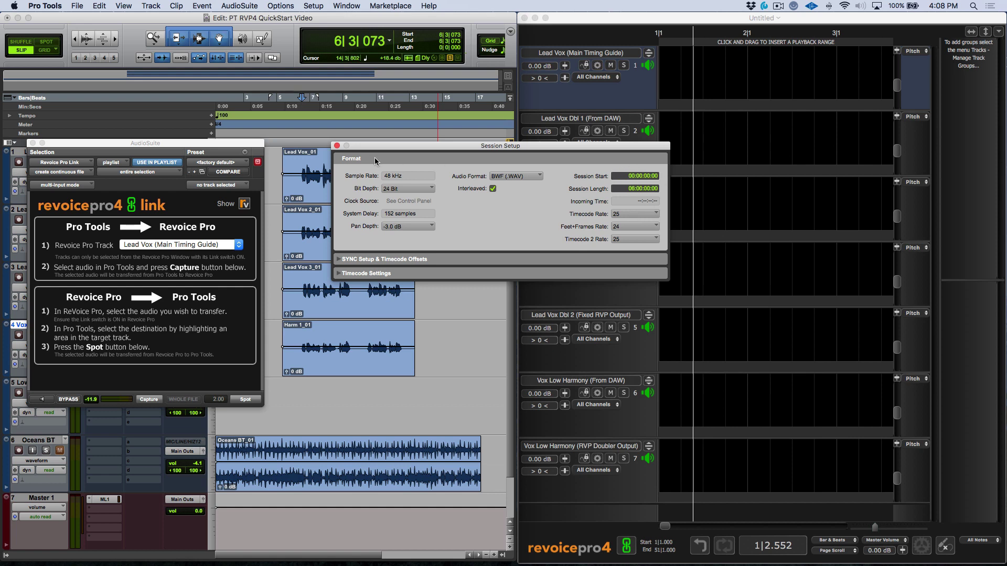
pyautogui.click(336, 146)
# Step: Switch to Revoice Pro and review the session's sample rate, timecode, time offset and tempo settings, then close them
pyautogui.click(589, 21)
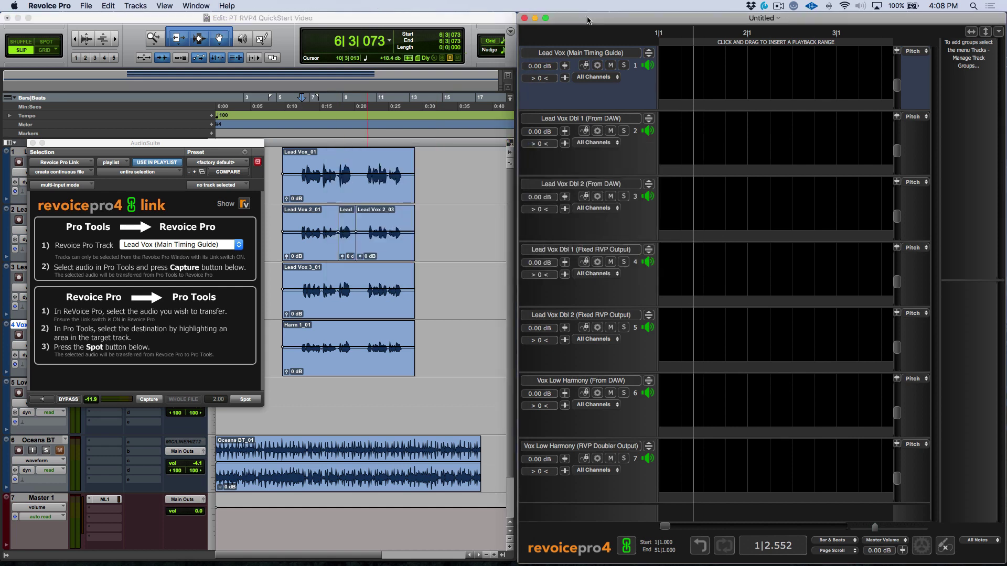
pyautogui.click(164, 6)
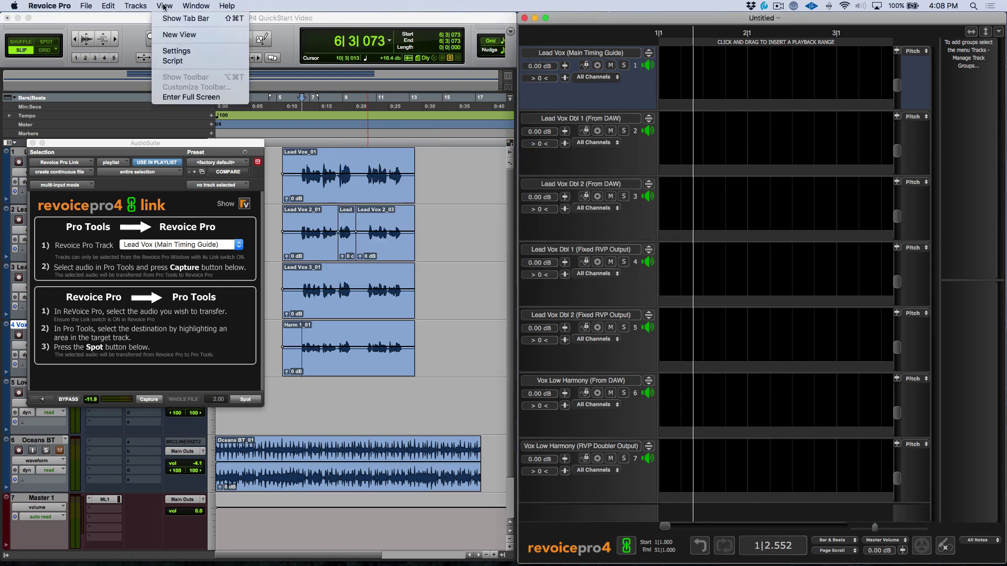
pyautogui.click(177, 51)
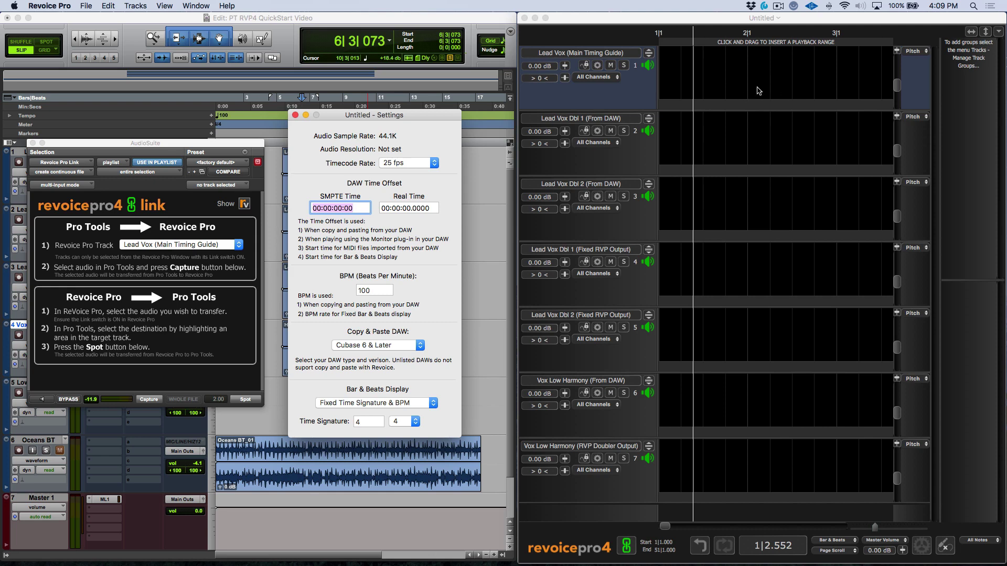
pyautogui.click(295, 117)
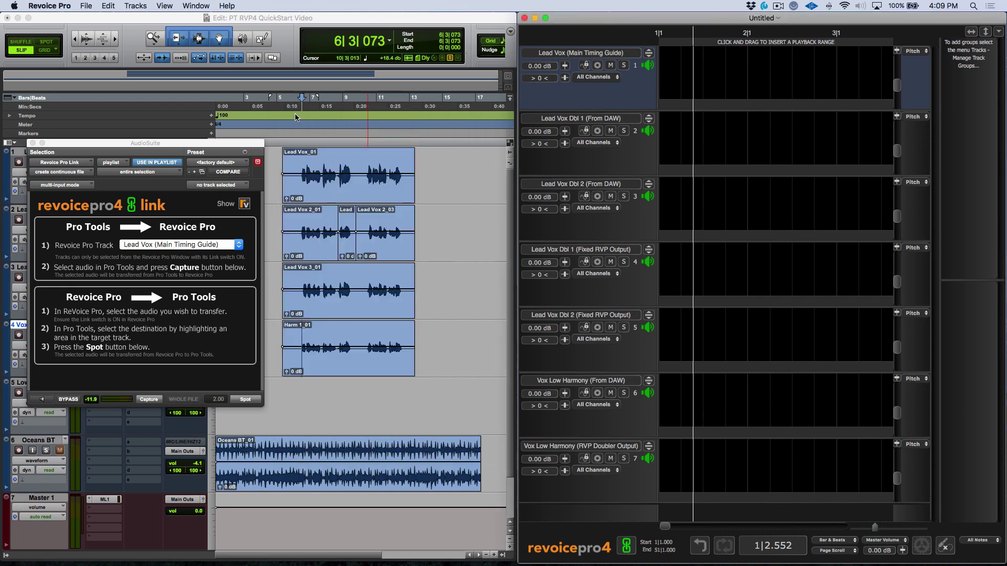
# Step: Switch to Pro Tools and capture the Lead Vox_01 clip into the Revoice Pro track Lead Vox (Main Timing Guide)
pyautogui.click(347, 14)
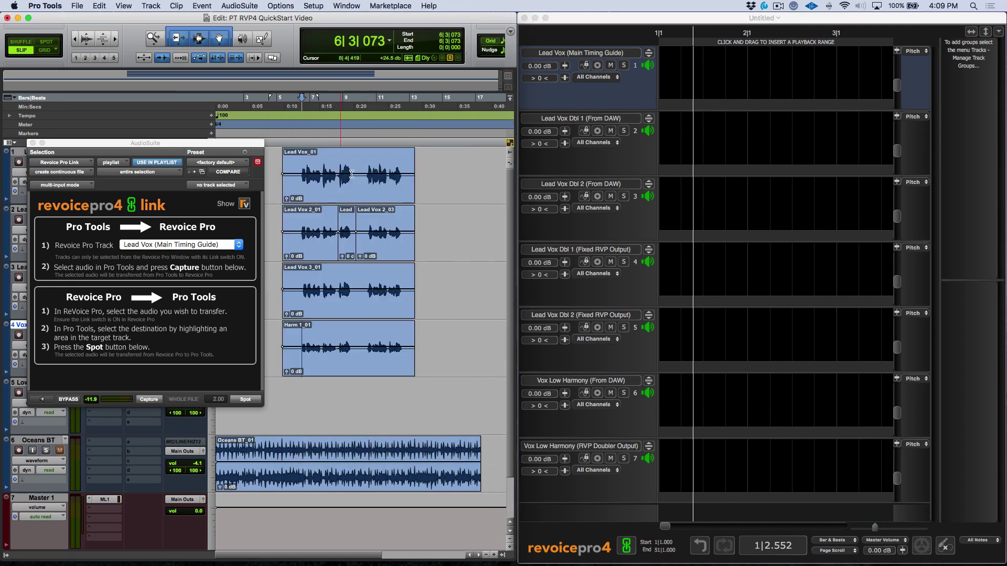
pyautogui.click(361, 192)
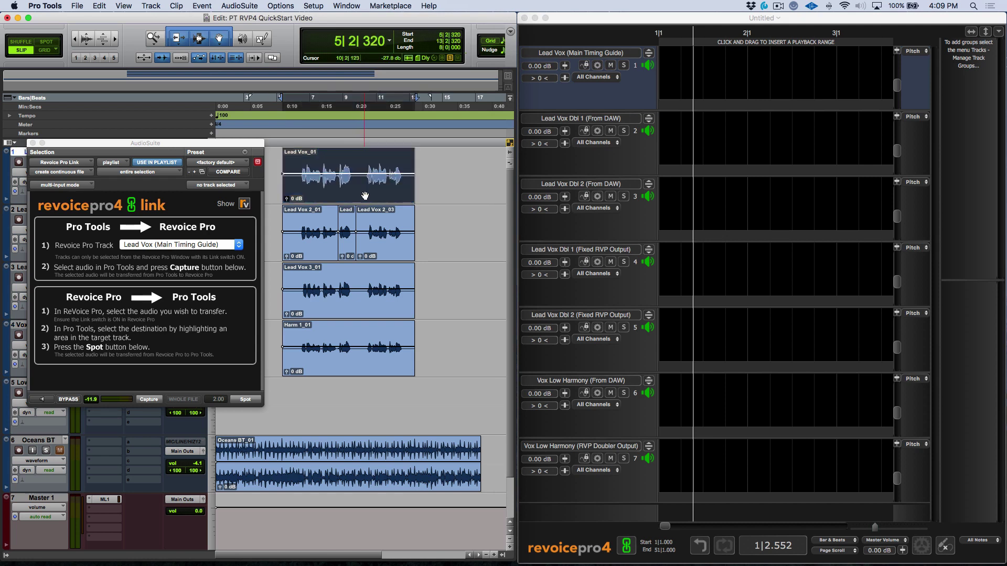
pyautogui.click(187, 247)
pyautogui.click(188, 248)
pyautogui.click(149, 399)
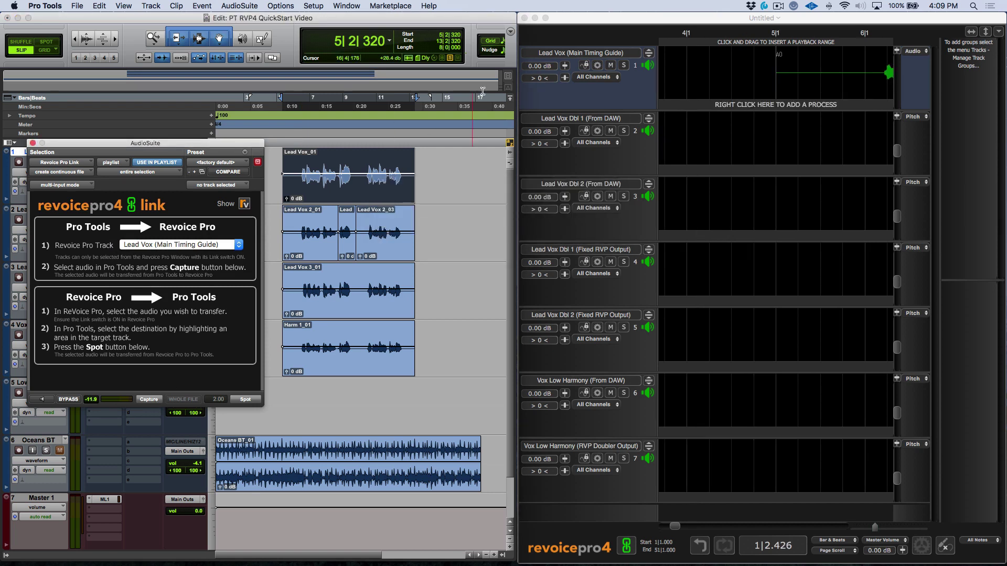
# Step: Capture all the Lead Vox Dbl1 clips, over the same range as Lead Vox_01, into Lead Vox Dbl 1 (From DAW)
pyautogui.moveTo(434, 232); pyautogui.dragTo(270, 233)
pyautogui.click(384, 194)
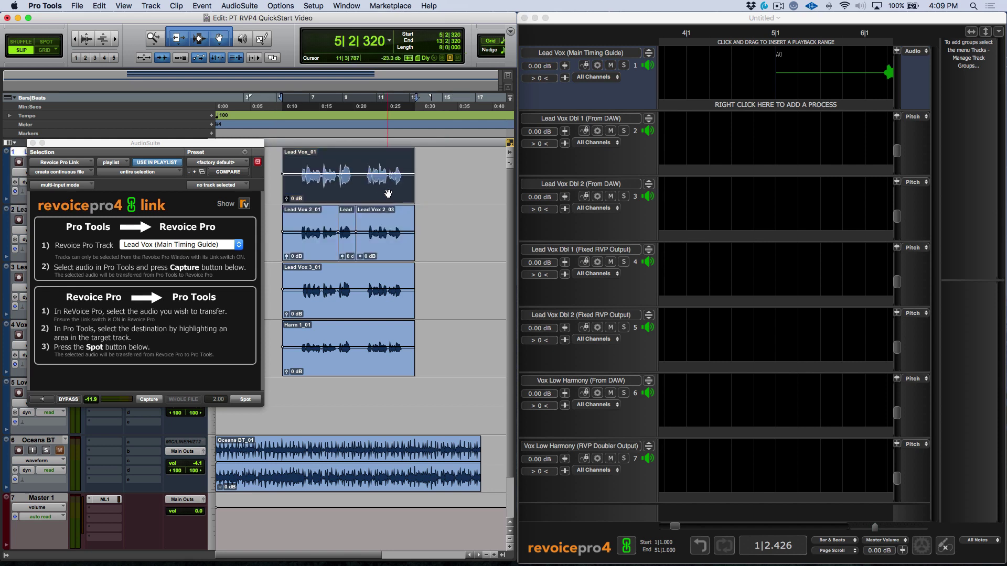
pyautogui.press(';')
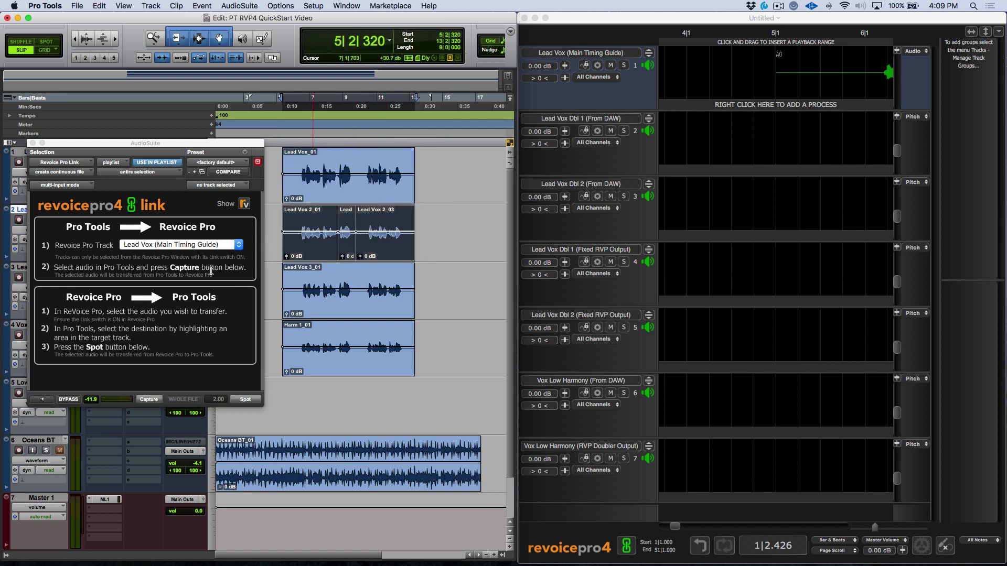
pyautogui.click(209, 244)
pyautogui.click(209, 254)
pyautogui.click(149, 399)
# Step: Capture the Lead Vox 3_01 clip into the Revoice Pro track Lead Vox Dbl 2 (From DAW)
pyautogui.click(377, 305)
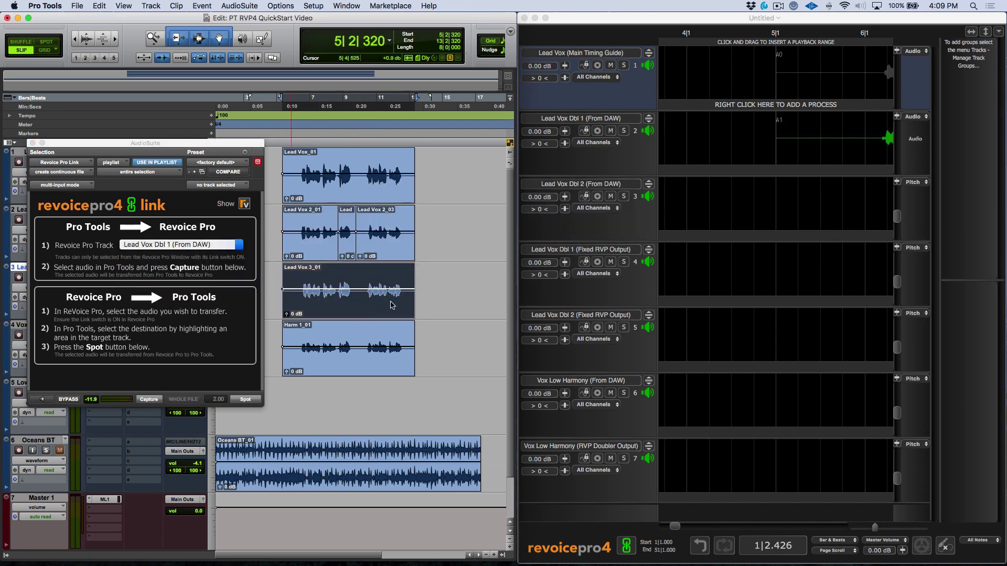
pyautogui.click(212, 245)
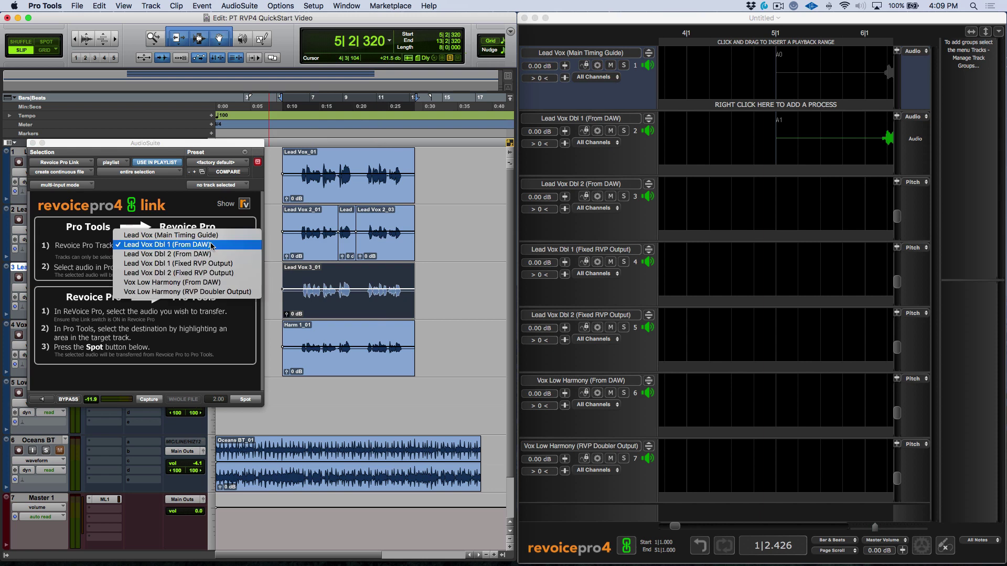
pyautogui.click(208, 251)
pyautogui.click(150, 401)
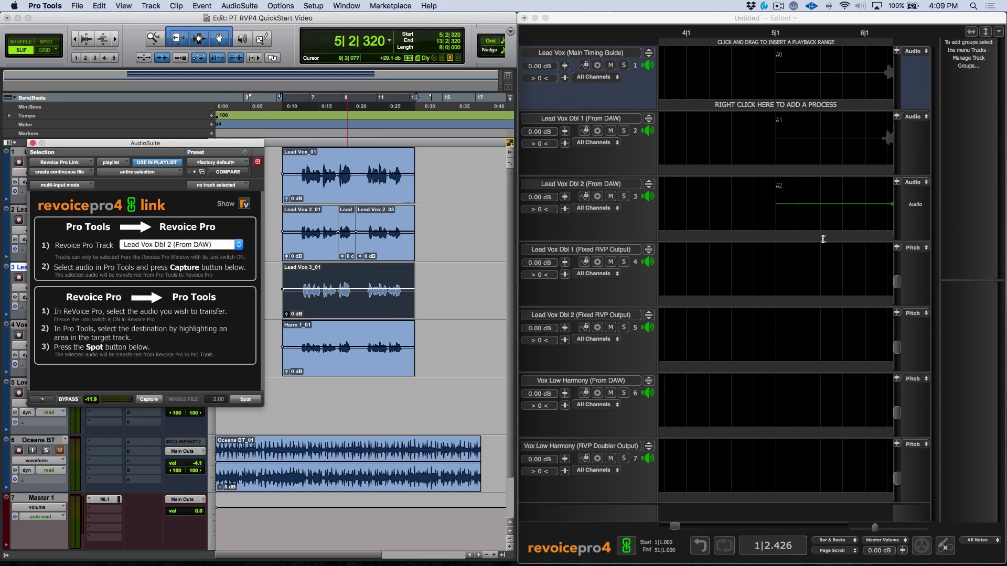
# Step: Capture the Harm 1_01 clip into the Revoice Pro track Vox Low Harmony (From DAW)
pyautogui.click(362, 367)
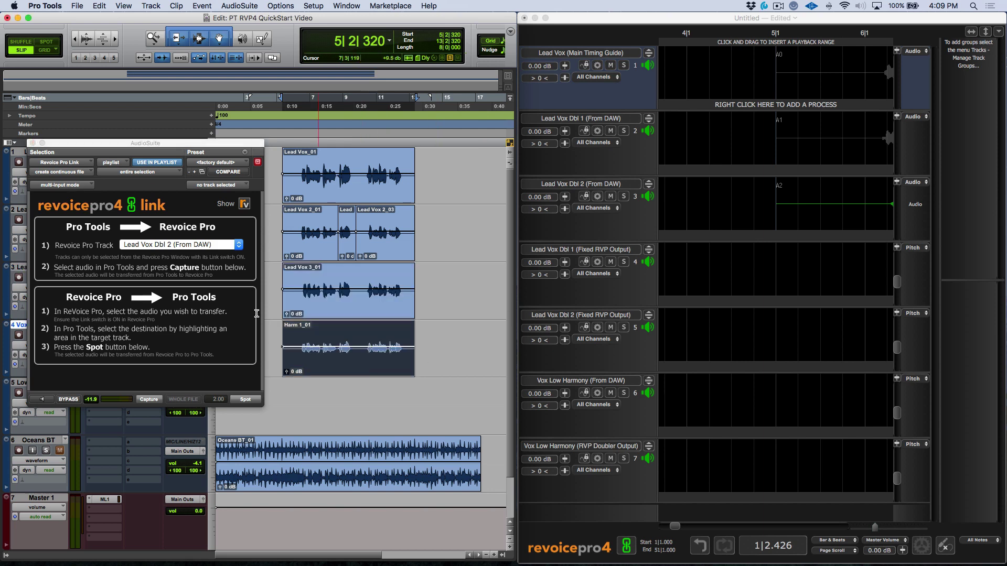
pyautogui.click(186, 244)
pyautogui.click(186, 274)
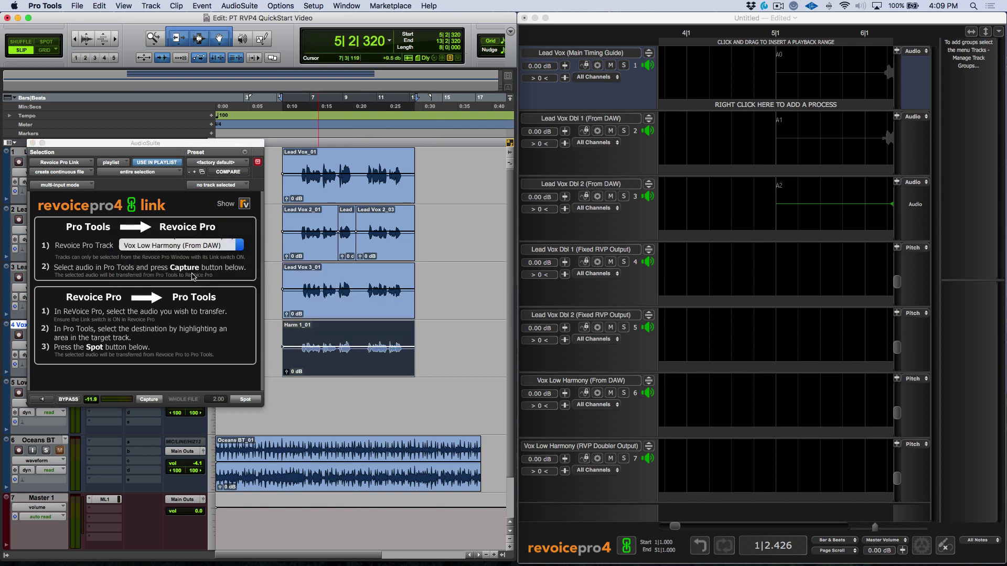
pyautogui.click(151, 401)
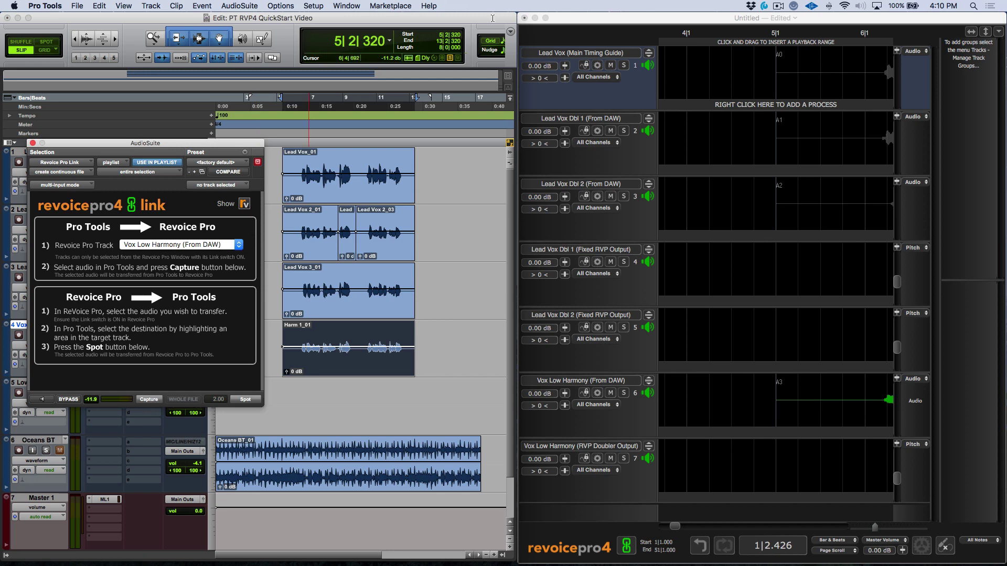
# Step: Switch to Revoice Pro, enlarge its window to full screen and select the Lead Vox (Main Timing Guide) audio
pyautogui.doubleClick(611, 17)
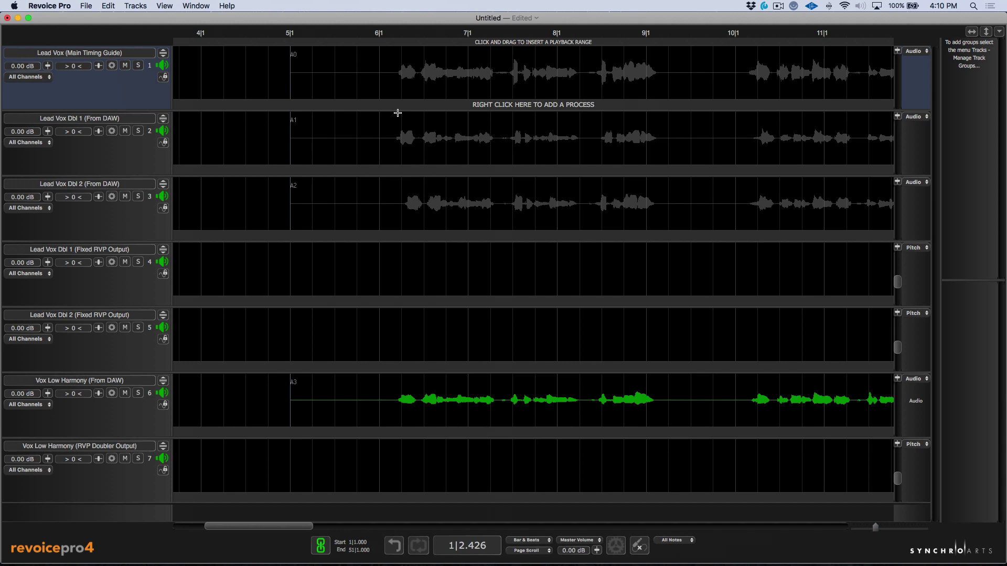
pyautogui.hscroll(3, 460, 91)
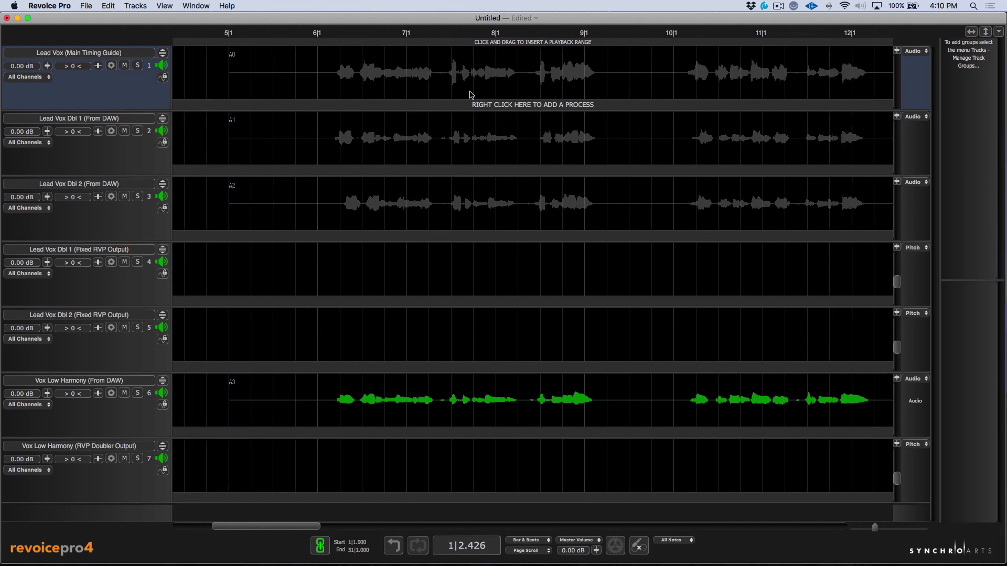
pyautogui.click(460, 90)
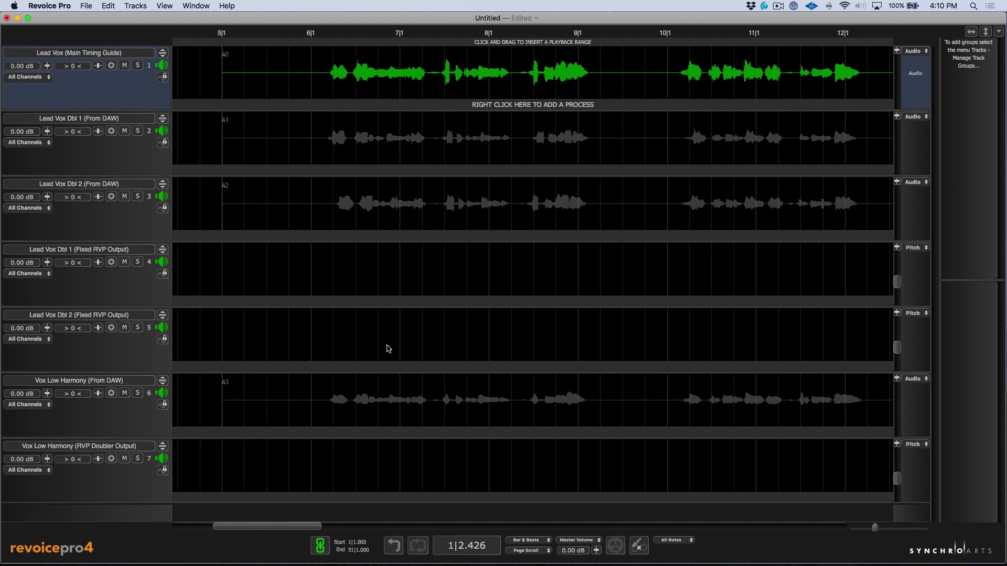
# Step: Group the Vox Low Harmony (From DAW) and Vox Low Harmony (RVP Doubler Output) tracks as Vox Low
pyautogui.click(135, 422)
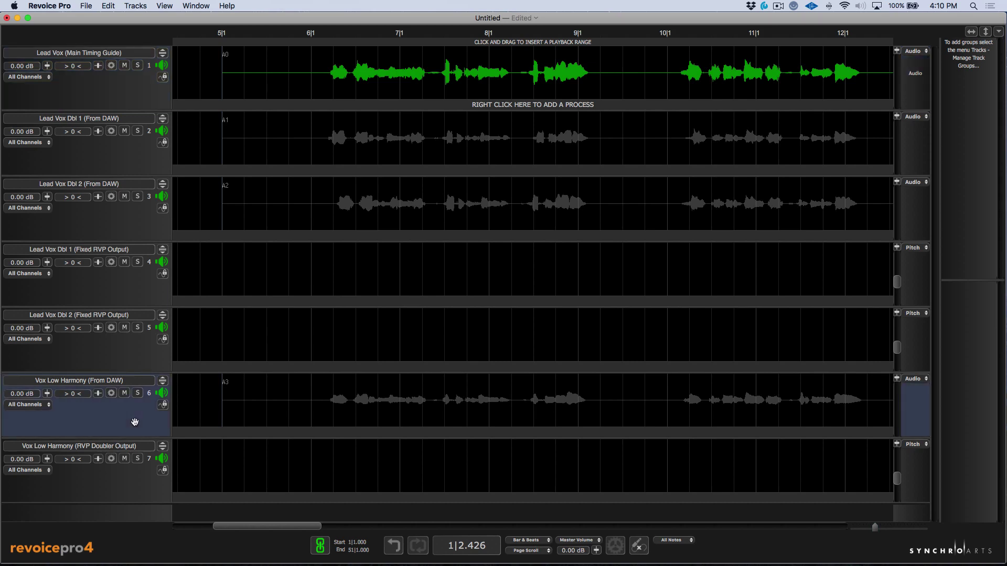
pyautogui.keyDown('shift'); pyautogui.click(129, 492); pyautogui.keyUp('shift')
pyautogui.rightClick(861, 176)
pyautogui.click(870, 201)
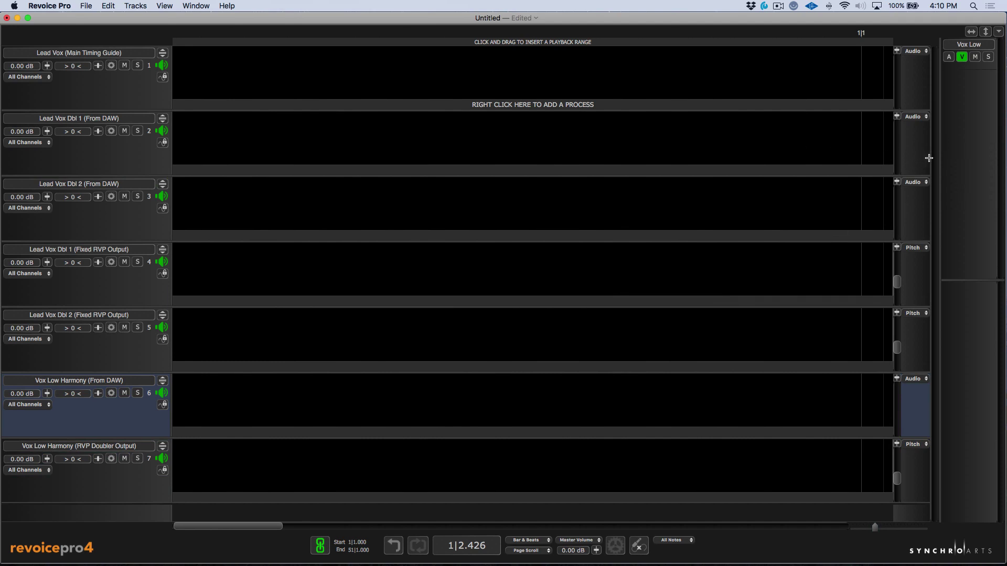
pyautogui.moveTo(939, 154); pyautogui.dragTo(975, 139)
# Step: Try the Vox Low group's mute and solo, then leave the group muted and hide its tracks
pyautogui.click(975, 58)
pyautogui.click(975, 57)
pyautogui.click(989, 56)
pyautogui.click(989, 57)
pyautogui.click(975, 57)
pyautogui.click(961, 56)
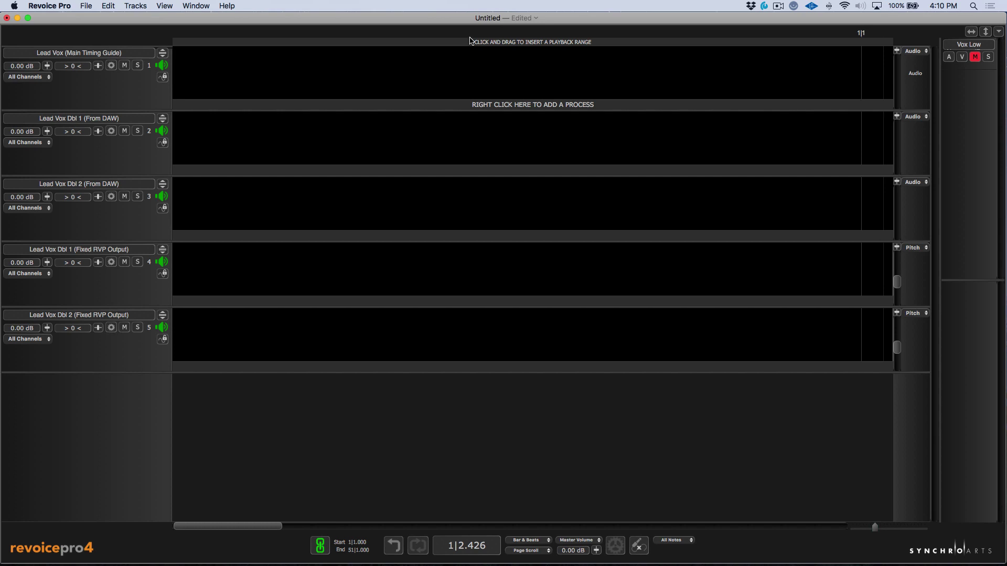
# Step: Auto-size the track heights to fill the window and bring the full captured clips into view on the timeline
pyautogui.click(141, 7)
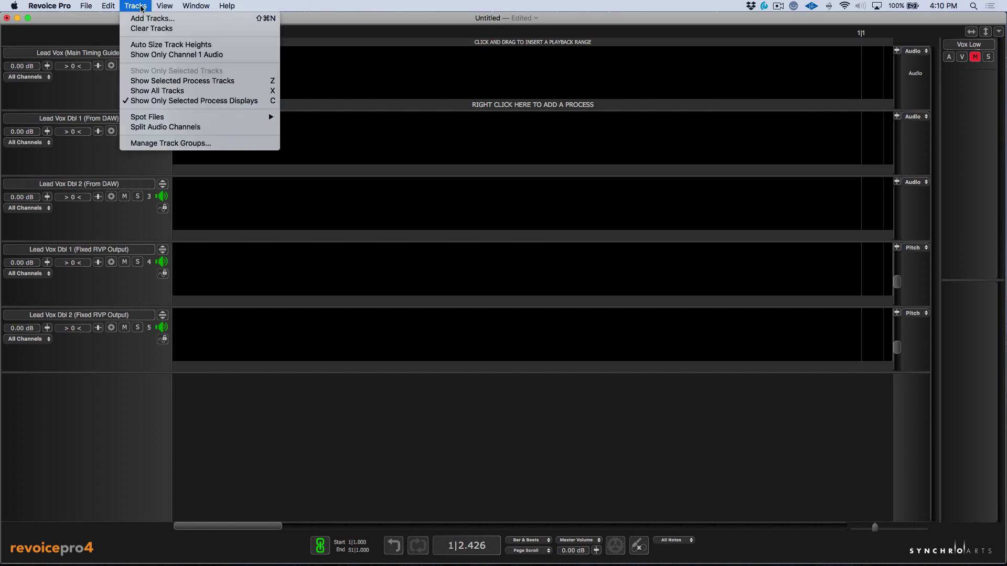
pyautogui.click(157, 46)
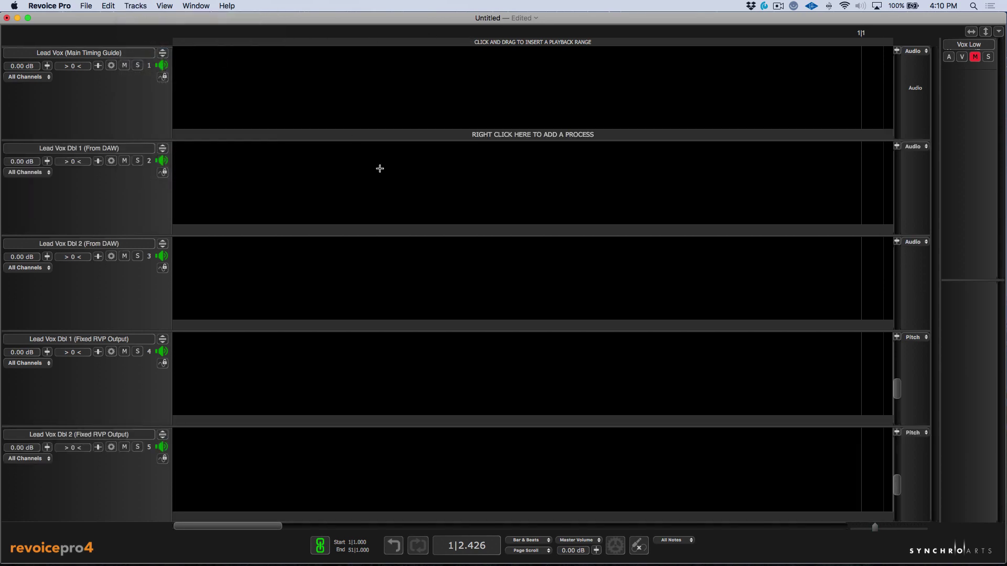
pyautogui.click(498, 35)
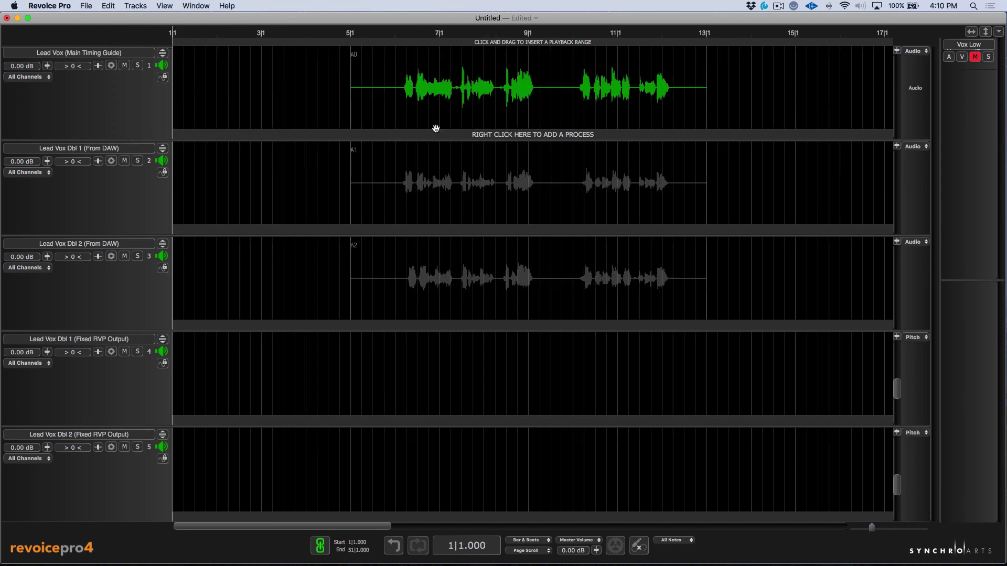
# Step: Solo the Lead Vox (Main Timing Guide) track, expand it to full height and place the playhead at about 6|1.401
pyautogui.click(138, 65)
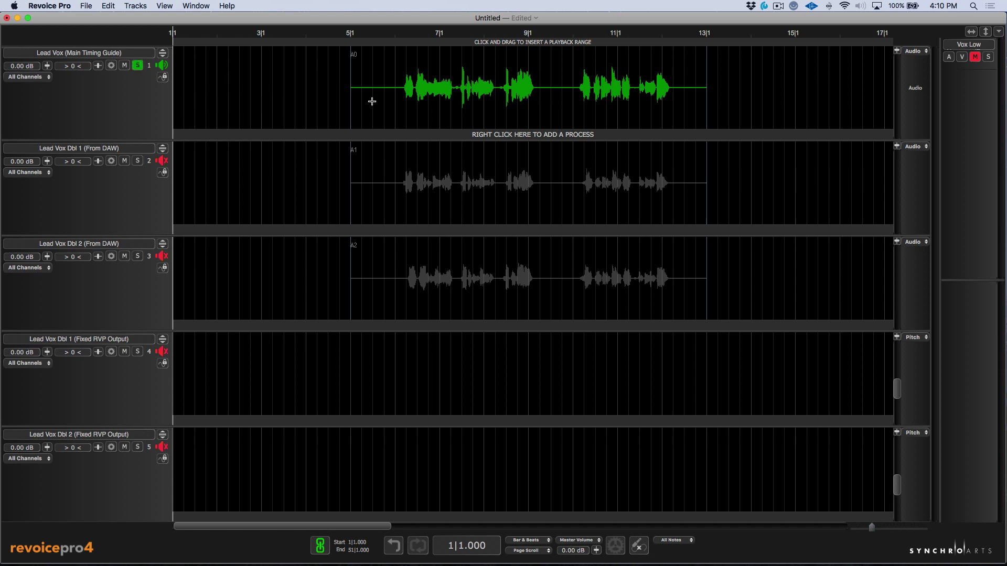
pyautogui.click(162, 53)
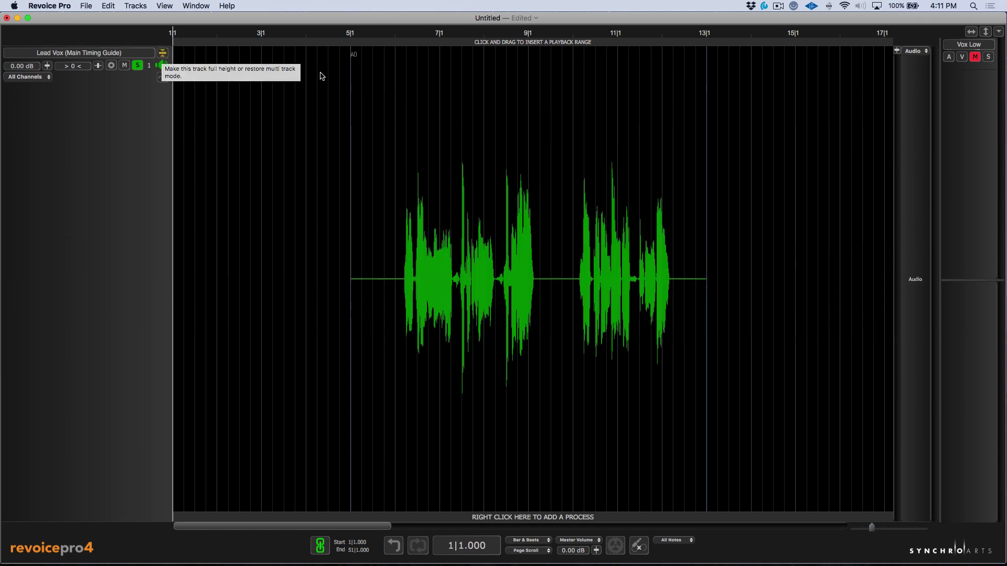
pyautogui.click(399, 34)
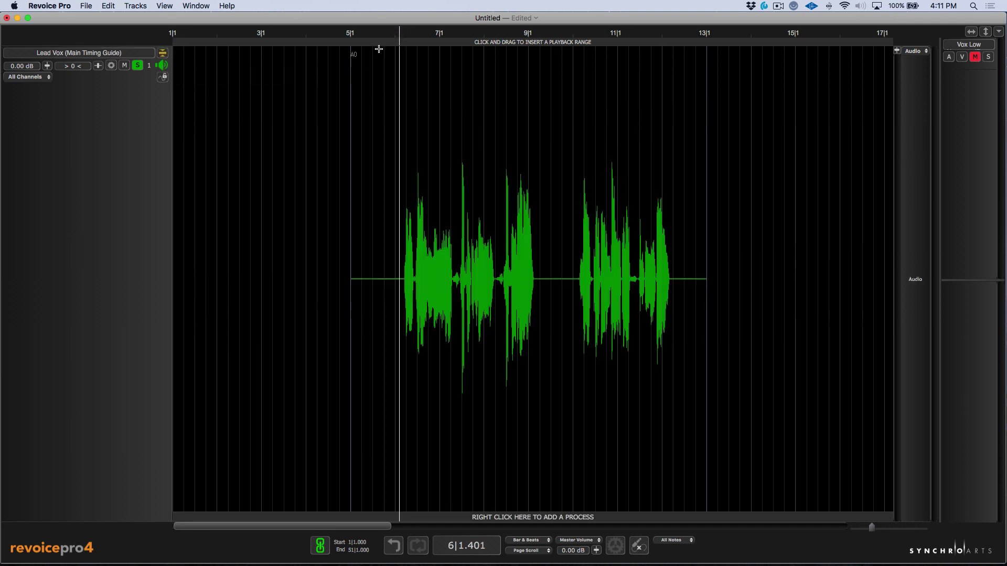
# Step: Make a warp region from the Lead Vox (Main Timing Guide) audio
pyautogui.scroll(5, 382, 102)
pyautogui.scroll(-4, 382, 102)
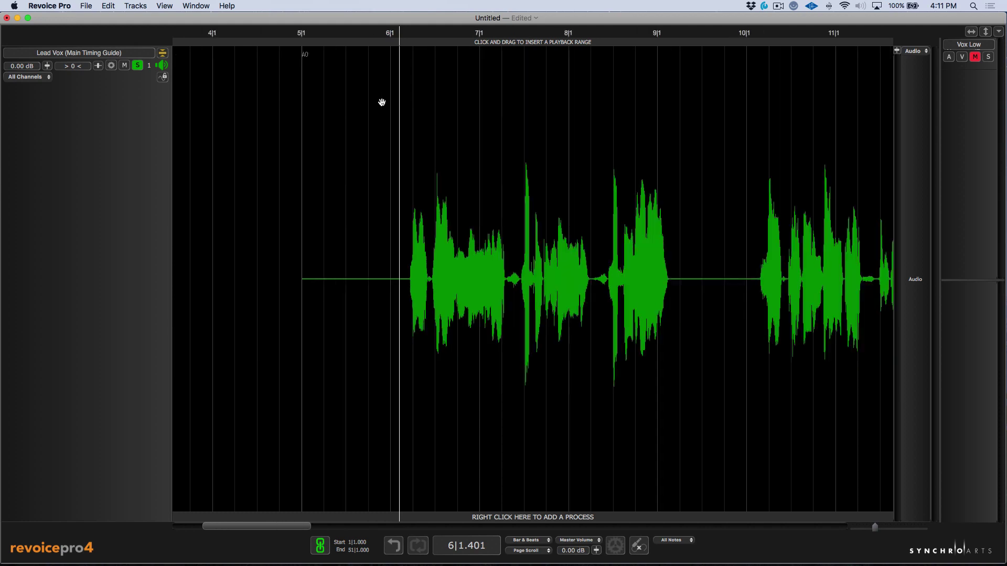
pyautogui.scroll(4, 382, 102)
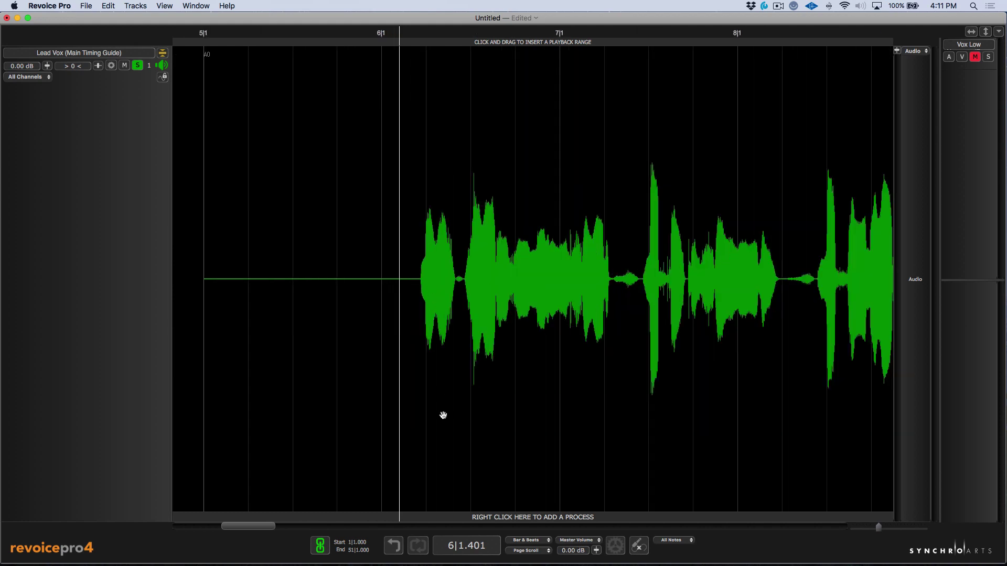
pyautogui.rightClick(474, 393)
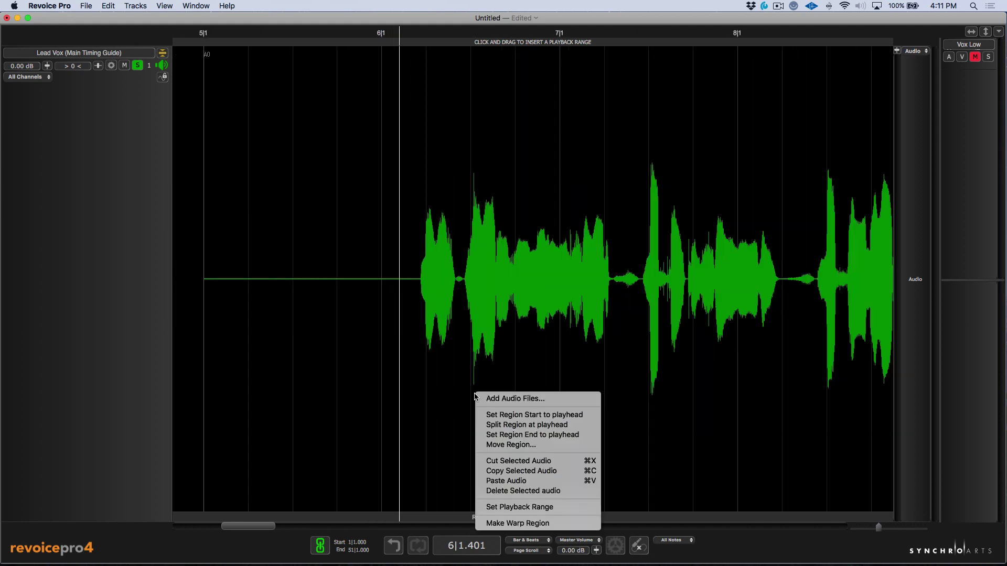
pyautogui.click(535, 523)
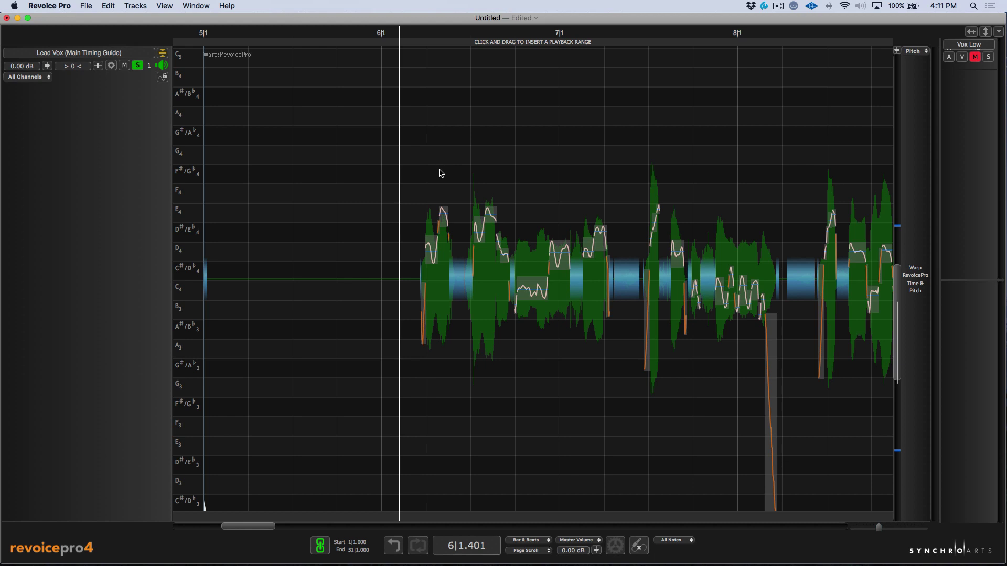
# Step: Play the warped lead vocal and raise the short high note in the first half of bar 7 to about E4
pyautogui.press('space')
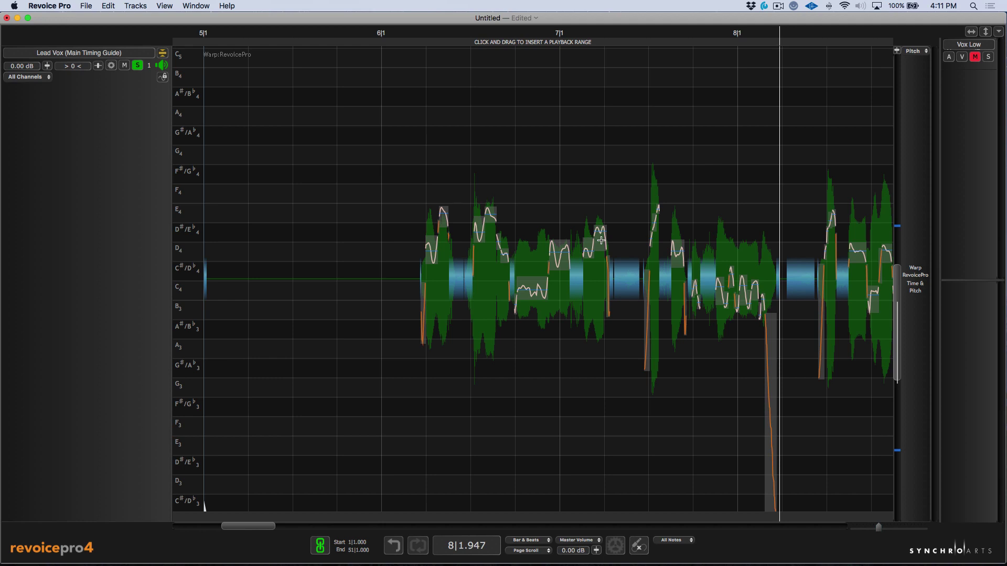
pyautogui.moveTo(599, 240); pyautogui.dragTo(599, 225)
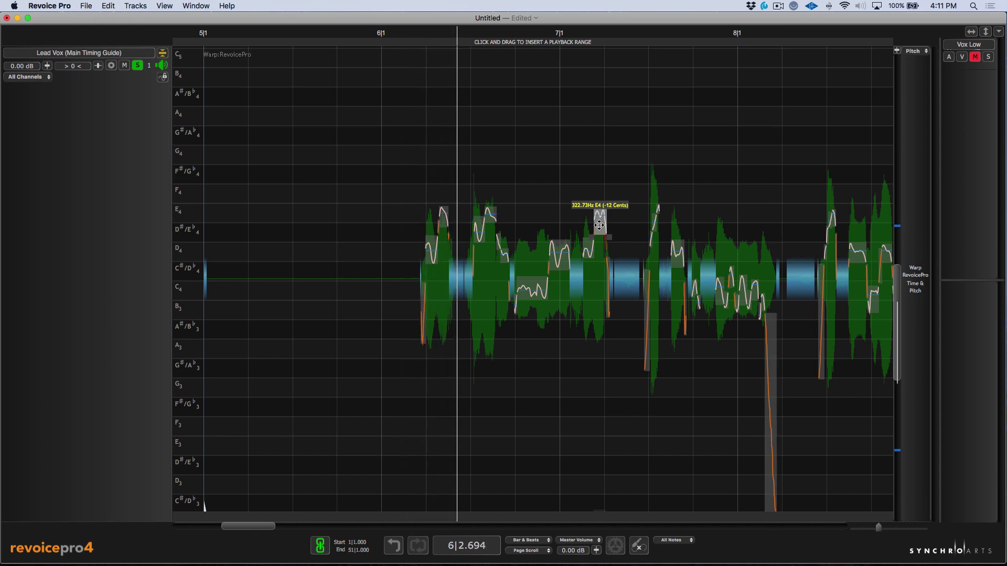
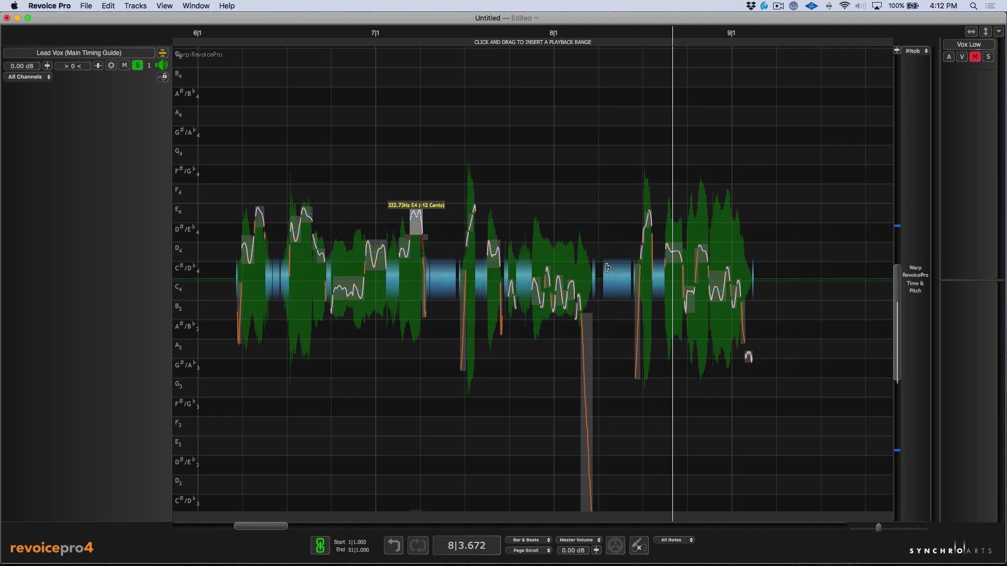
# Step: Switch the warp region to its level display, fit the dB scale up to 0 dB and play the phrase
pyautogui.press('l')
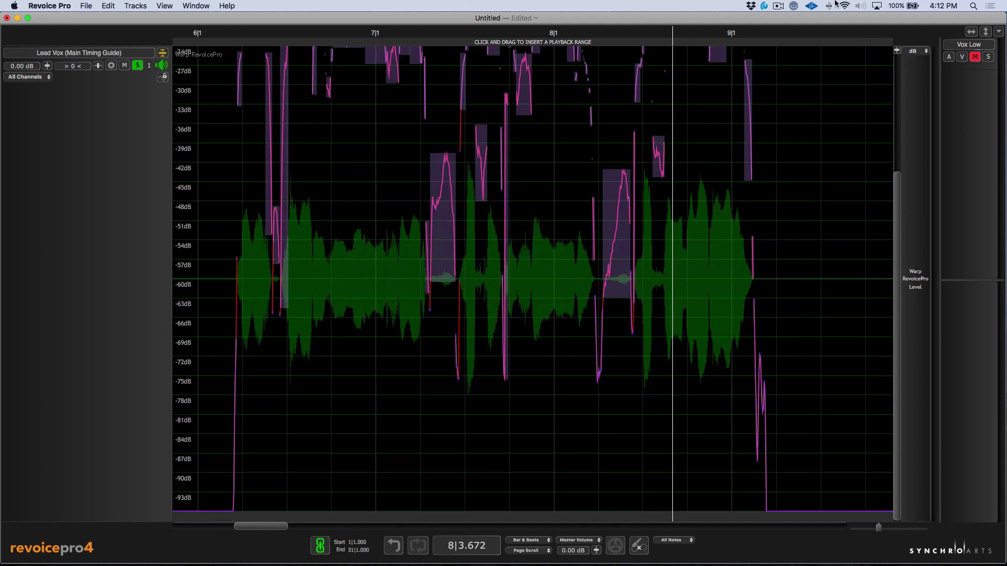
pyautogui.moveTo(896, 50); pyautogui.dragTo(904, 28)
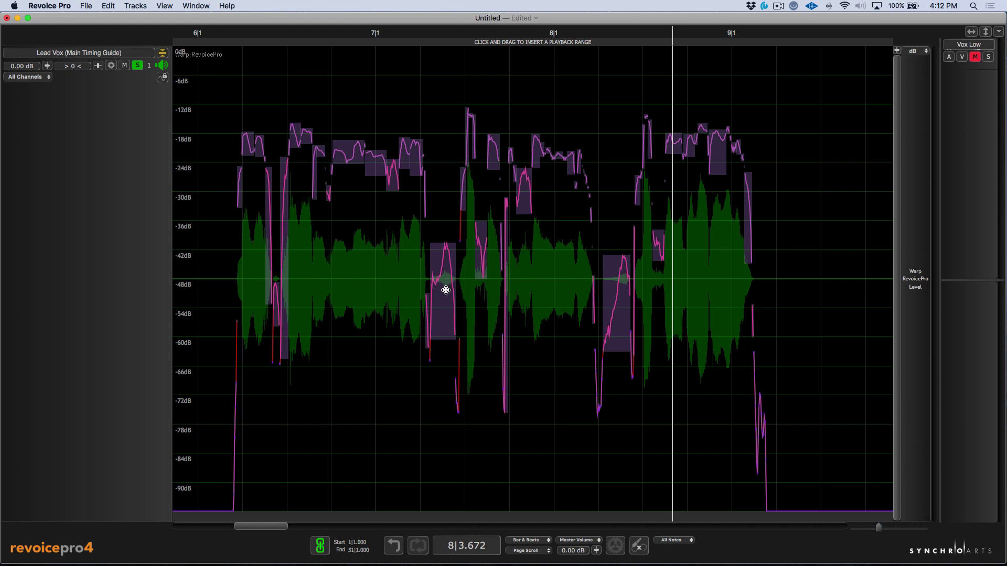
pyautogui.click(224, 32)
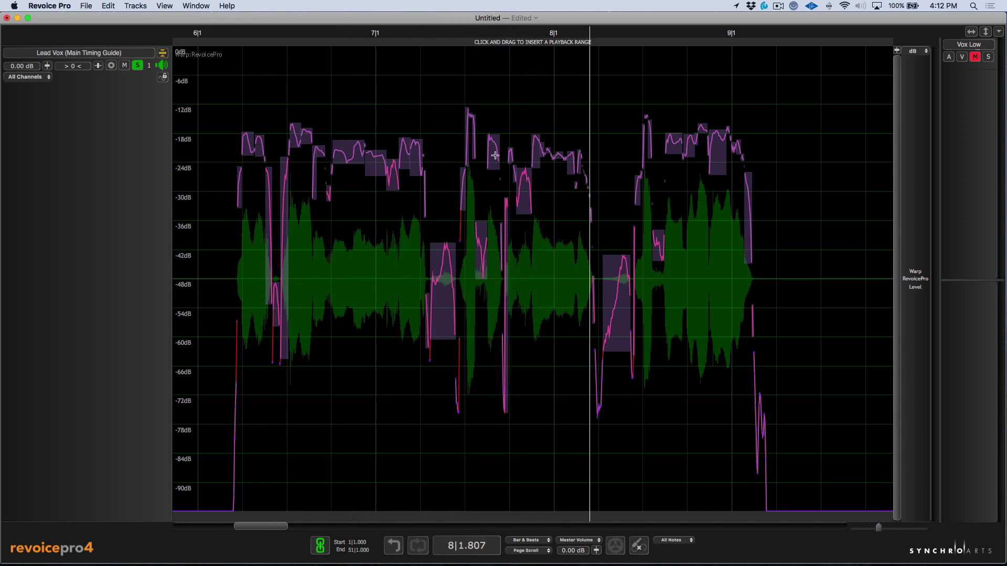
# Step: Lower the level block around 7|4 in the lead vocal to about -32.51 dB
pyautogui.click(521, 29)
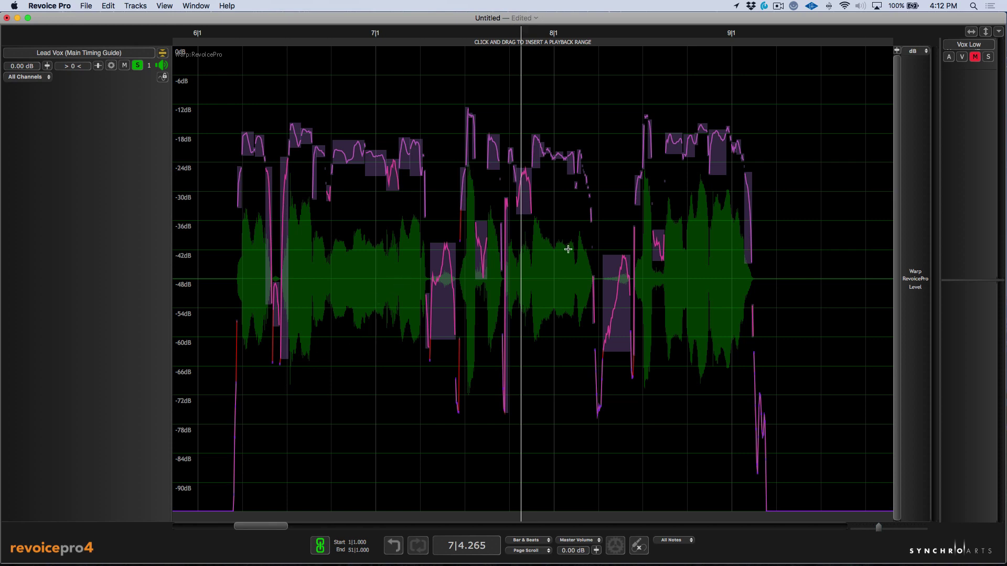
pyautogui.scroll(5, 528, 277)
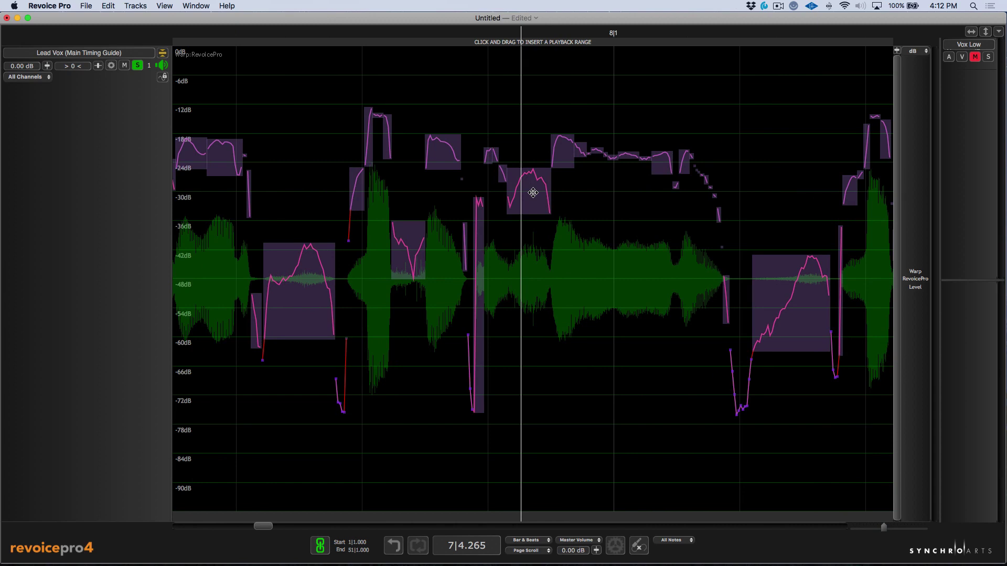
pyautogui.moveTo(533, 193); pyautogui.dragTo(533, 201)
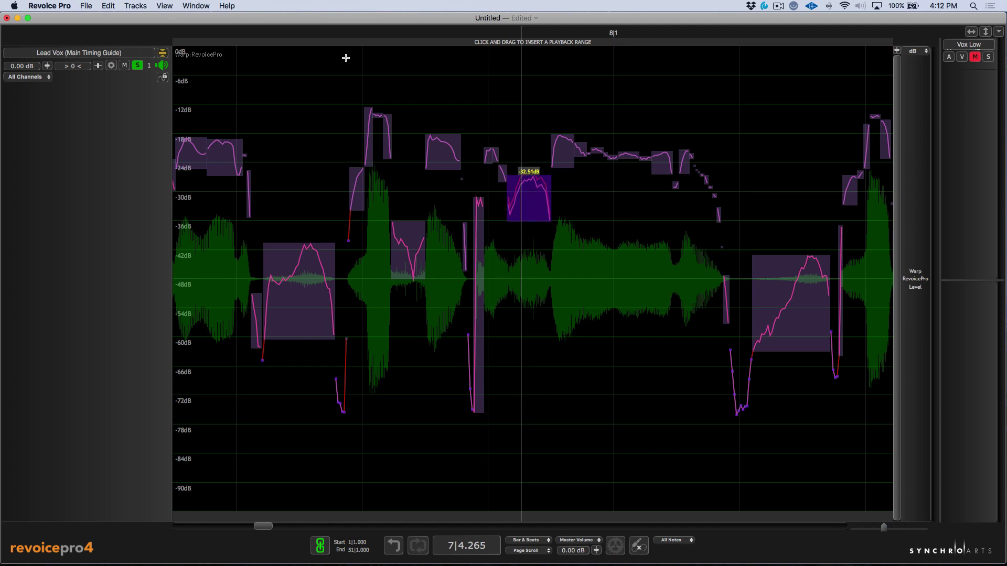
# Step: Play the passage from just before bar 7 with and without the lowered level, then restore the change
pyautogui.scroll(-2, 360, 74)
pyautogui.click(304, 32)
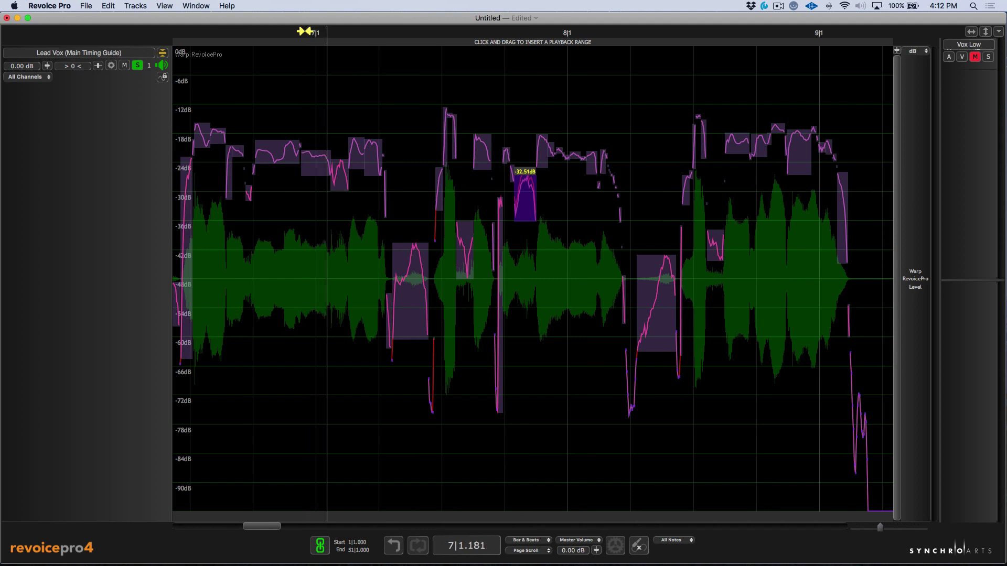
pyautogui.click(304, 31)
pyautogui.click(305, 32)
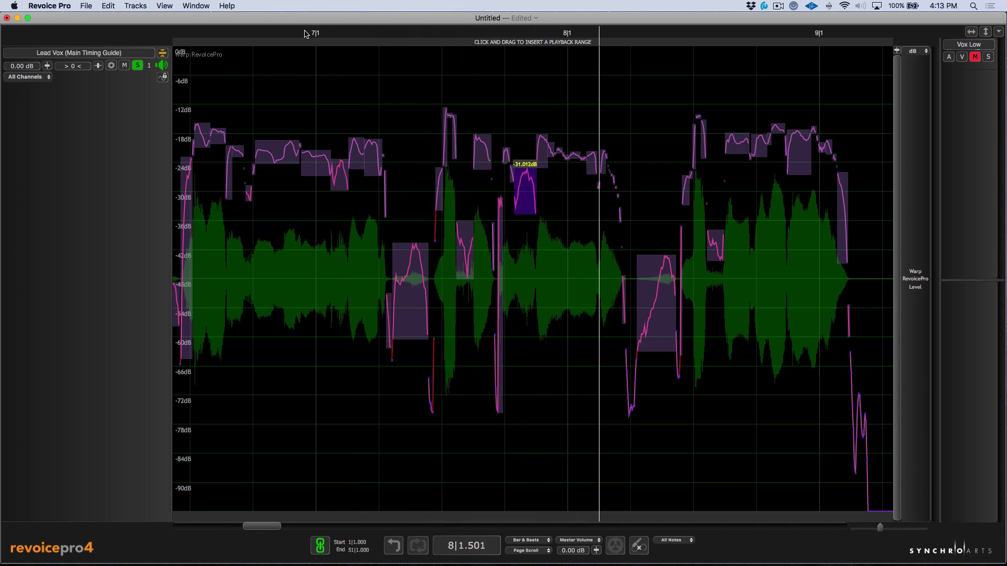
pyautogui.press('super+z')
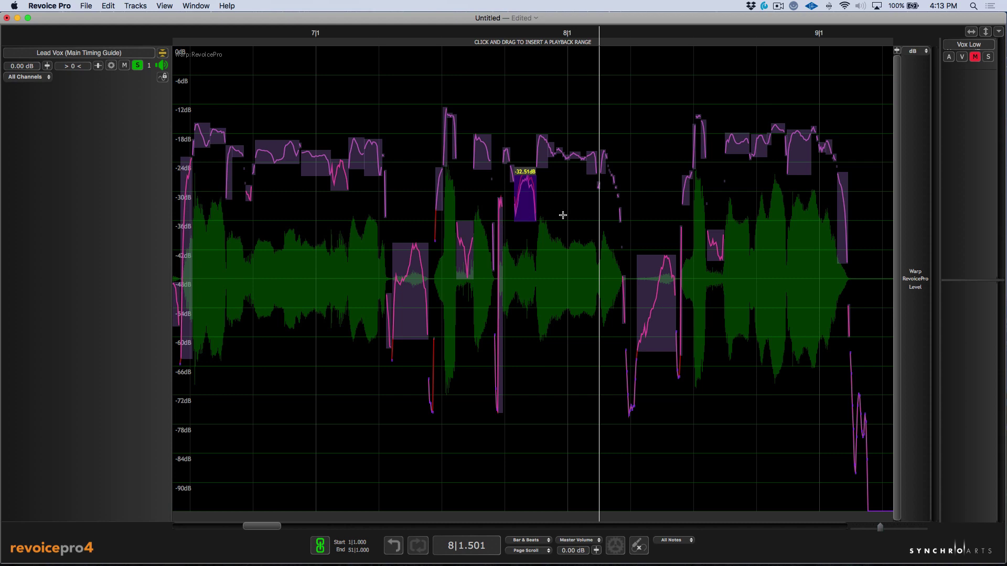
pyautogui.hscroll(5, 562, 215)
pyautogui.hscroll(2, 535, 216)
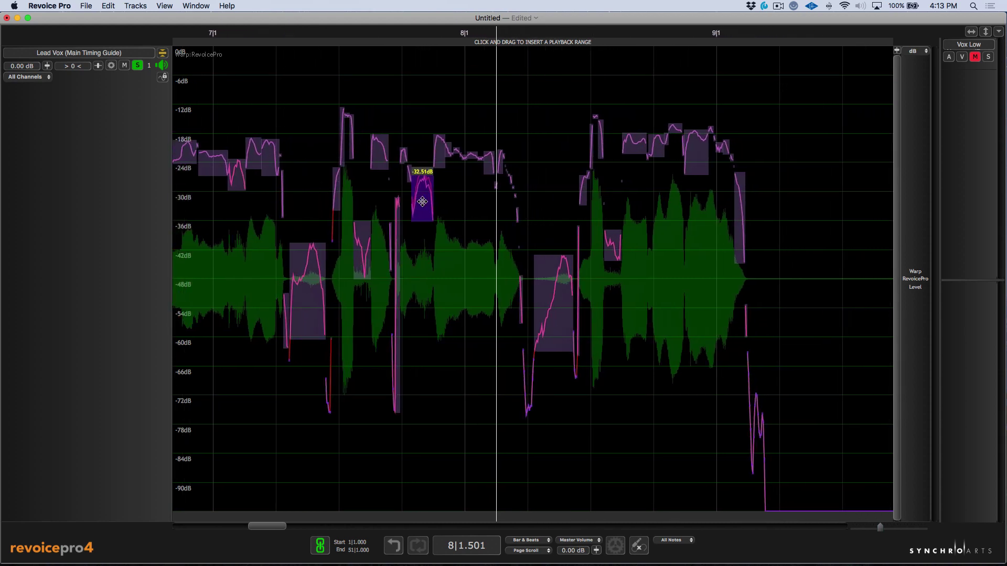
# Step: Try lowering the level block around 7|4 to about -35.51 dB and undo that change
pyautogui.moveTo(422, 201); pyautogui.dragTo(424, 214)
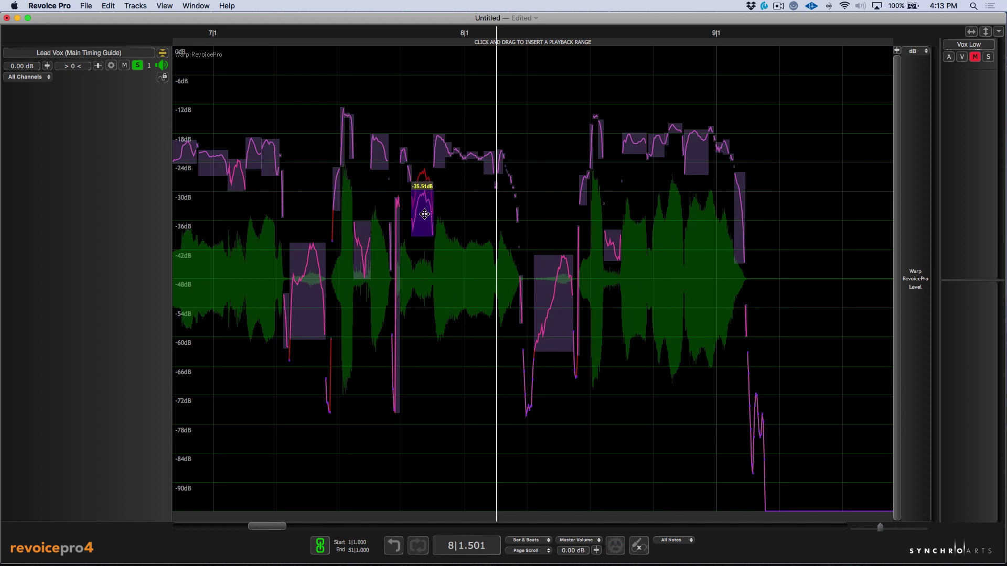
pyautogui.press('super+z')
# Step: Play the lead vocal phrase from the start of bar 10 into bar 12
pyautogui.hscroll(3, 466, 185)
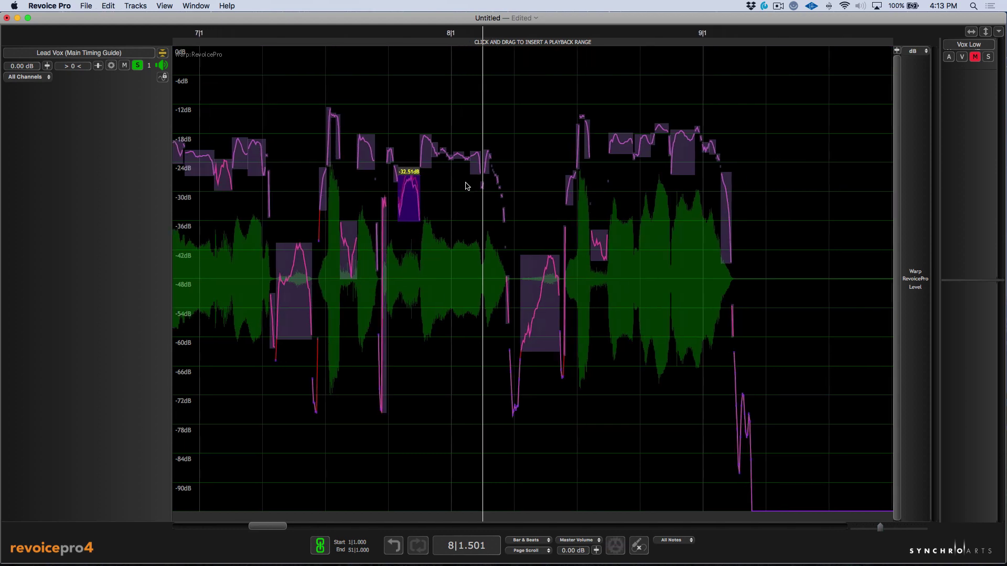
pyautogui.hscroll(20, 466, 185)
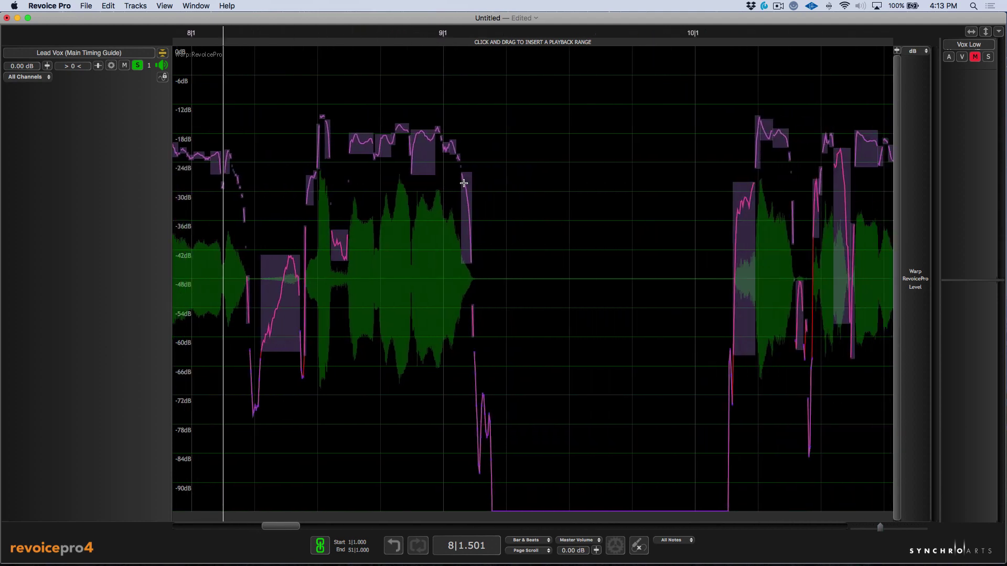
pyautogui.hscroll(12, 465, 183)
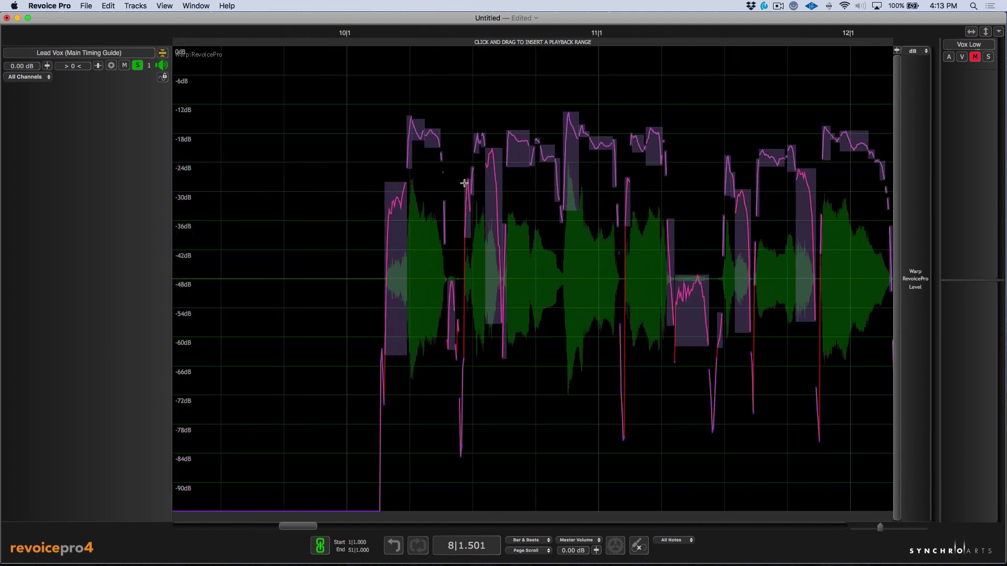
pyautogui.click(264, 33)
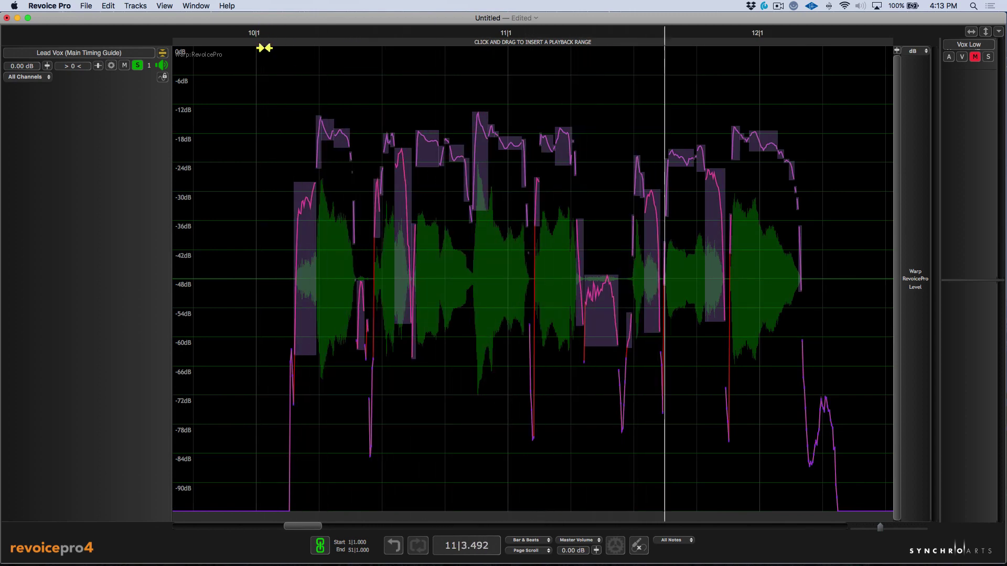
pyautogui.press('space')
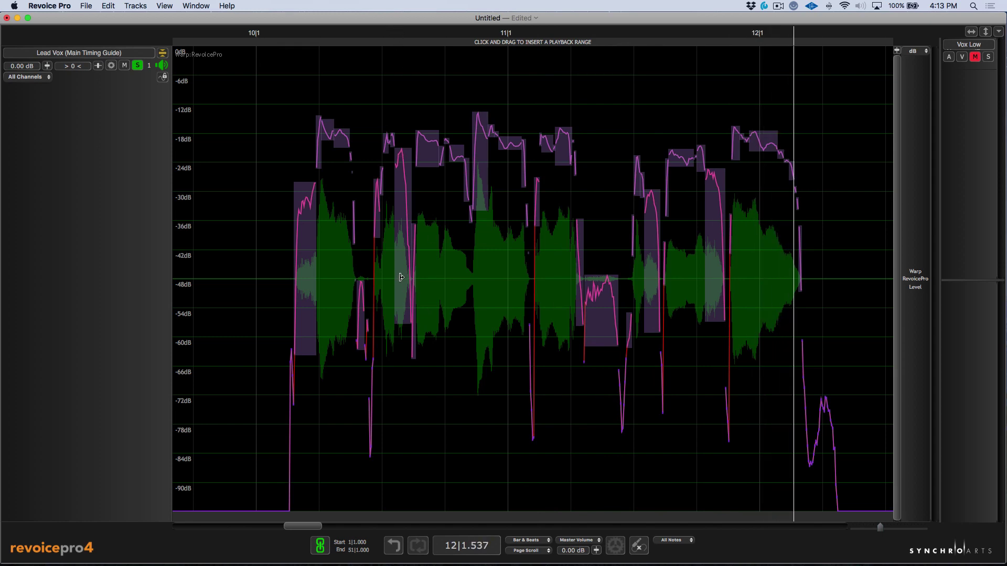
# Step: Lower the loud level block around 10|3 in the lead vocal to about -27.199 dB
pyautogui.click(273, 33)
pyautogui.press('super+equal')
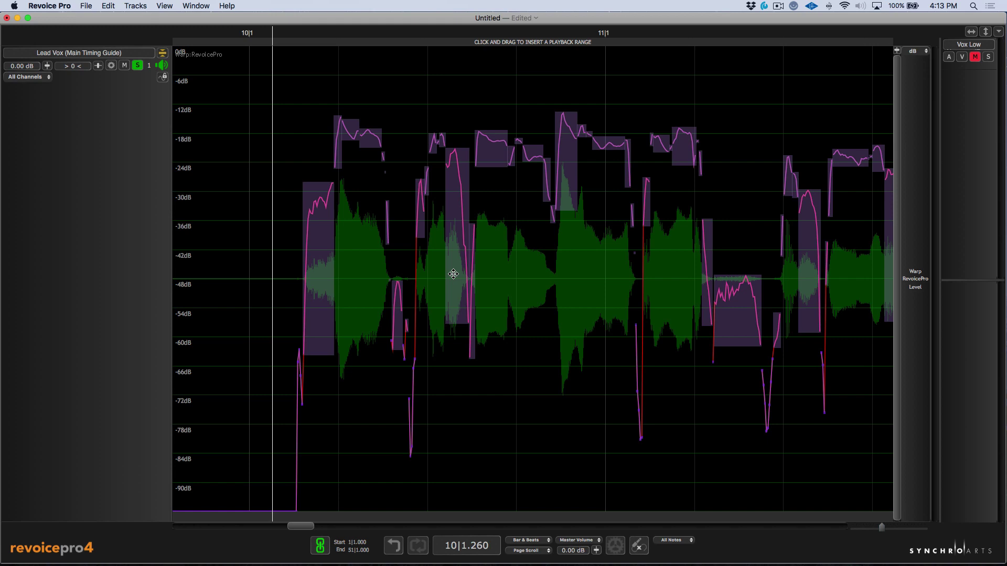
pyautogui.moveTo(454, 274); pyautogui.dragTo(456, 282)
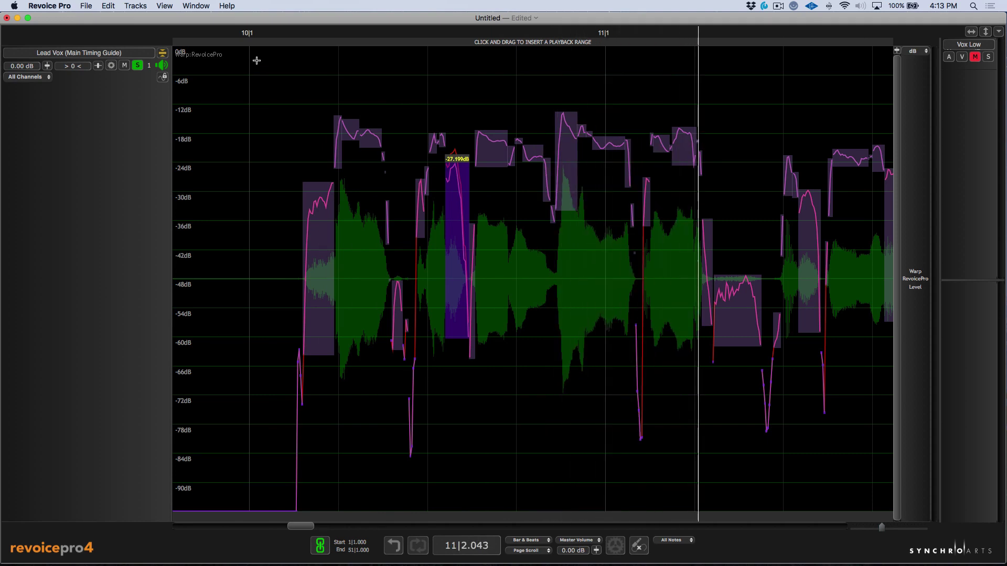
# Step: Play the passage from early in bar 10 with and without the lowered block level, and restore the change
pyautogui.press('Up')
pyautogui.press('space')
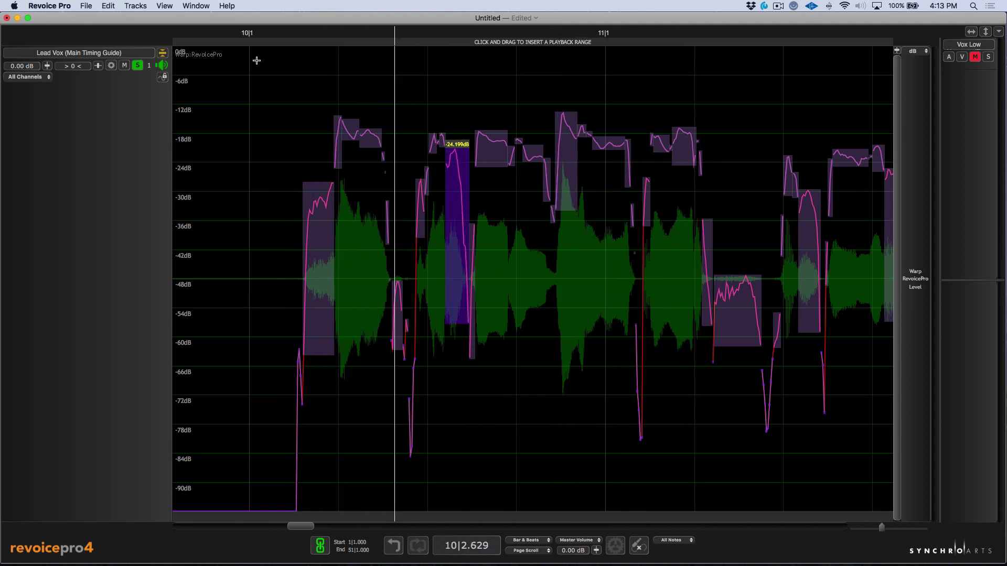
pyautogui.press('space')
pyautogui.press('super+z')
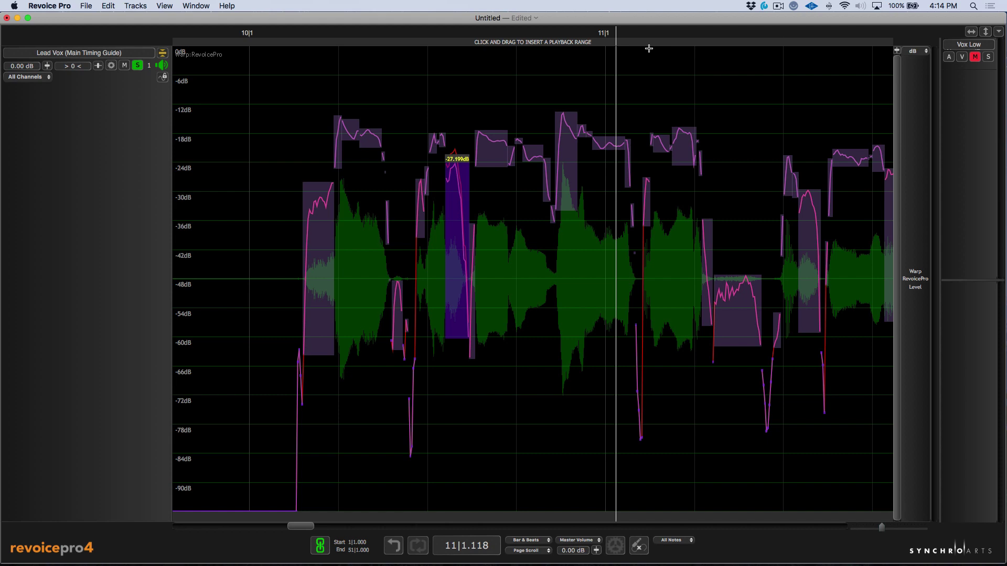
# Step: Play the vocal from about 10|3 and raise the short level block around 11|1.4 to about -35.888 dB
pyautogui.hscroll(3, 607, 126)
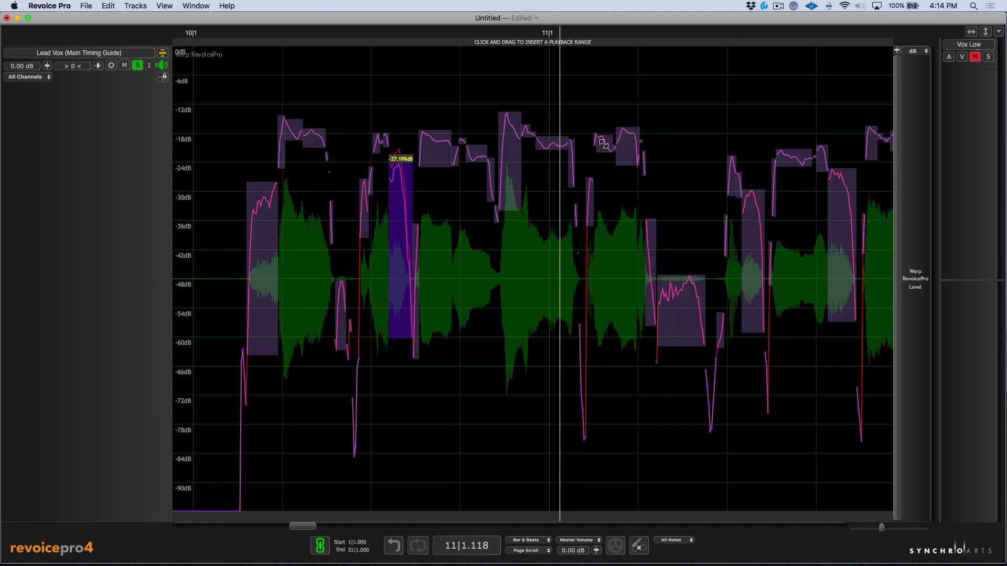
pyautogui.click(361, 33)
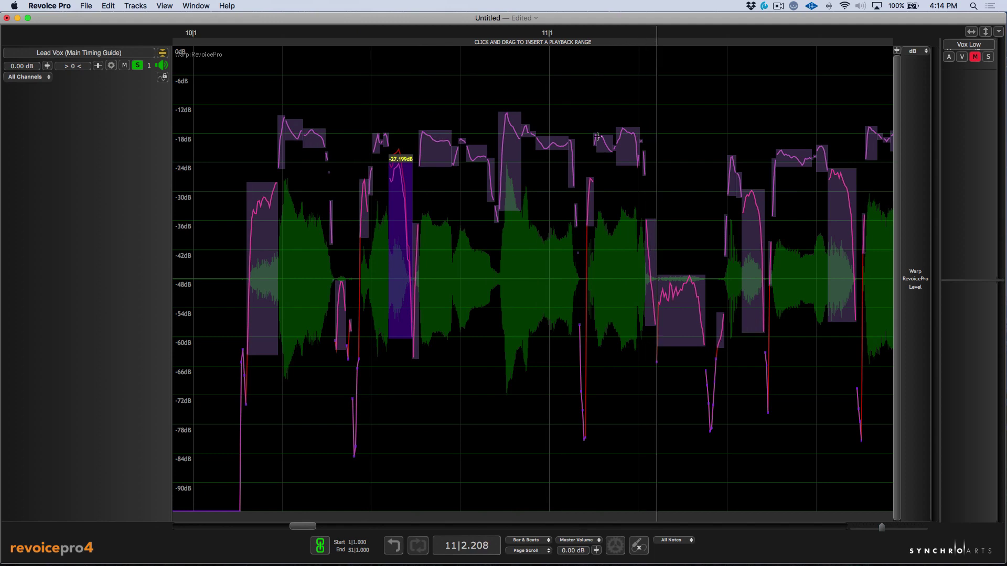
pyautogui.click(585, 29)
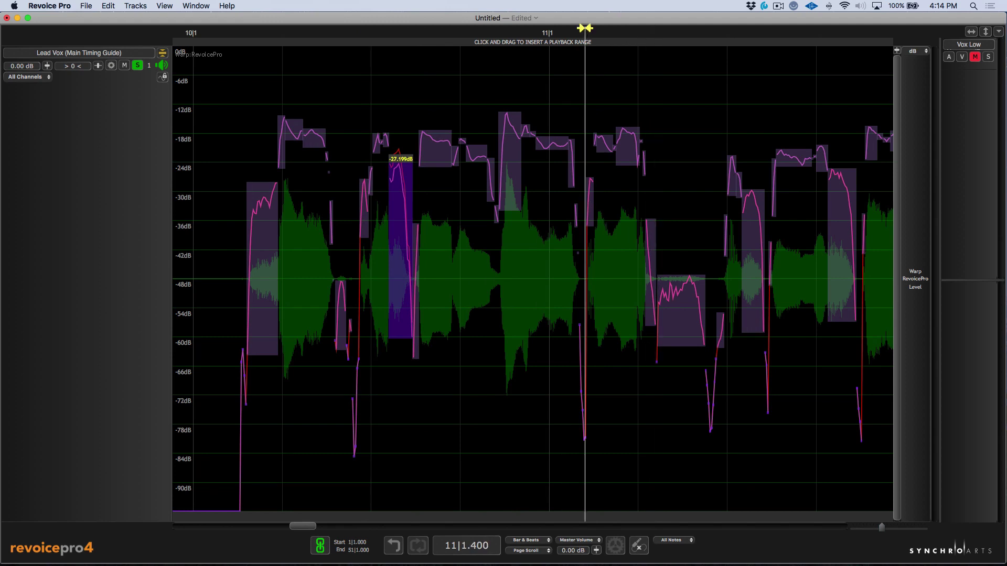
pyautogui.scroll(1, 590, 157)
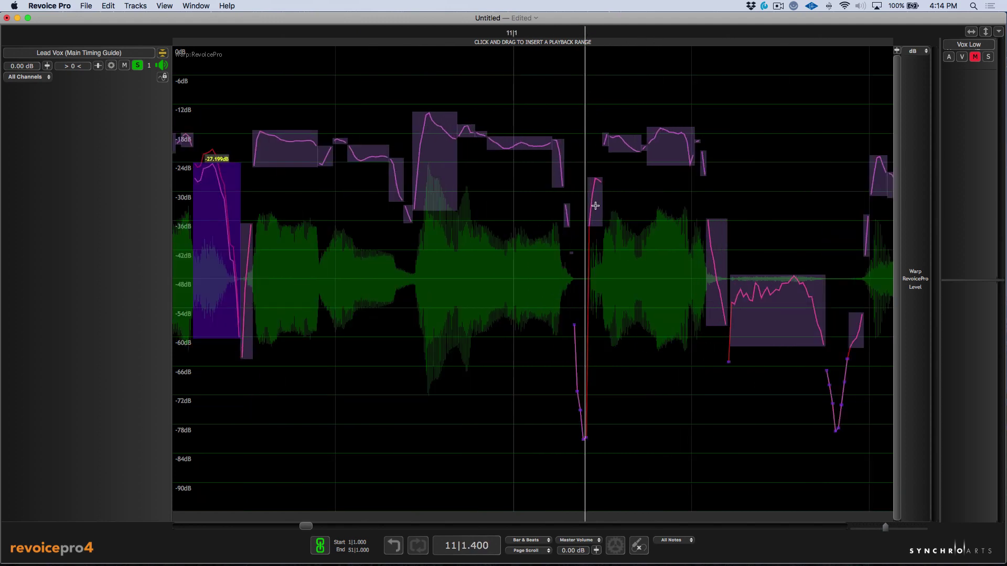
pyautogui.click(595, 205)
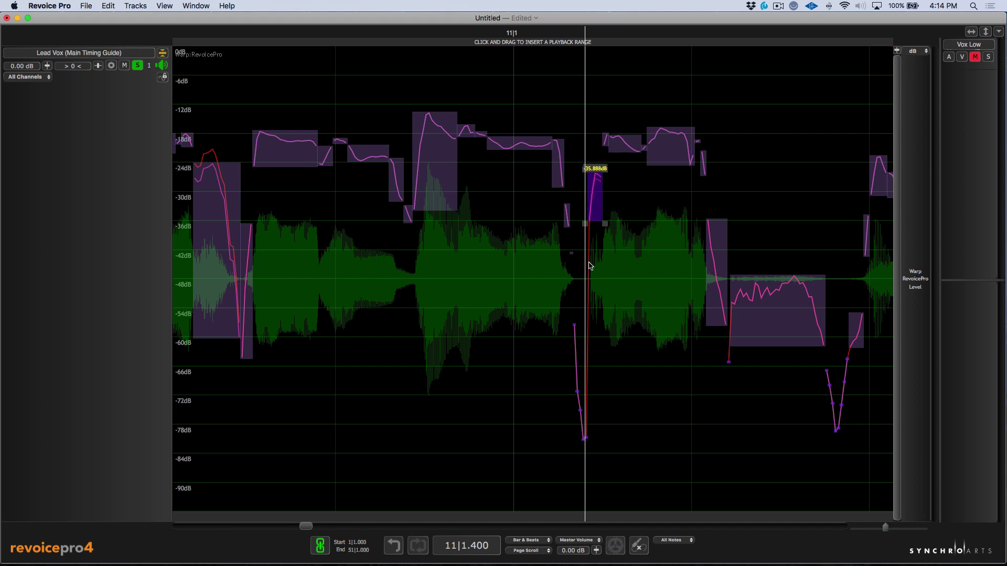
# Step: Play the passage leading into bar 11 with and without the raised block level, and restore the change
pyautogui.scroll(-2, 596, 250)
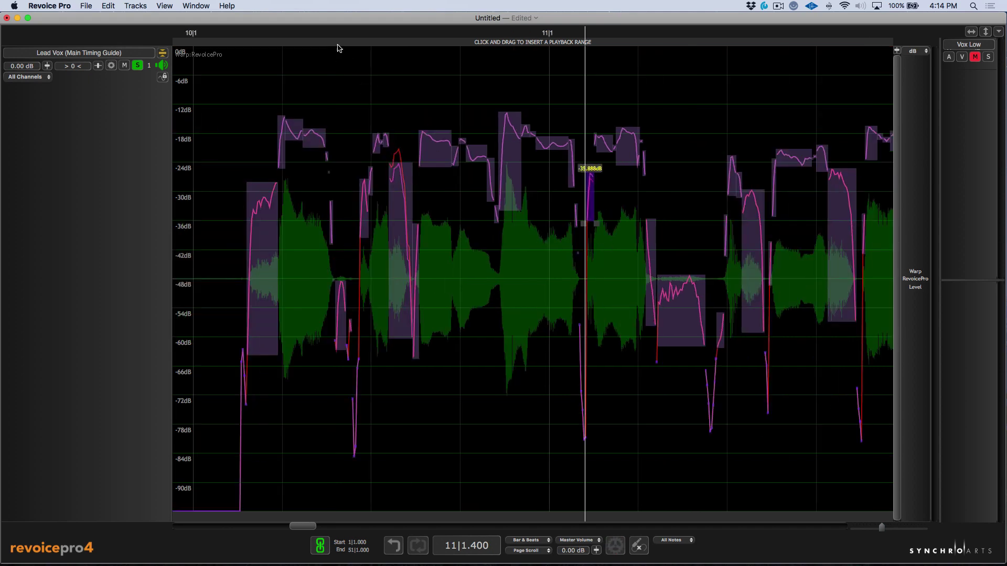
pyautogui.click(344, 41)
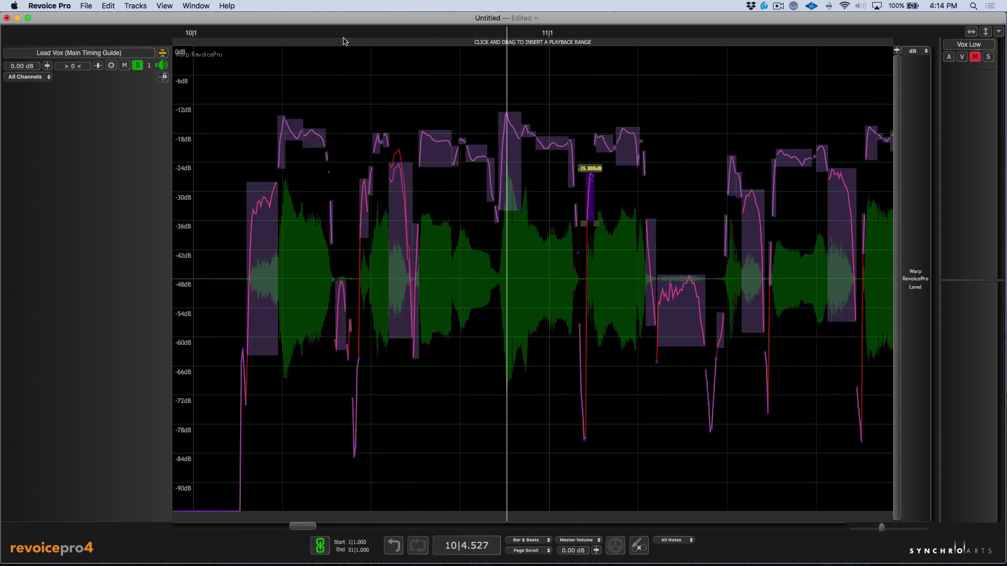
pyautogui.press('space')
pyautogui.press('space')
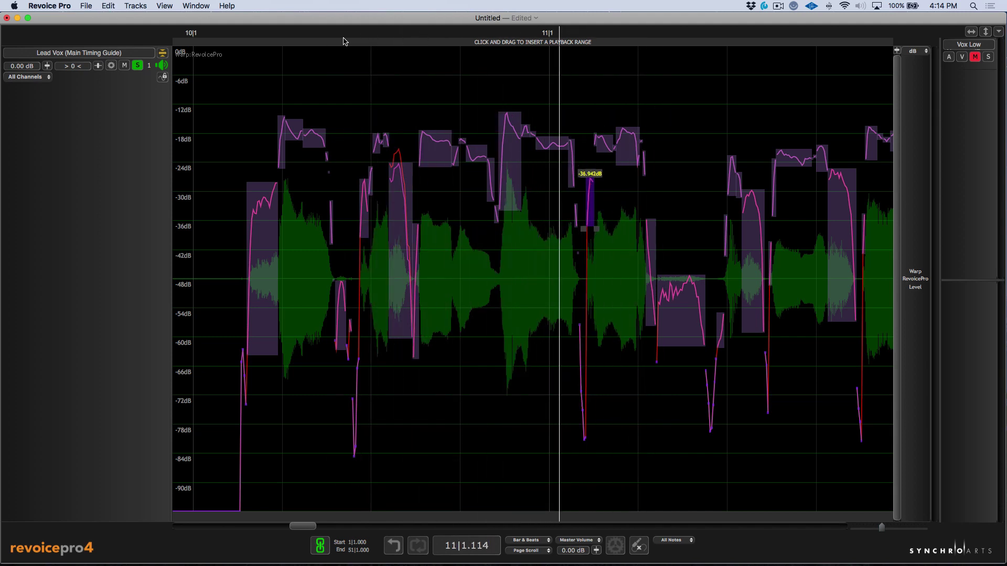
pyautogui.press('Up')
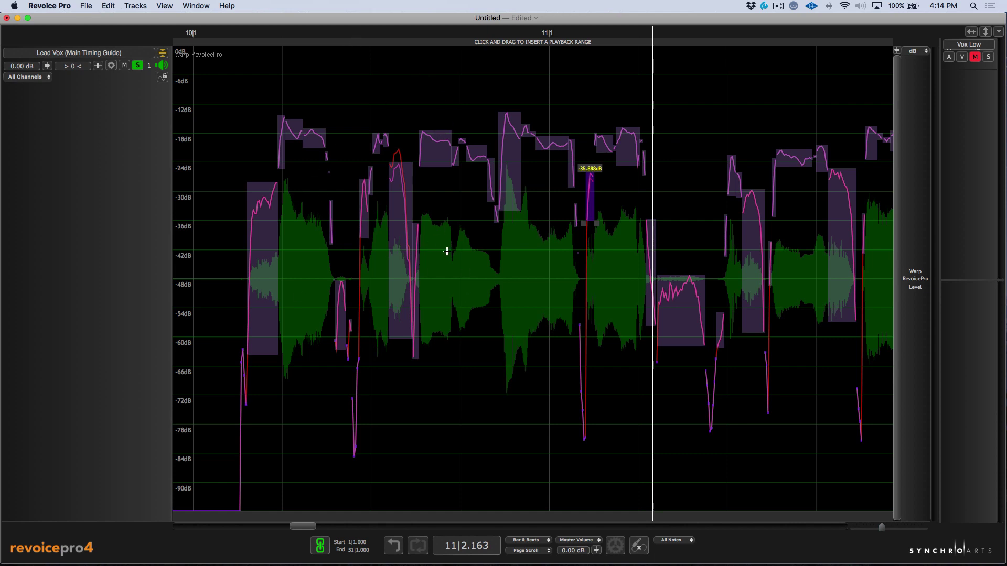
# Step: Switch the warp region to its pitch display and play the phrase from about 4|3 to past its end
pyautogui.press('p')
pyautogui.scroll(-5, 457, 201)
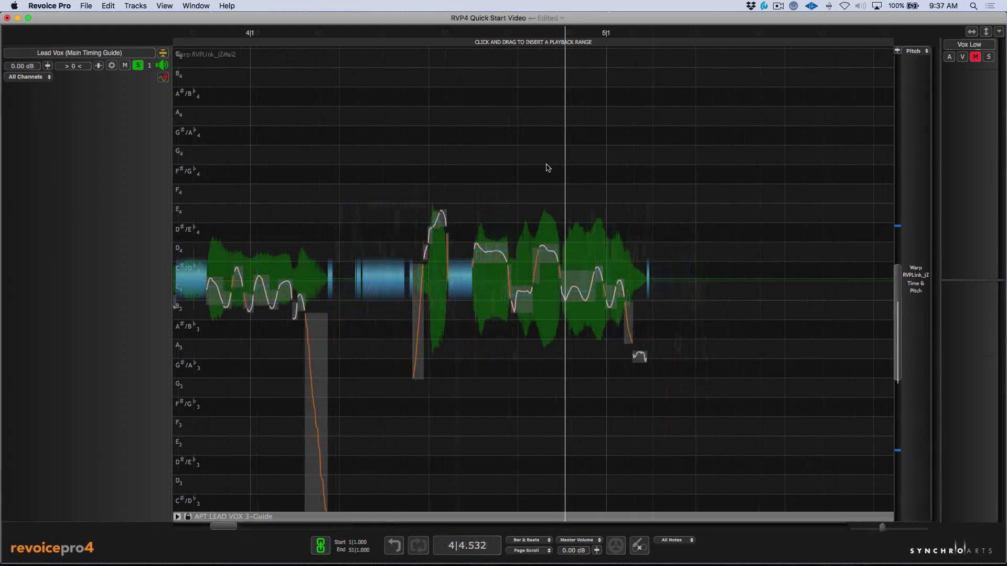
pyautogui.click(425, 31)
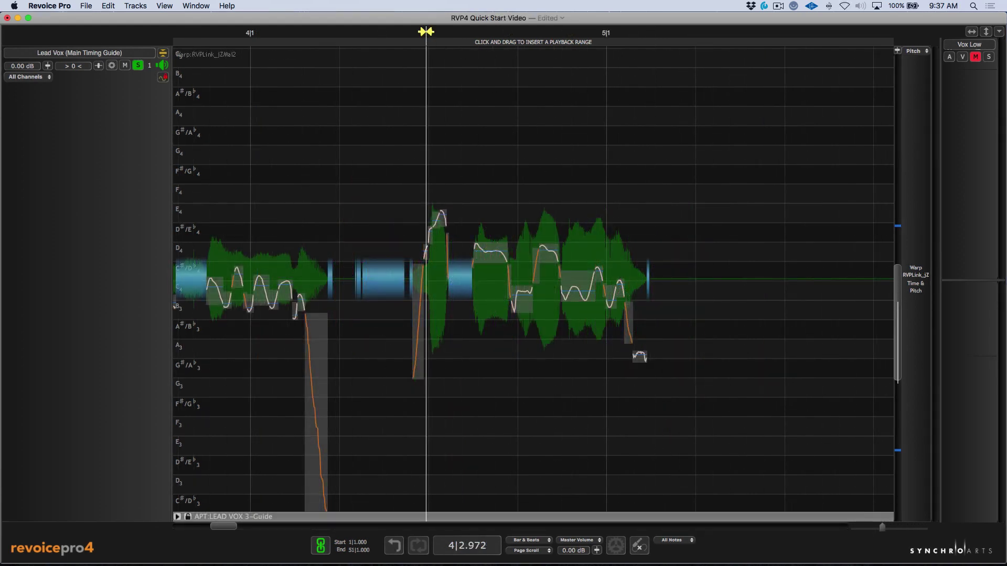
pyautogui.press('space')
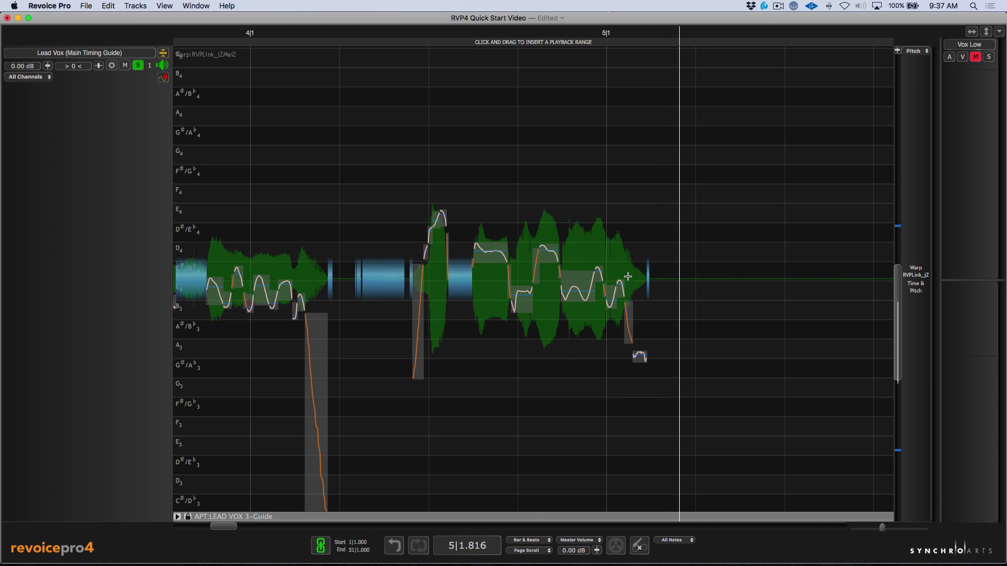
# Step: Add warp points with the Warp Point Tool well after the phrase, near 5|3.7, and before it, just after 4|2
pyautogui.rightClick(768, 213)
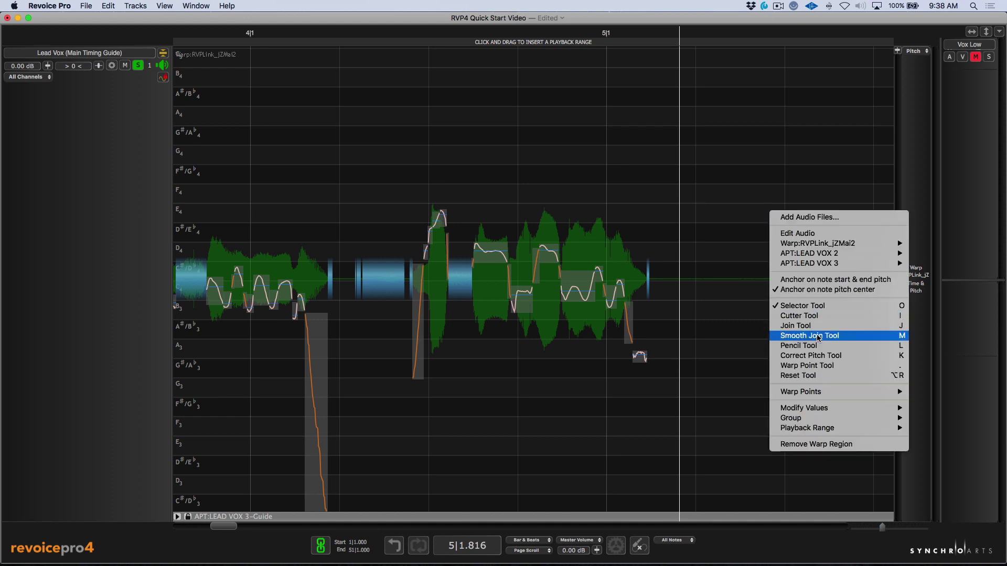
pyautogui.click(808, 366)
pyautogui.click(847, 215)
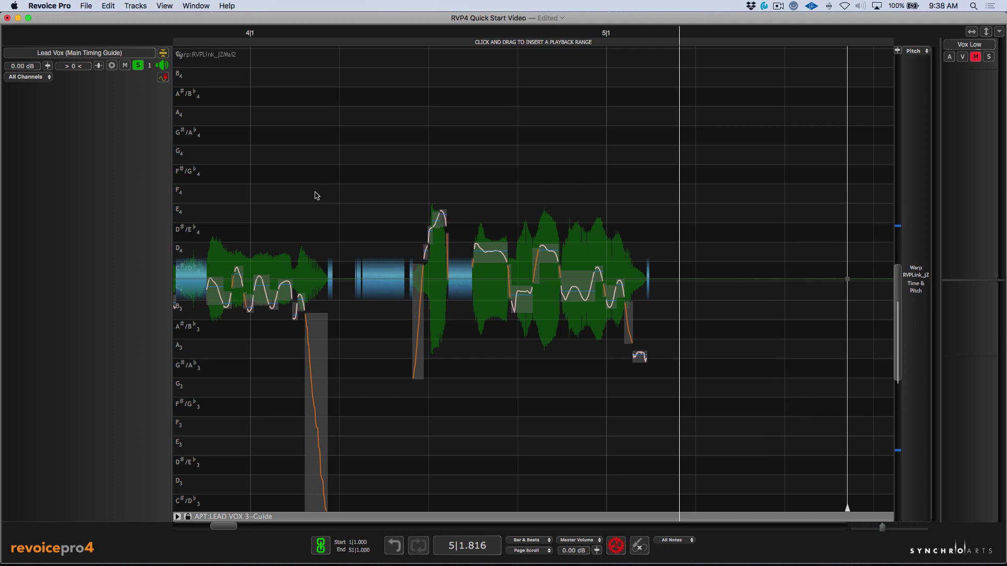
pyautogui.click(346, 195)
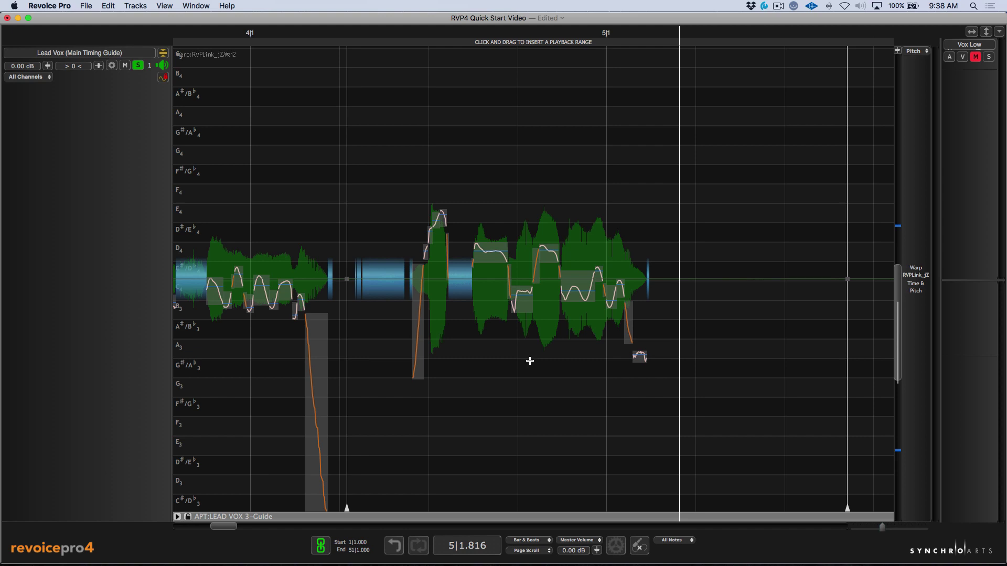
# Step: Add a vibrato start warp point near 4|3.9 and a vibrato end warp point just past the phrase's end, near 5|1.6
pyautogui.rightClick(508, 342)
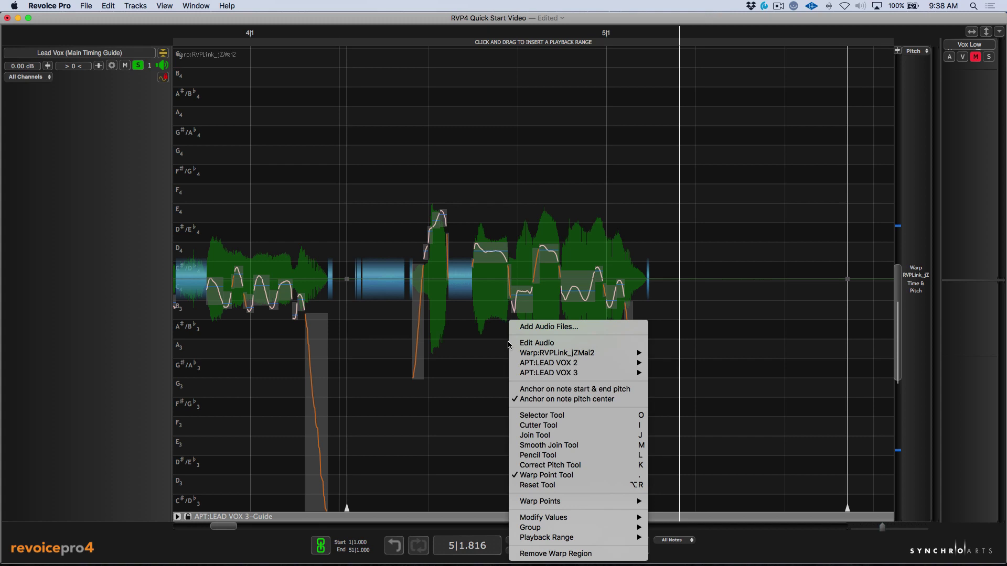
pyautogui.moveTo(535, 502)
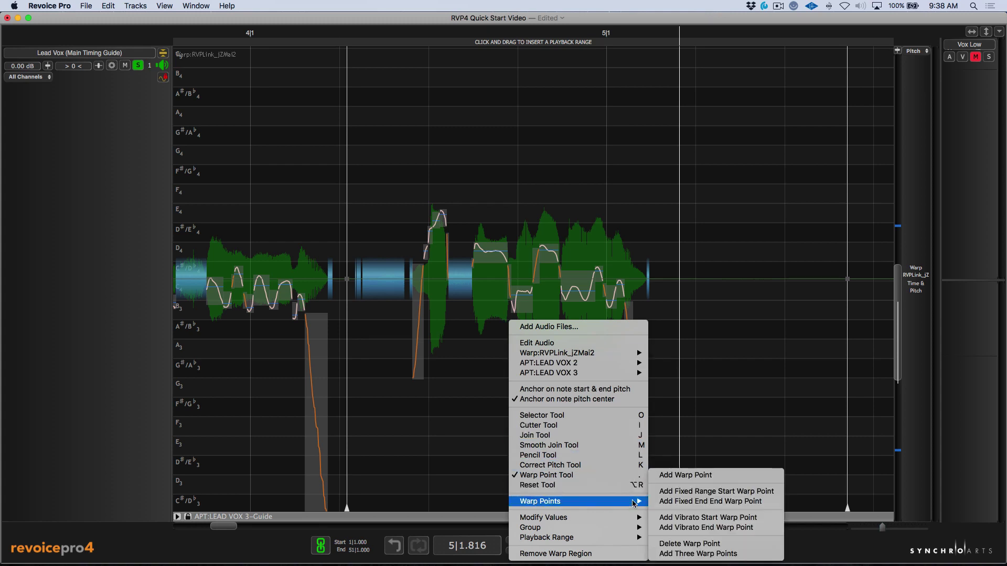
pyautogui.click(698, 518)
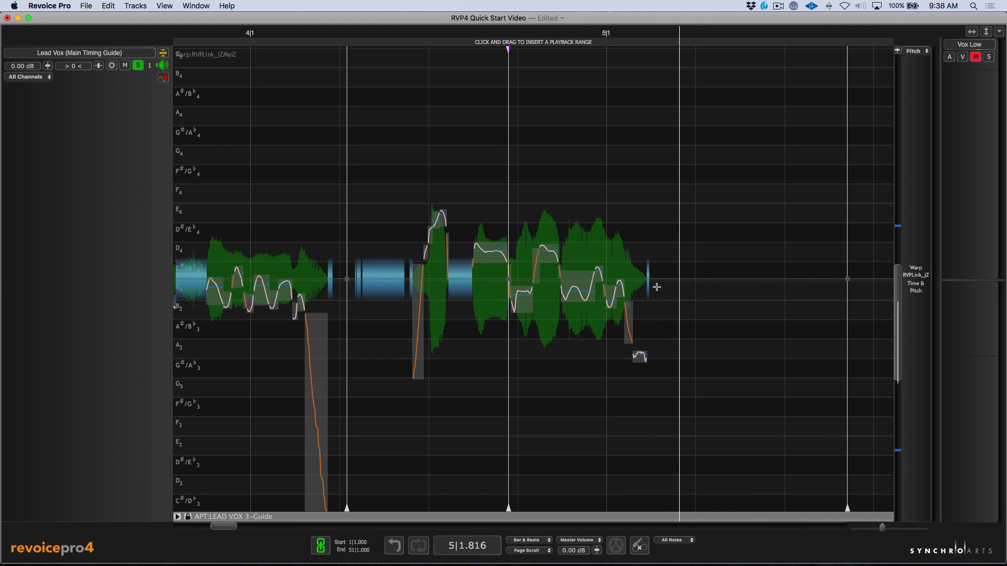
pyautogui.rightClick(662, 285)
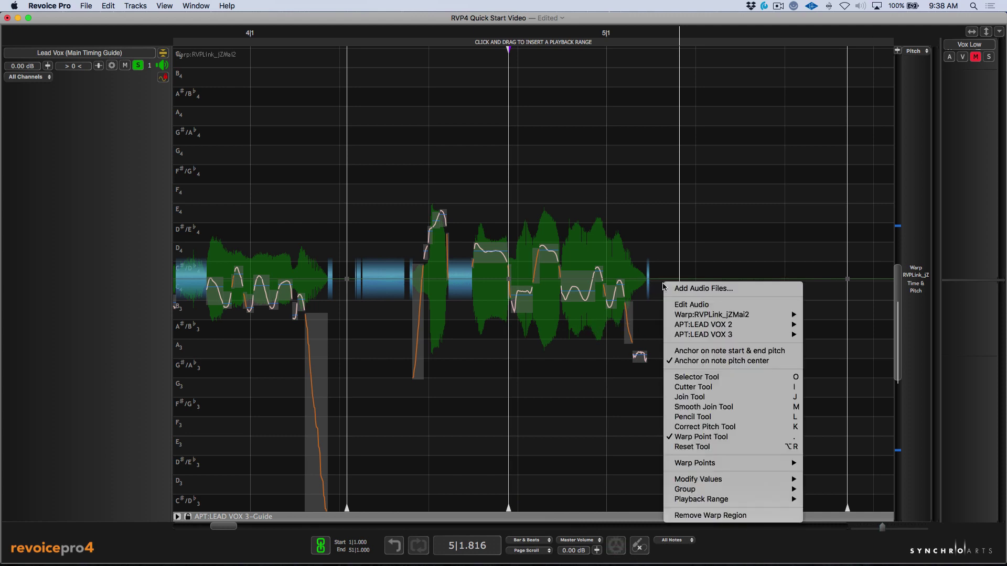
pyautogui.moveTo(799, 464)
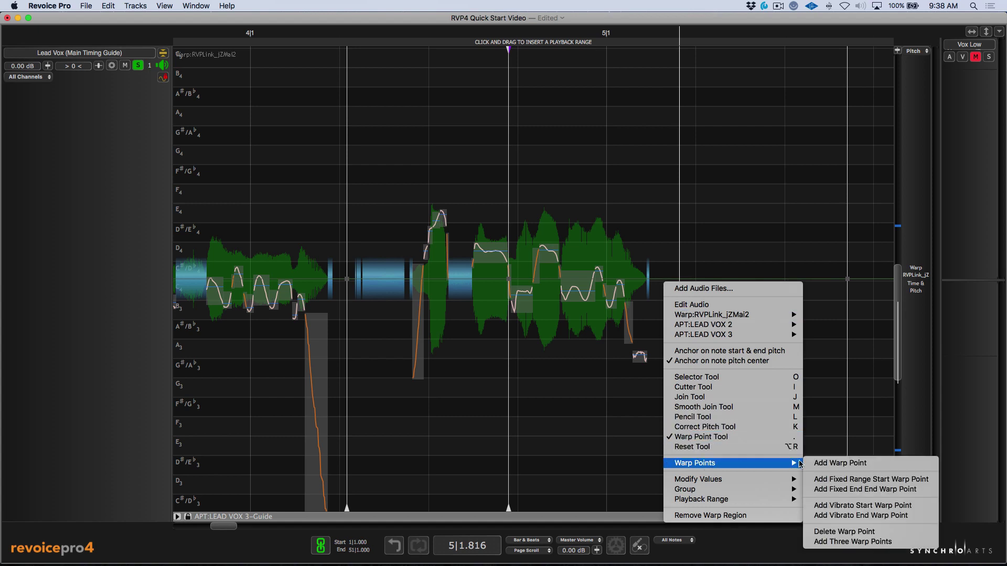
pyautogui.click(873, 517)
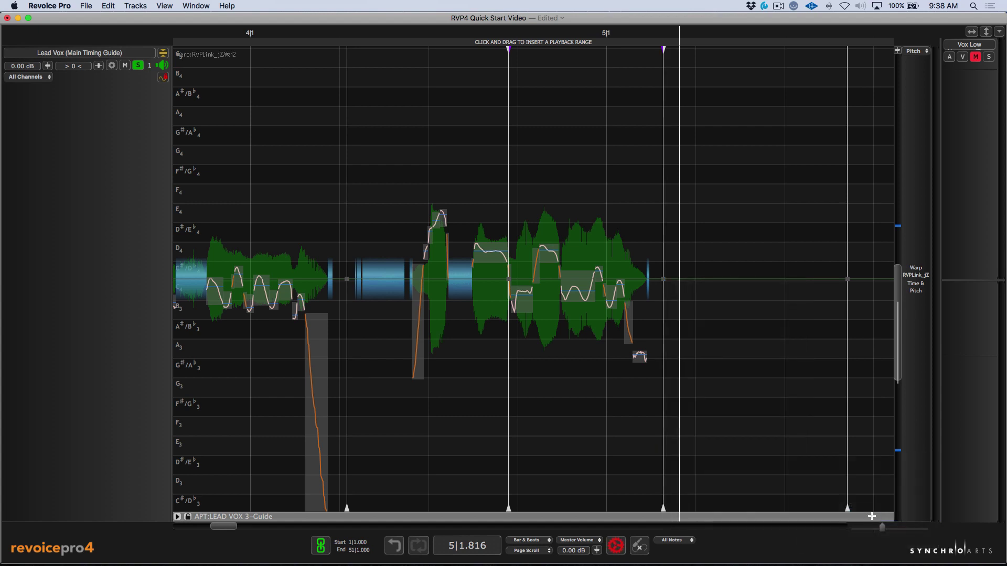
# Step: Play the phrase from 4|2.450 and stretch its ending by moving the vibrato end warp point to about 5|2.5
pyautogui.click(380, 32)
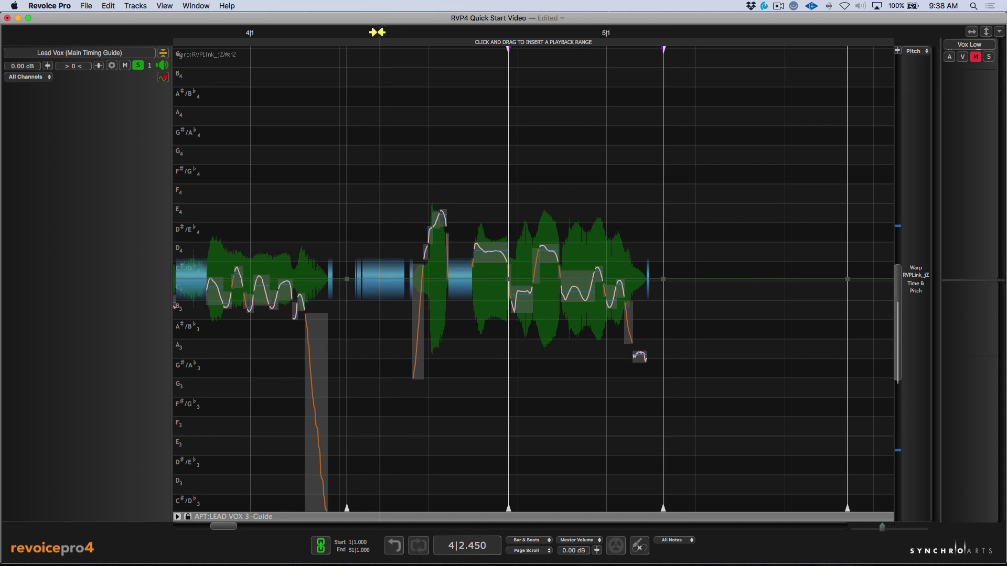
pyautogui.press('space')
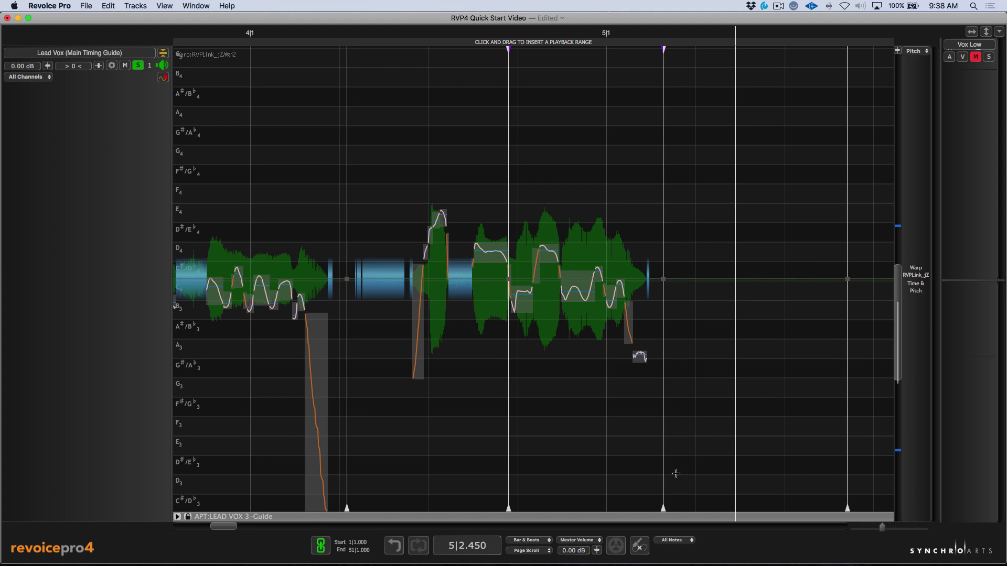
pyautogui.moveTo(663, 485); pyautogui.dragTo(739, 485)
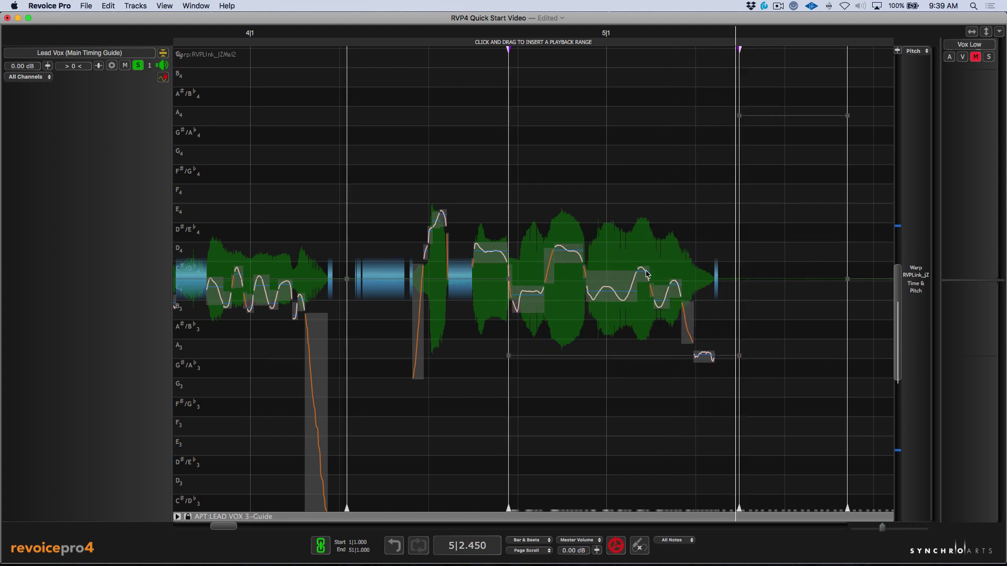
pyautogui.click(440, 31)
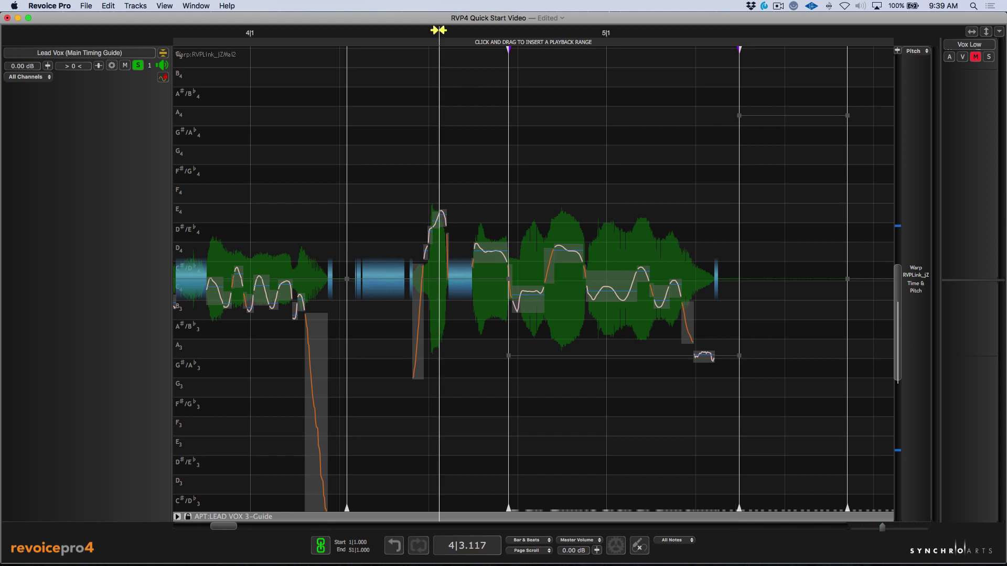
# Step: Undo the last stretch, select both vibrato points, extend the vibrato's end to about 5|1.9 and play the phrase
pyautogui.press('space')
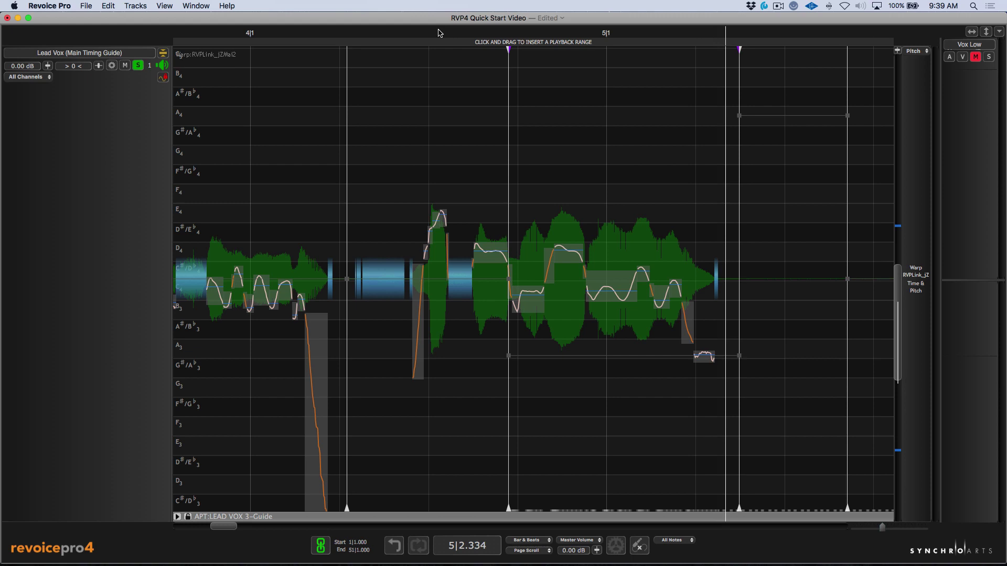
pyautogui.press('super+z')
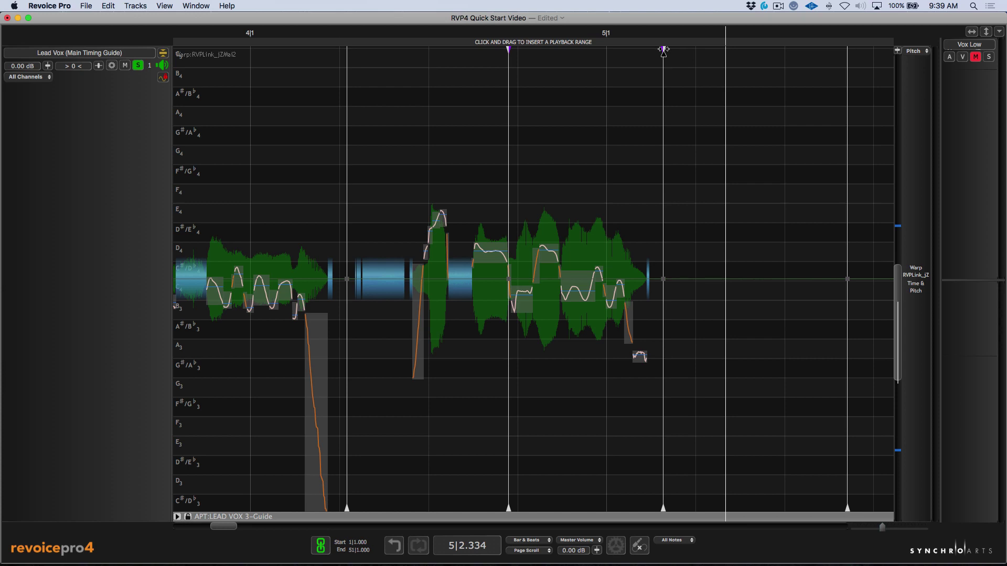
pyautogui.keyDown('shift'); pyautogui.click(664, 50); pyautogui.keyUp('shift')
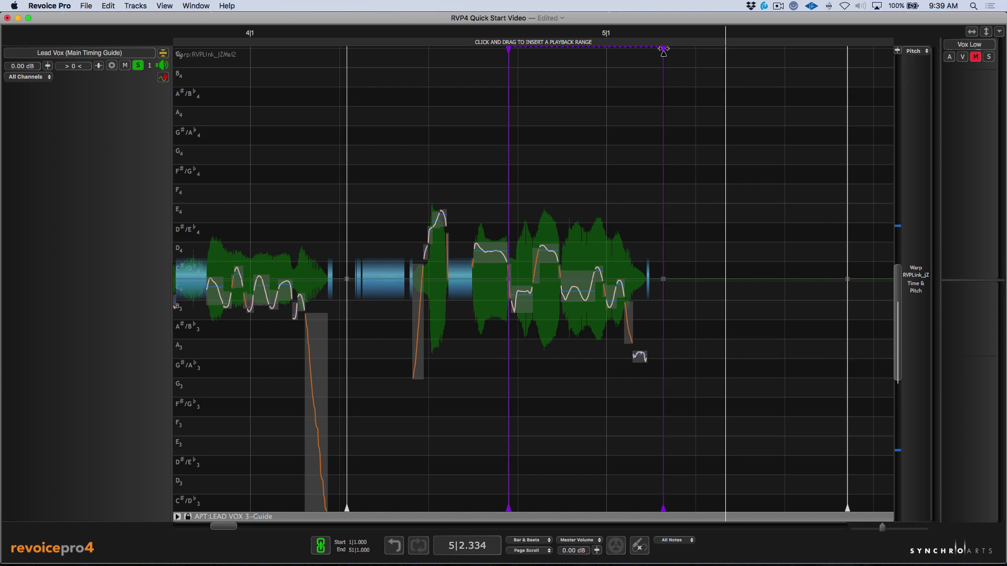
pyautogui.moveTo(663, 49); pyautogui.dragTo(687, 50)
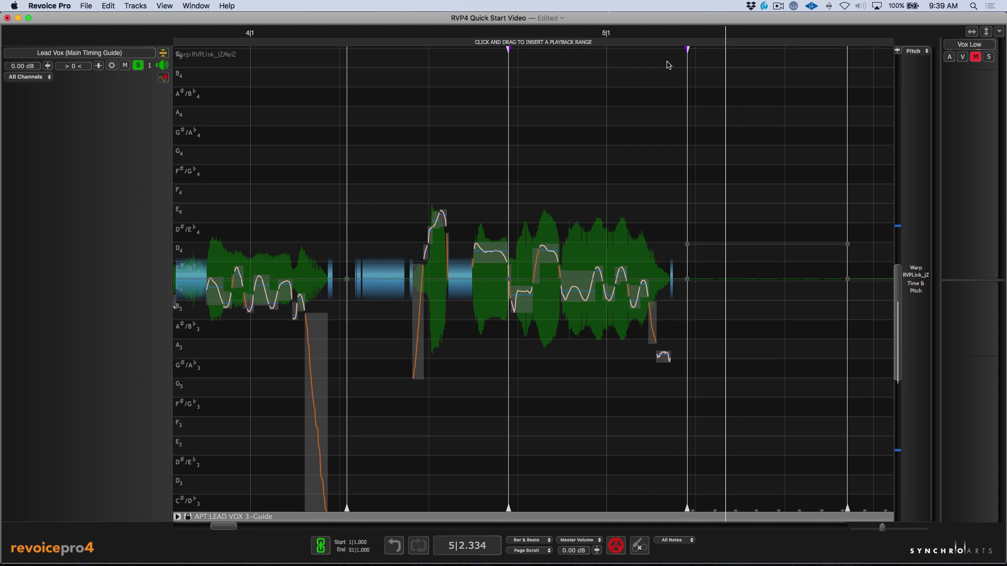
pyautogui.click(443, 33)
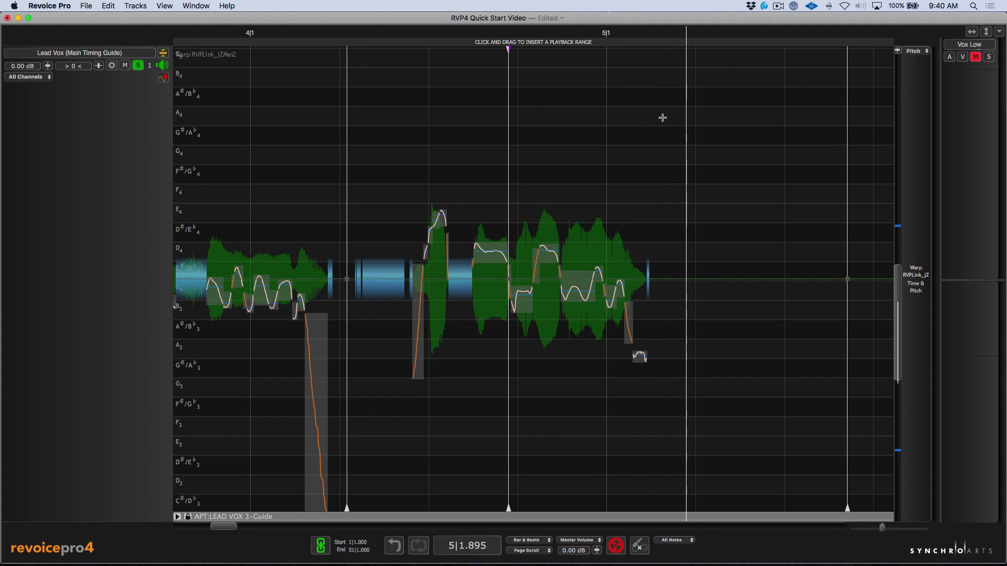
# Step: Delete the vibrato start warp point and the plain warp points near 5|3.7 and 4|2
pyautogui.doubleClick(508, 117)
pyautogui.doubleClick(848, 142)
pyautogui.doubleClick(348, 120)
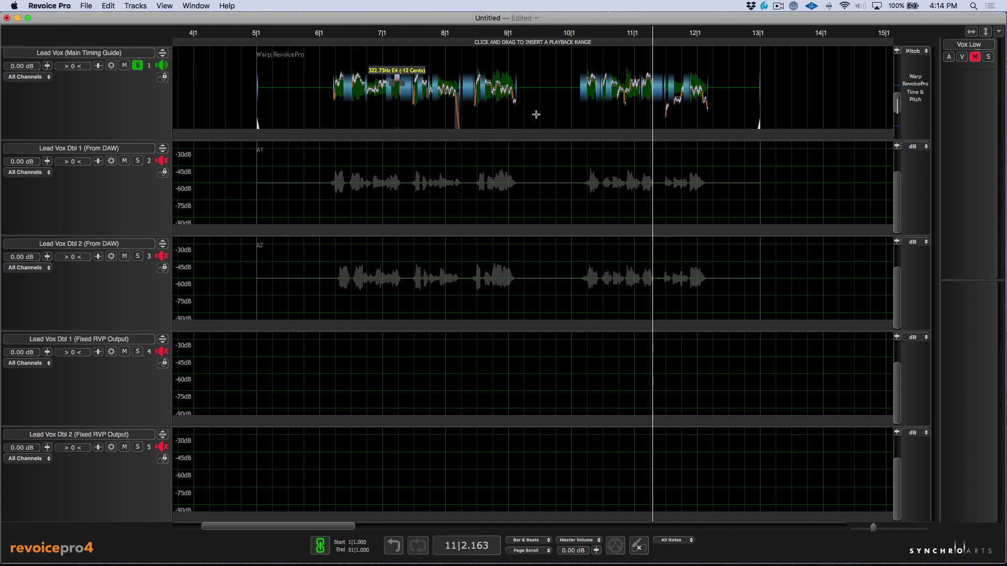
# Step: Open the new process settings for APT and choose the factory preset Music - Slightly Loose Pitch and Time
pyautogui.press('super+p')
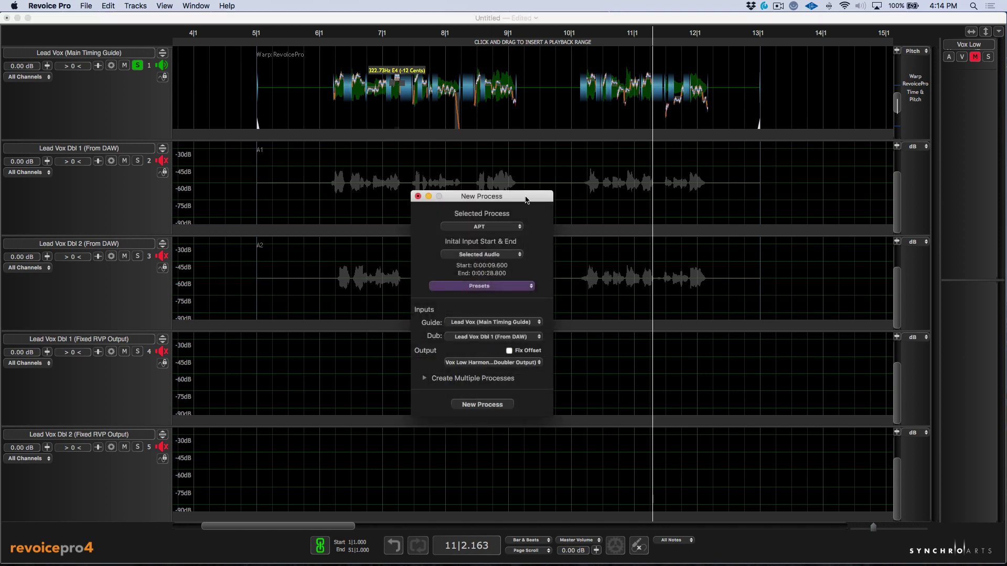
pyautogui.moveTo(527, 199); pyautogui.dragTo(544, 164)
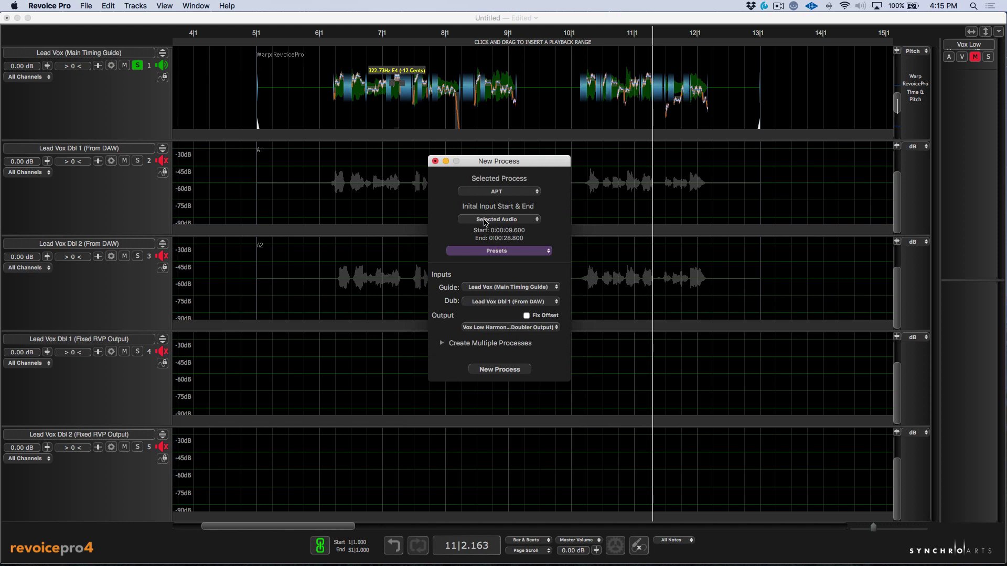
pyautogui.click(503, 251)
pyautogui.moveTo(495, 271)
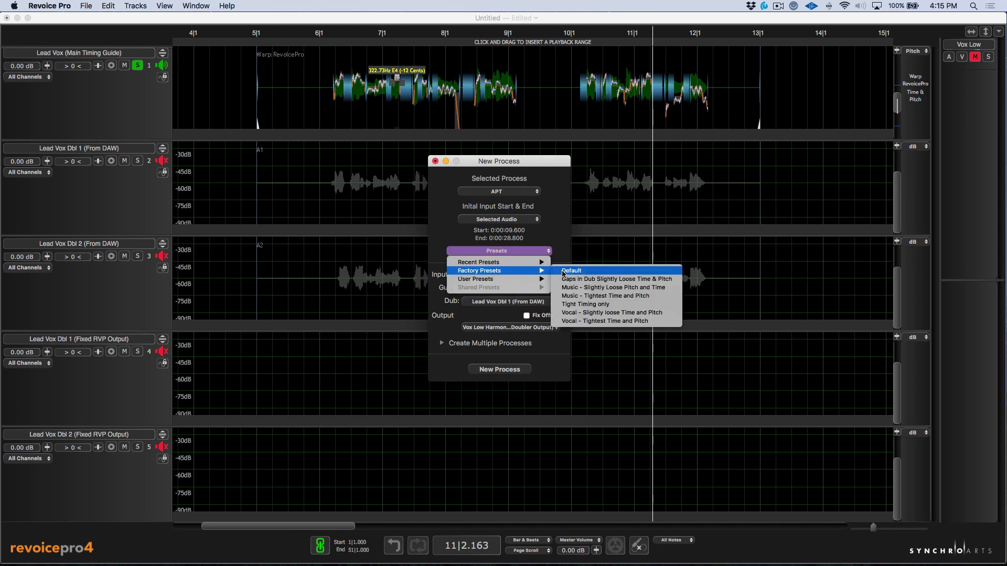
pyautogui.click(597, 289)
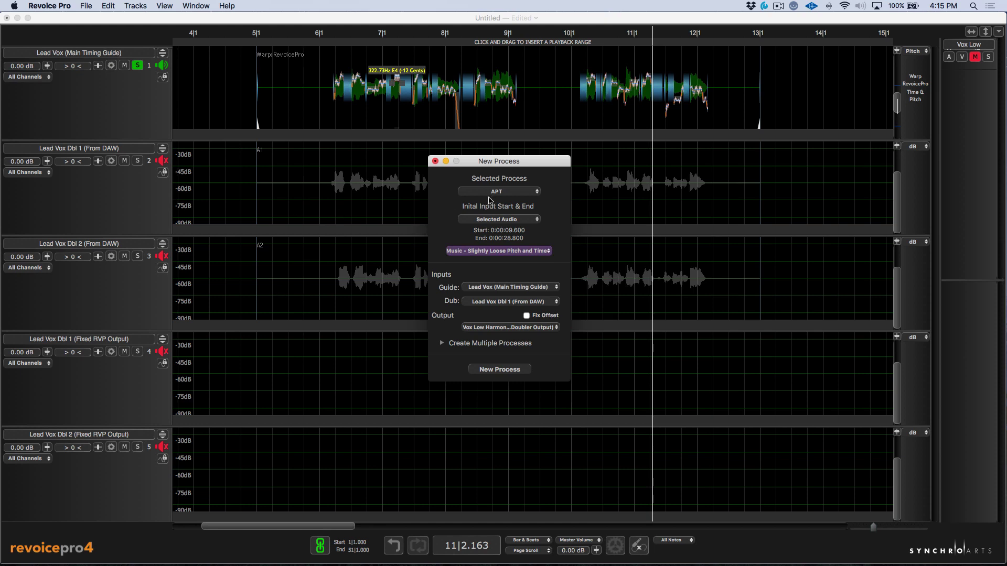
# Step: Use Lead Vox (Main Timing Guide) as guide, Lead Vox Dbl 1 (From DAW) as dub and Lead Vox Dbl 1 (Fixed RVP Output) as output, with Fix Offset on
pyautogui.click(524, 288)
pyautogui.click(524, 288)
pyautogui.click(488, 302)
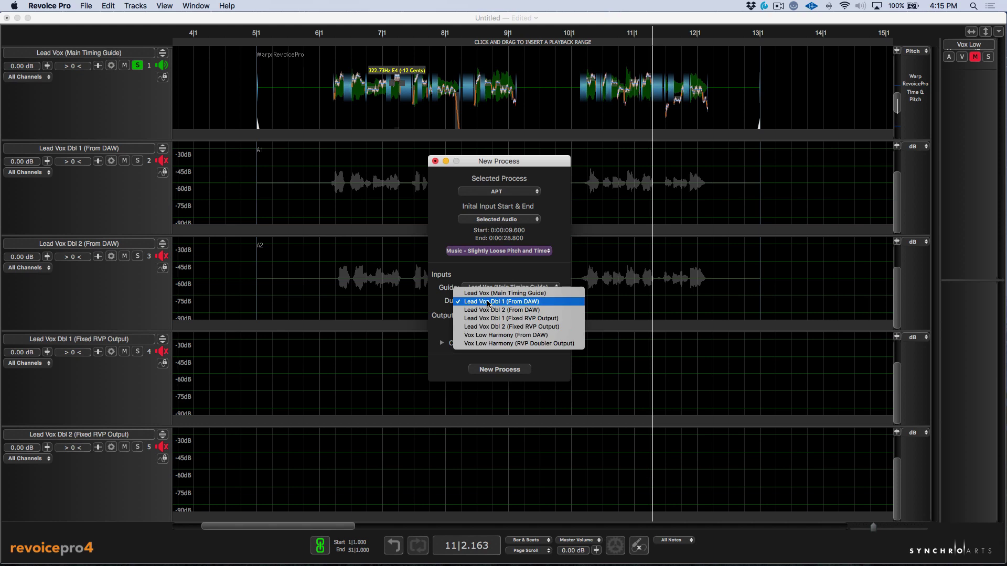
pyautogui.click(487, 303)
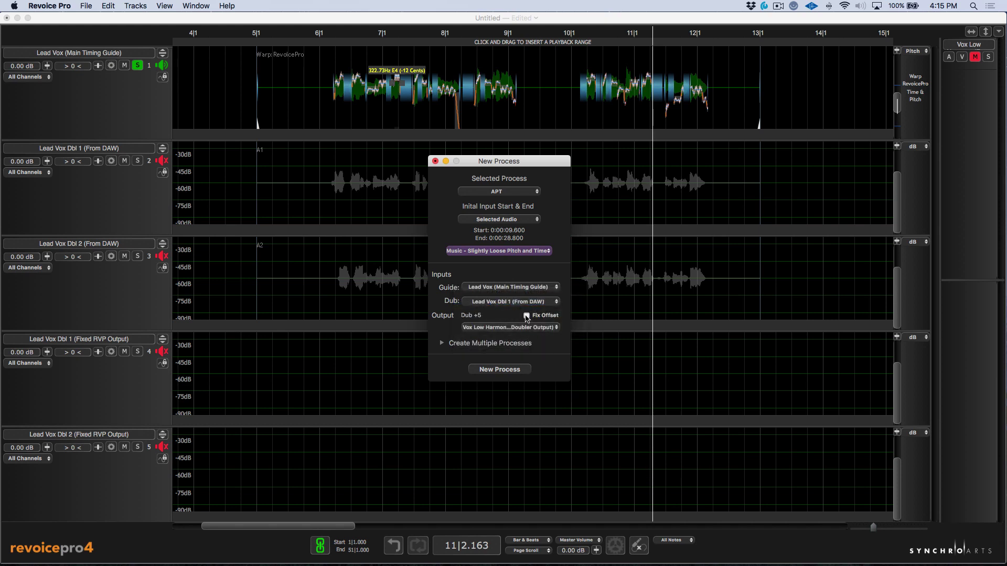
pyautogui.click(514, 328)
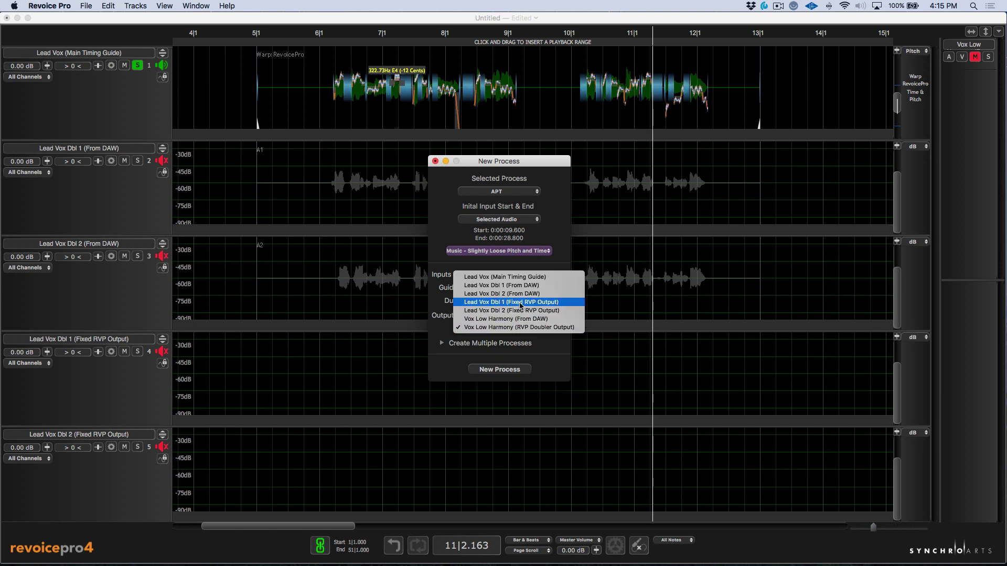
pyautogui.click(521, 303)
# Step: Create 2 APT processes at once with a dub track increment of 1, and close the process window
pyautogui.click(442, 343)
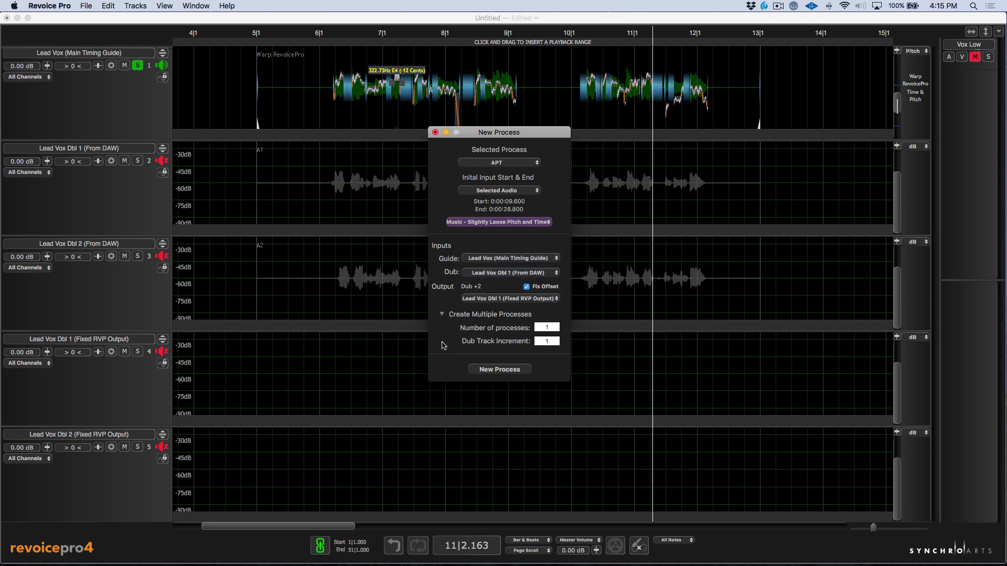
pyautogui.click(537, 328)
pyautogui.write('2')
pyautogui.click(501, 370)
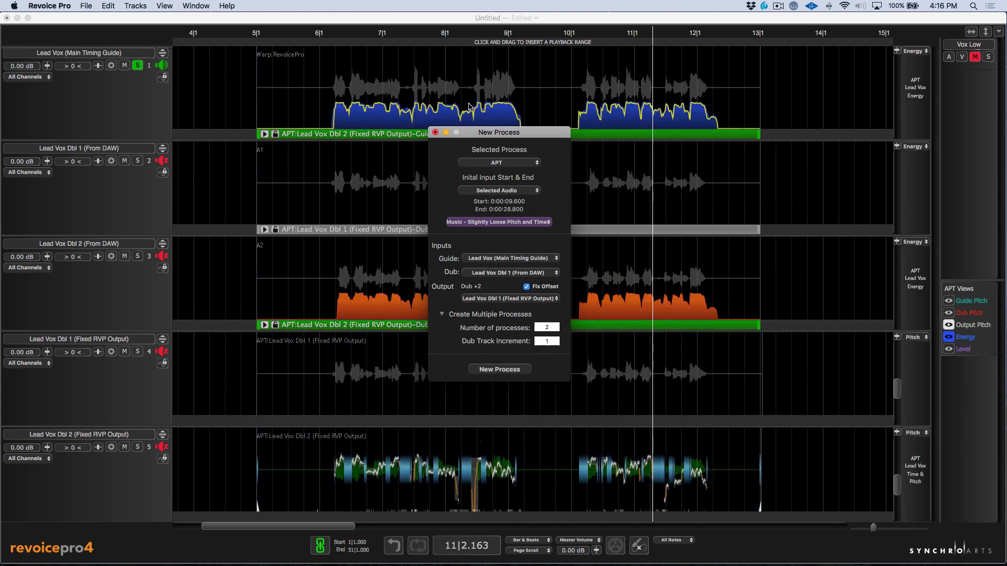
pyautogui.click(436, 132)
# Step: Play the lead vocal with both unprocessed From DAW doubles soloed, starting at 6|1.451
pyautogui.click(326, 30)
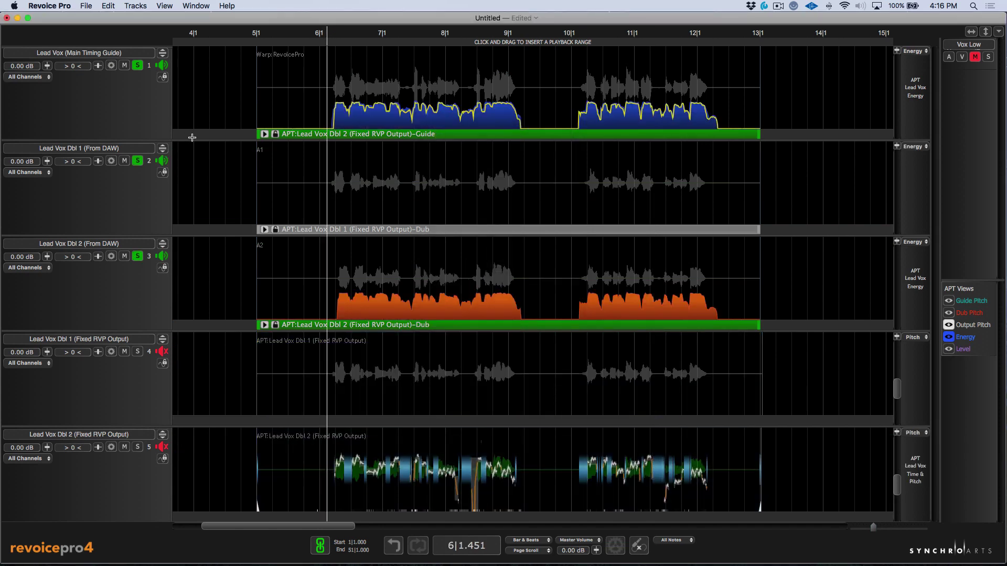
pyautogui.press('space')
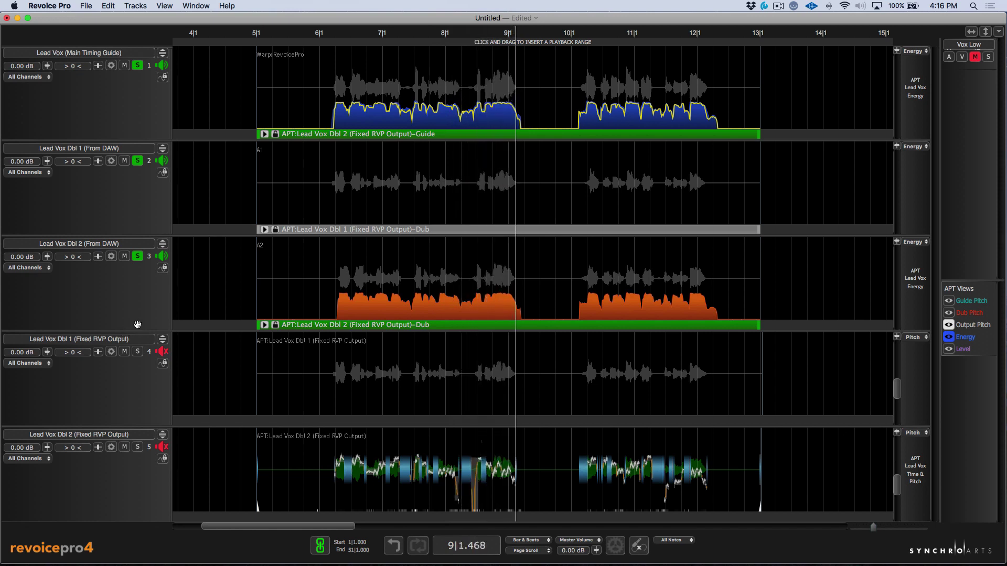
# Step: Pan Lead Vox Dbl 1 (Fixed RVP Output) to -100 and Lead Vox Dbl 2 (Fixed RVP Output) to 100
pyautogui.click(99, 352)
pyautogui.moveTo(98, 364); pyautogui.dragTo(66, 364)
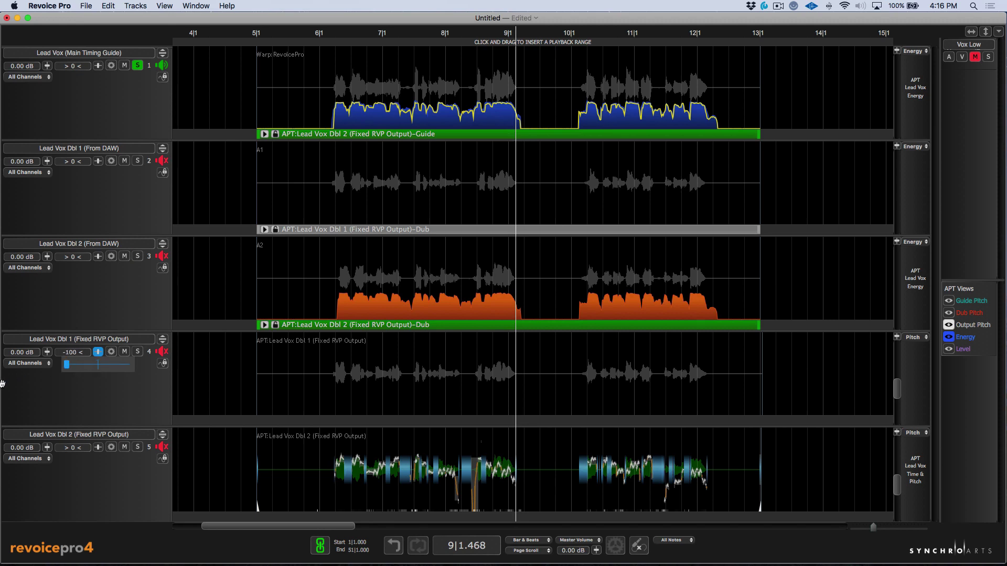
pyautogui.click(98, 448)
pyautogui.moveTo(98, 453); pyautogui.dragTo(238, 467)
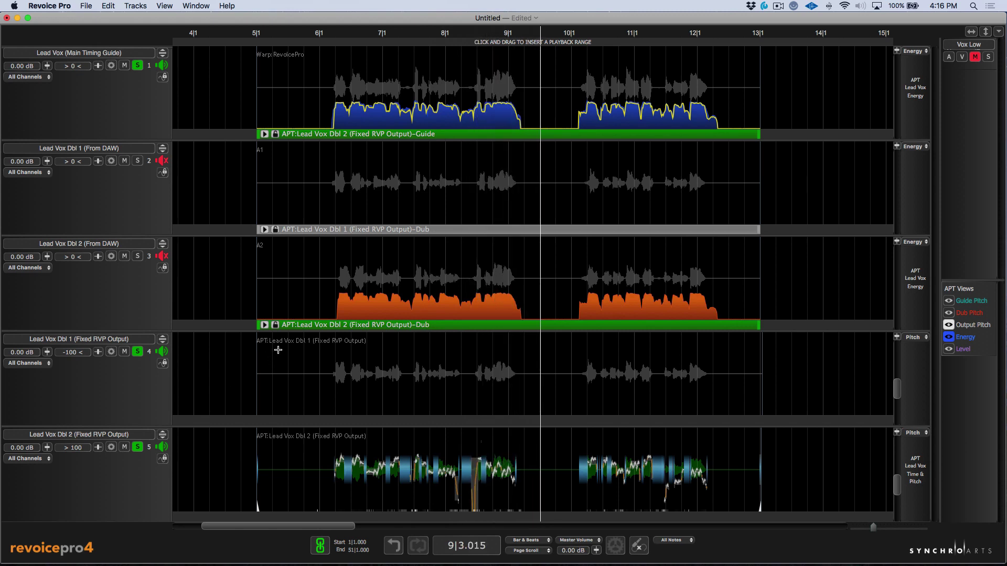
# Step: Solo the lead vocal with both Fixed RVP Output doubles and play the corrected phrase
pyautogui.hotkey('alt', 's')
pyautogui.press('space')
pyautogui.press('space')
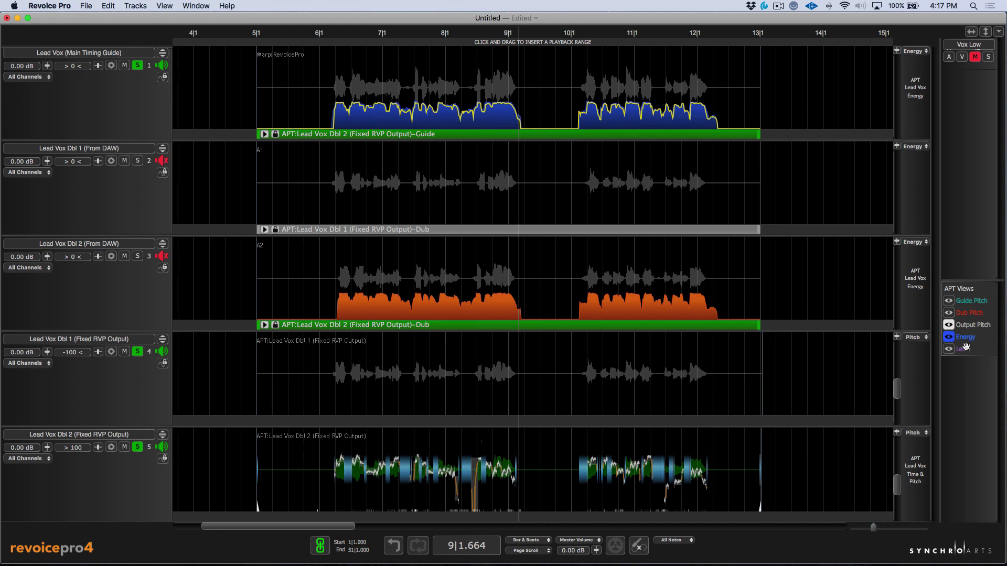
# Step: Hide the APT energy display and show the guide pitch and dub pitch traces
pyautogui.click(949, 337)
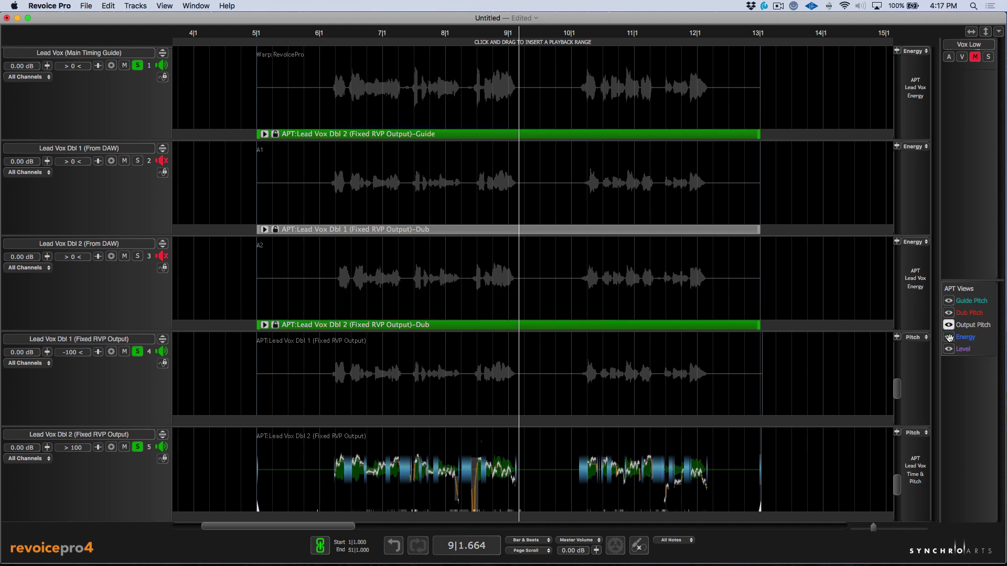
pyautogui.click(949, 300)
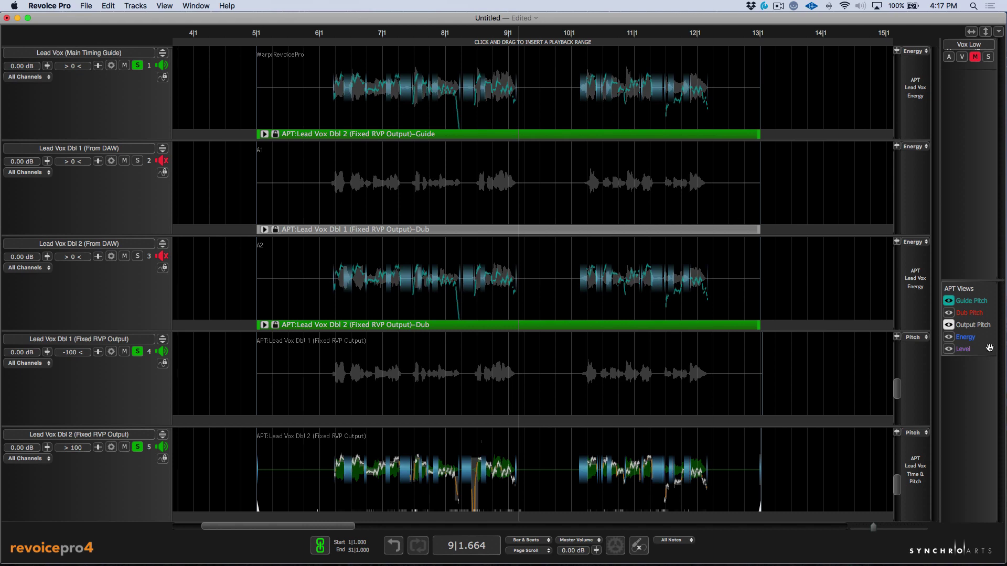
pyautogui.click(949, 313)
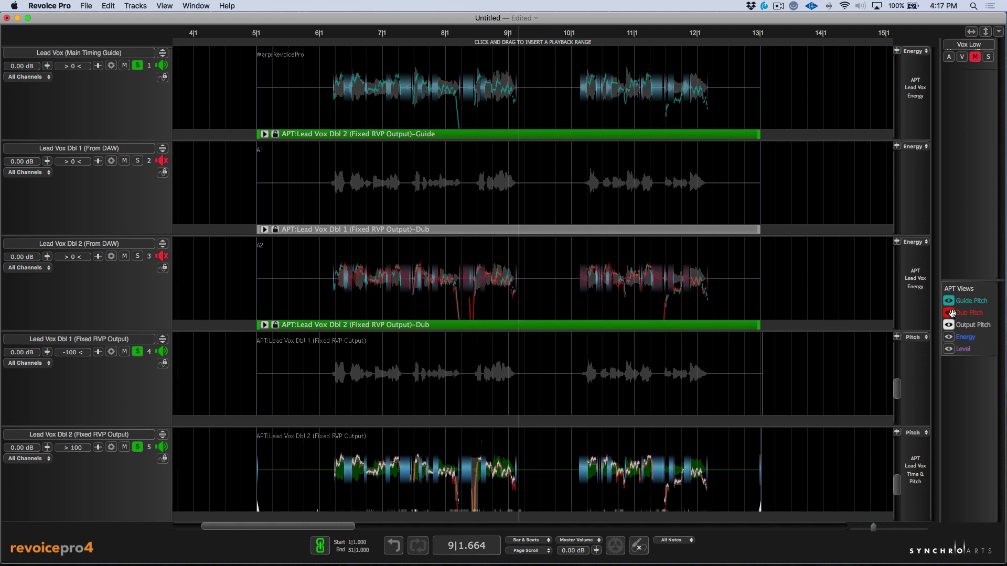
# Step: Select the APT process on Lead Vox Dbl 1 (Fixed RVP Output) and open its settings for the phrase around 7|3.583
pyautogui.click(647, 399)
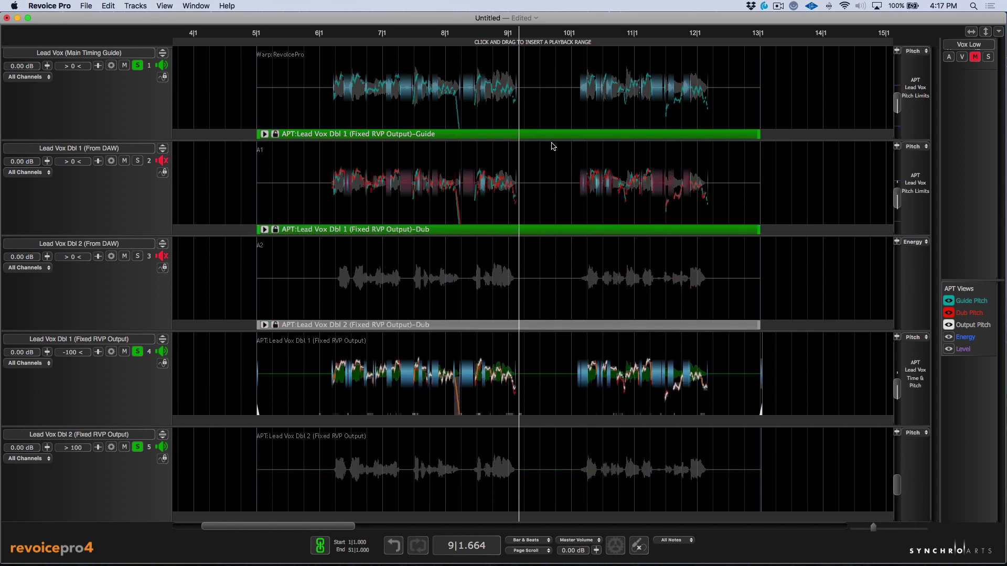
pyautogui.click(423, 31)
pyautogui.scroll(3, 424, 30)
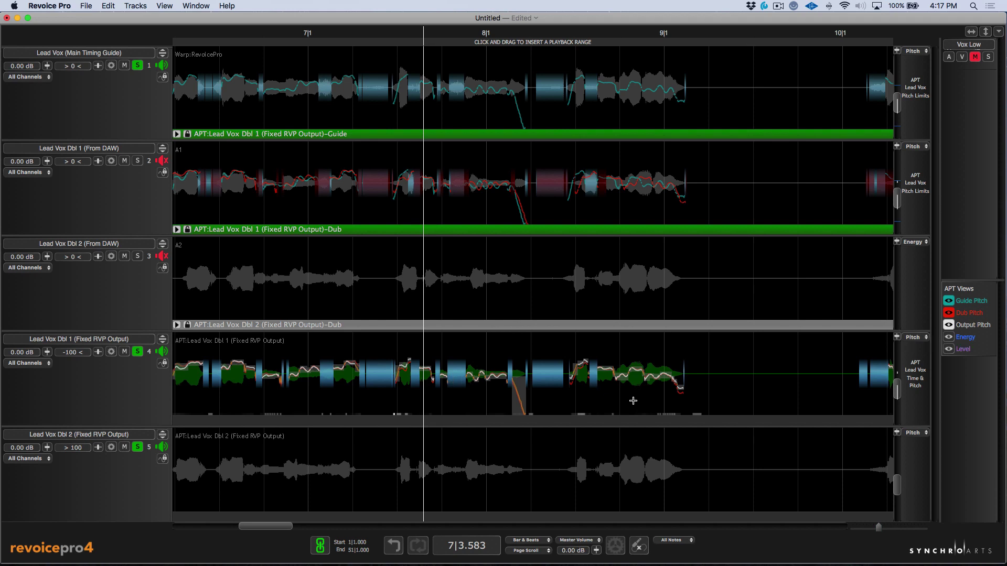
pyautogui.doubleClick(595, 393)
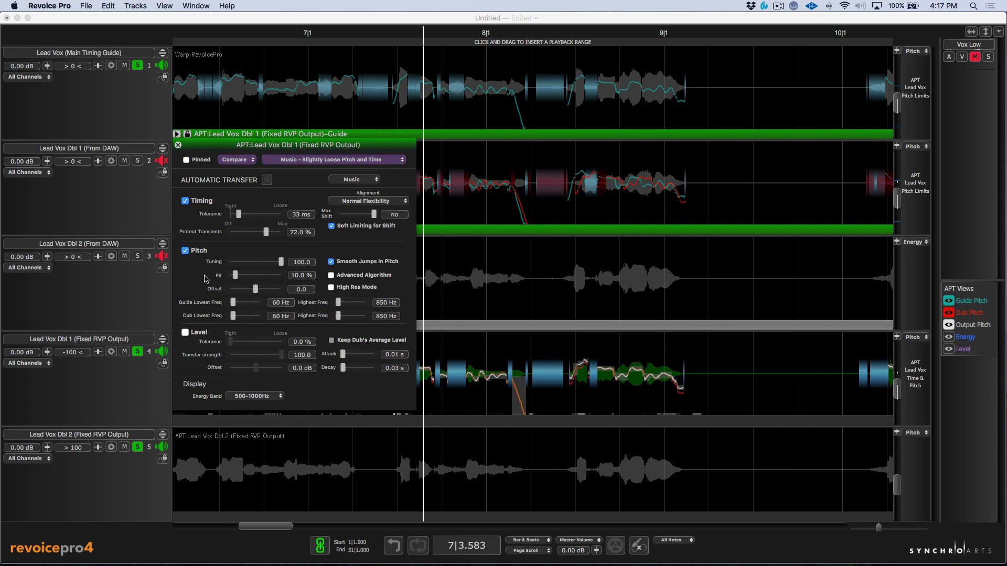
# Step: Try the Dialog mode for the Lead Vox Dbl 1 process and return it to Music
pyautogui.click(350, 180)
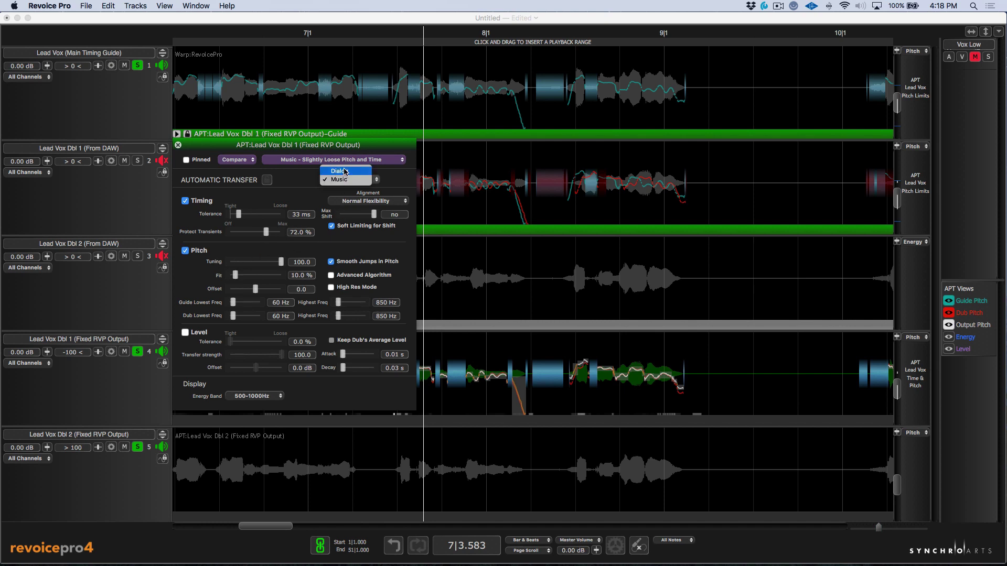
pyautogui.click(344, 172)
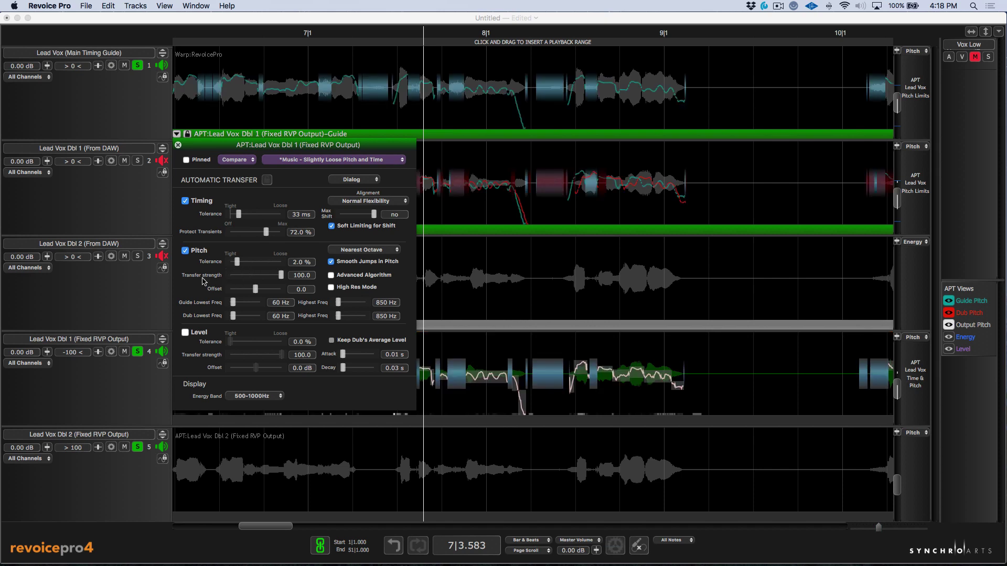
pyautogui.click(352, 179)
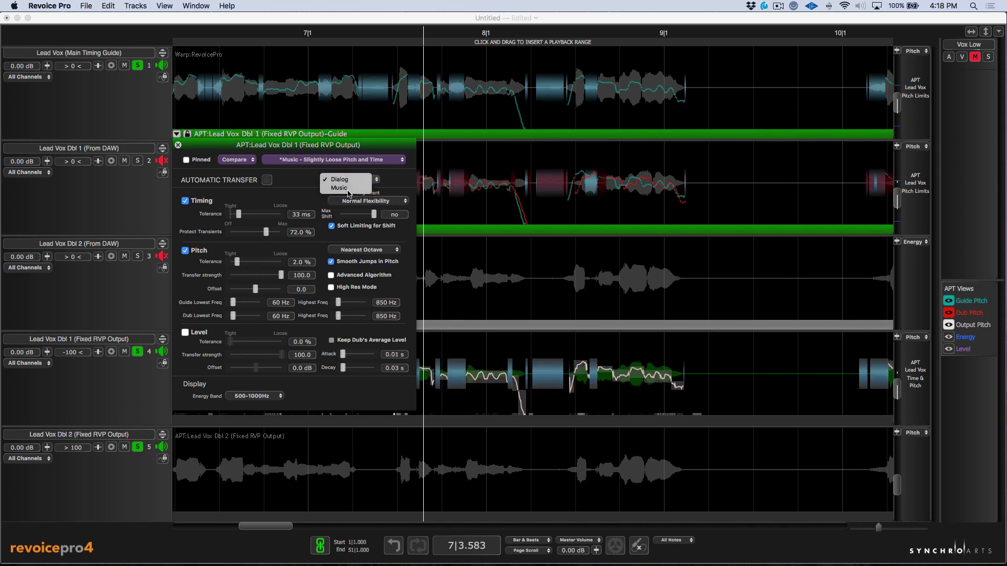
pyautogui.click(349, 192)
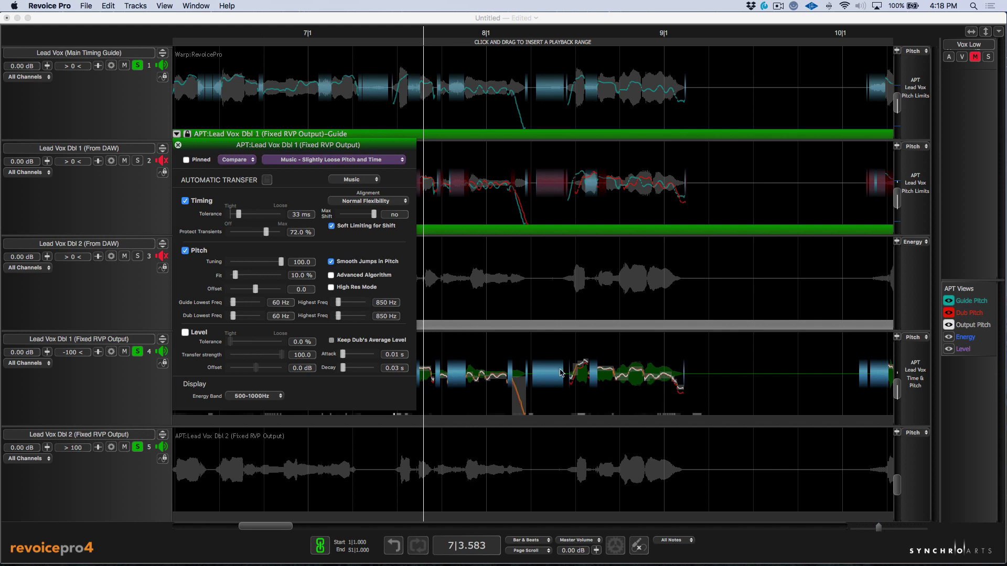
# Step: Try a pitch Fit of 100 % and 13.7 %, and reload the factory preset Music - Slightly Loose Pitch and Time
pyautogui.moveTo(235, 277); pyautogui.dragTo(284, 280)
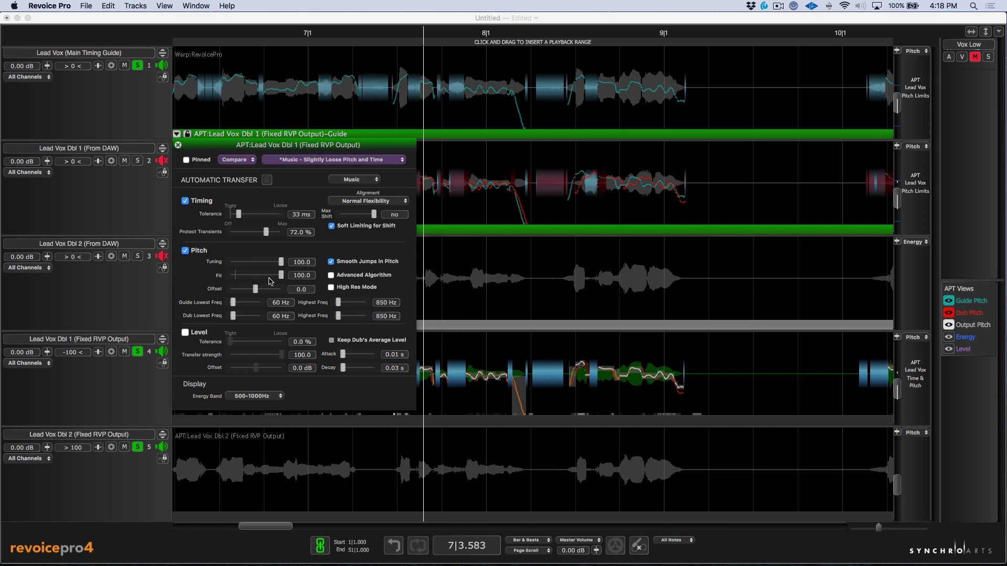
pyautogui.moveTo(281, 276); pyautogui.dragTo(236, 278)
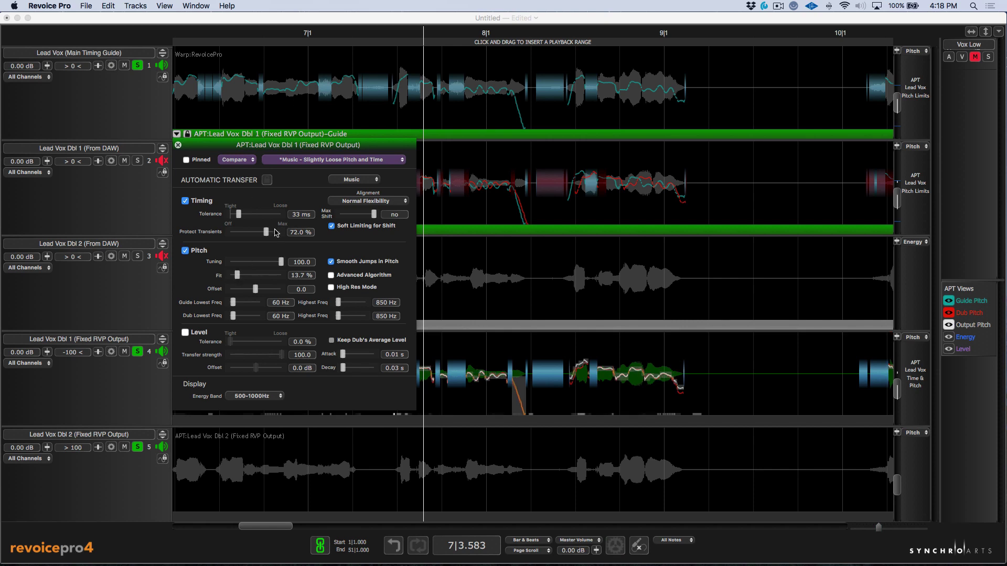
pyautogui.click(316, 160)
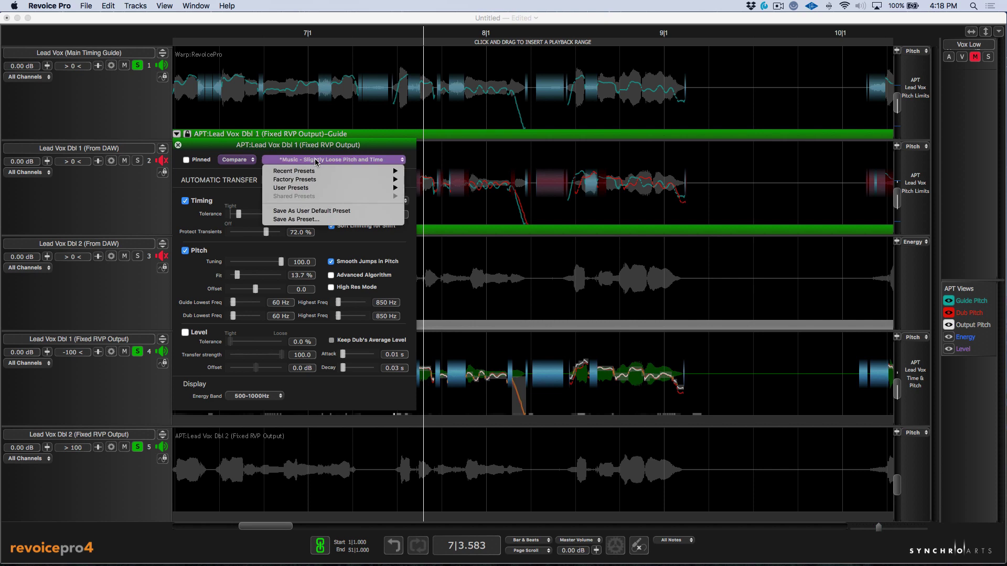
pyautogui.moveTo(307, 181)
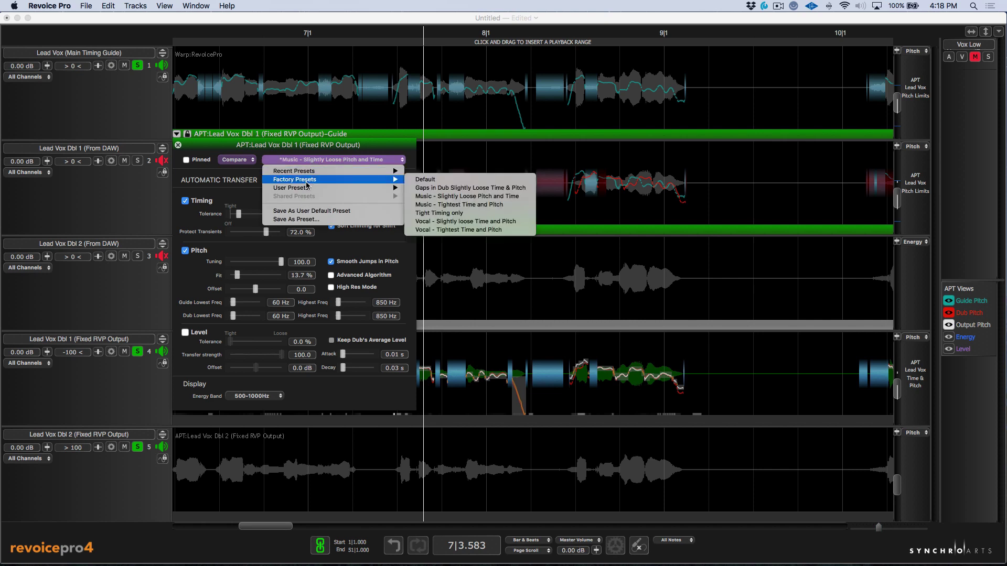
pyautogui.click(455, 197)
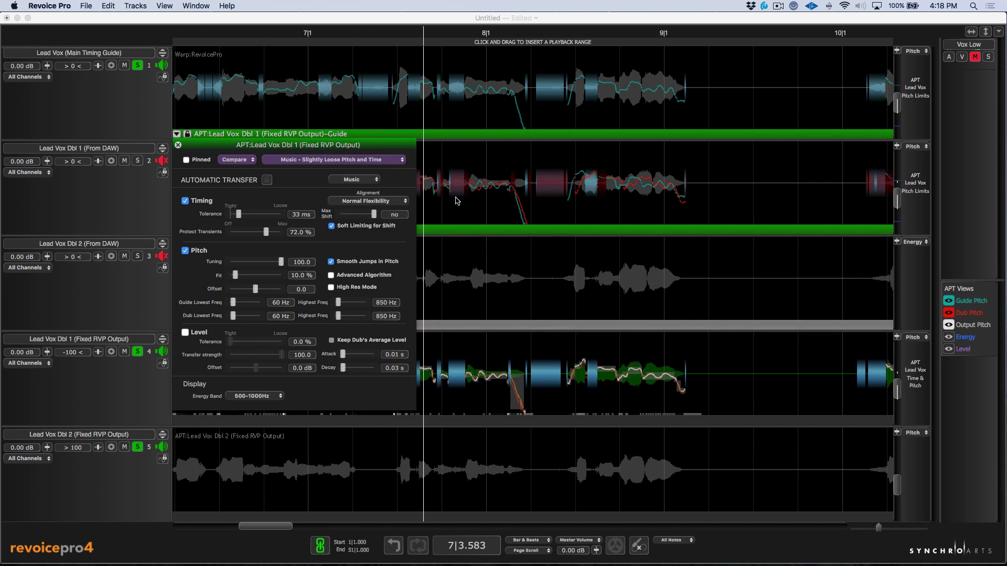
# Step: Clear the track solo and combine the five Lead Vox tracks into a new track group that is muted
pyautogui.click(178, 145)
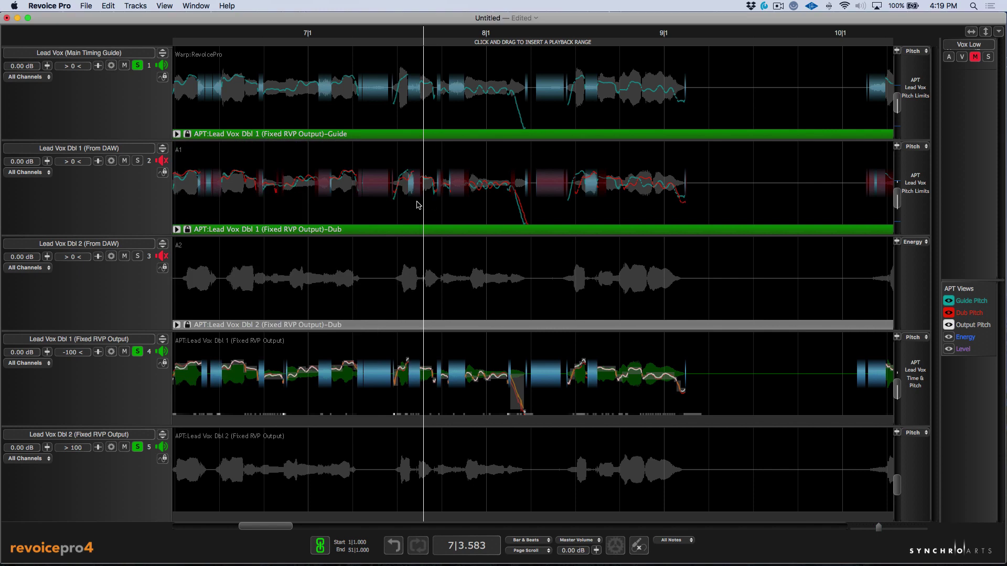
pyautogui.click(137, 66)
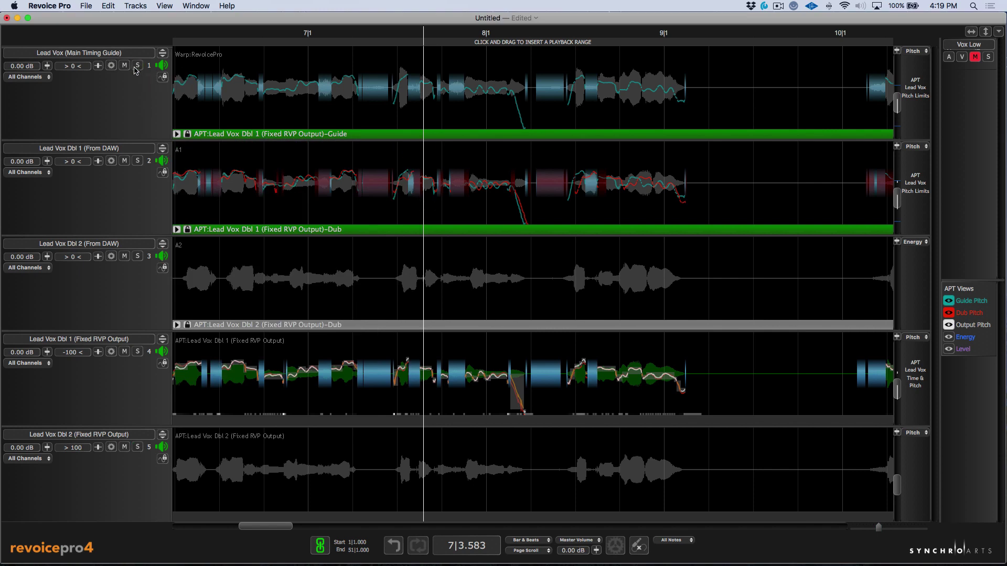
pyautogui.click(147, 102)
pyautogui.keyDown('shift'); pyautogui.click(130, 474); pyautogui.keyUp('shift')
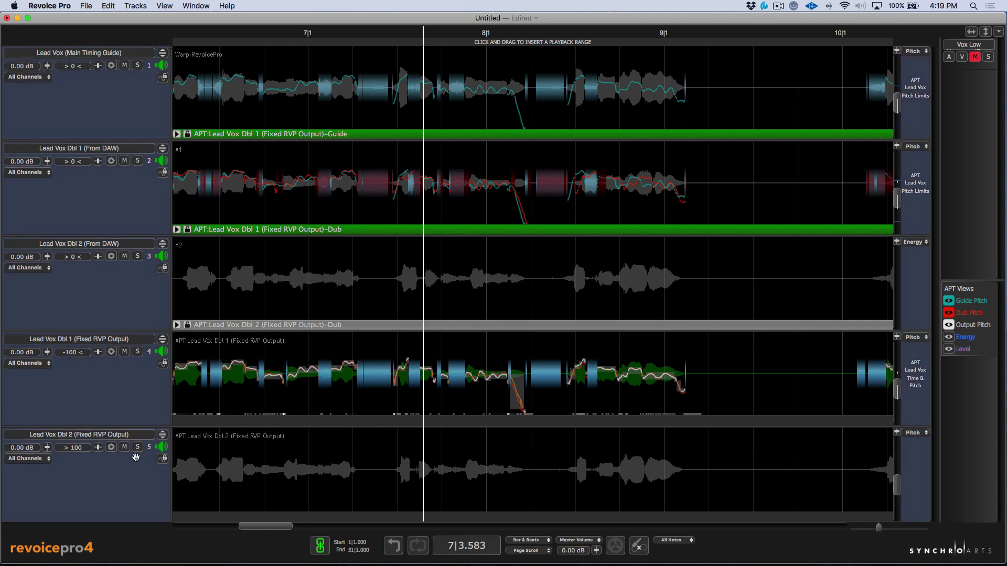
pyautogui.moveTo(105, 99); pyautogui.dragTo(962, 120)
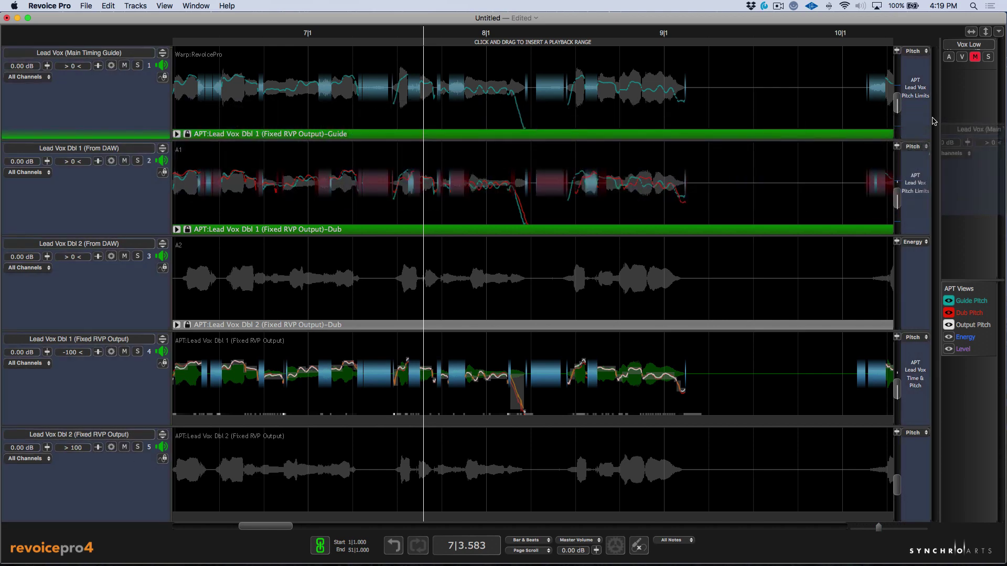
pyautogui.click(975, 88)
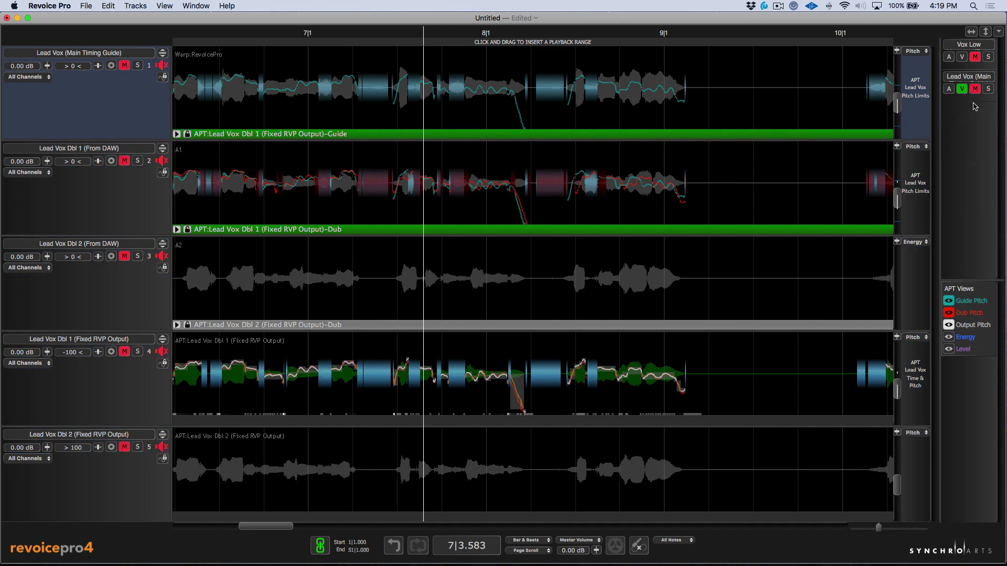
# Step: Show only the Vox Low track group and select the audio on Vox Low Harmony (From DAW)
pyautogui.click(962, 88)
pyautogui.click(962, 57)
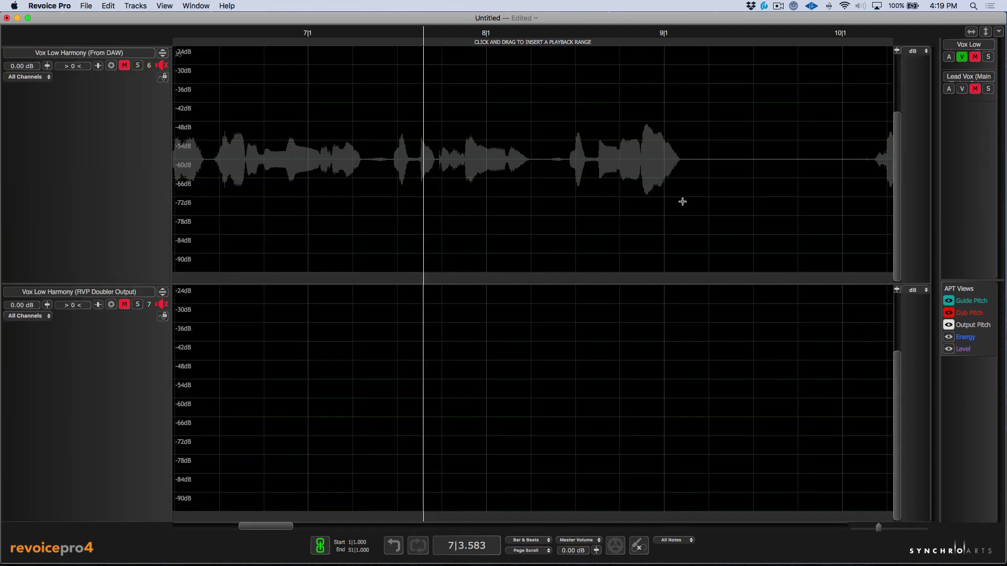
pyautogui.hscroll(-3, 420, 180)
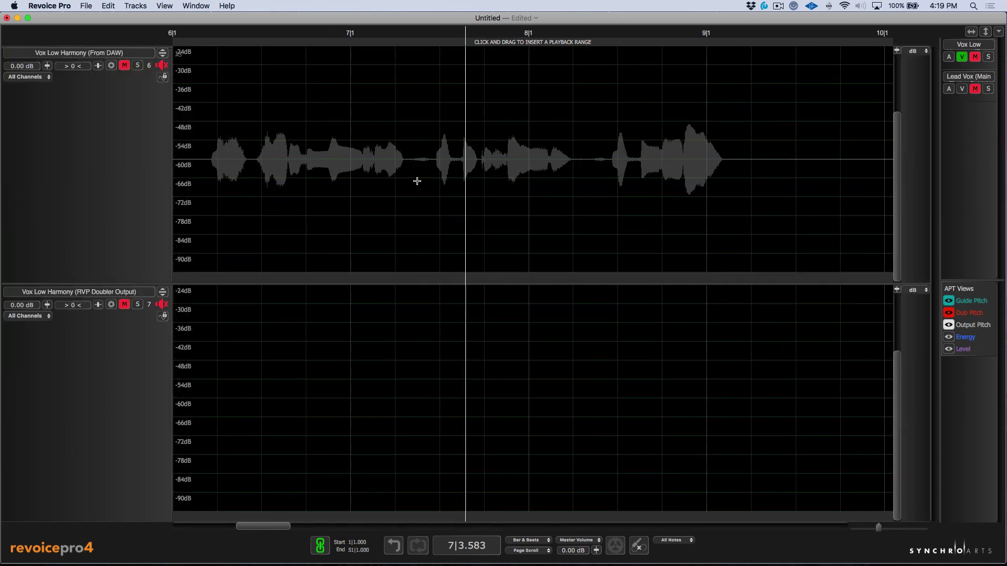
pyautogui.click(417, 187)
pyautogui.scroll(-6, 422, 188)
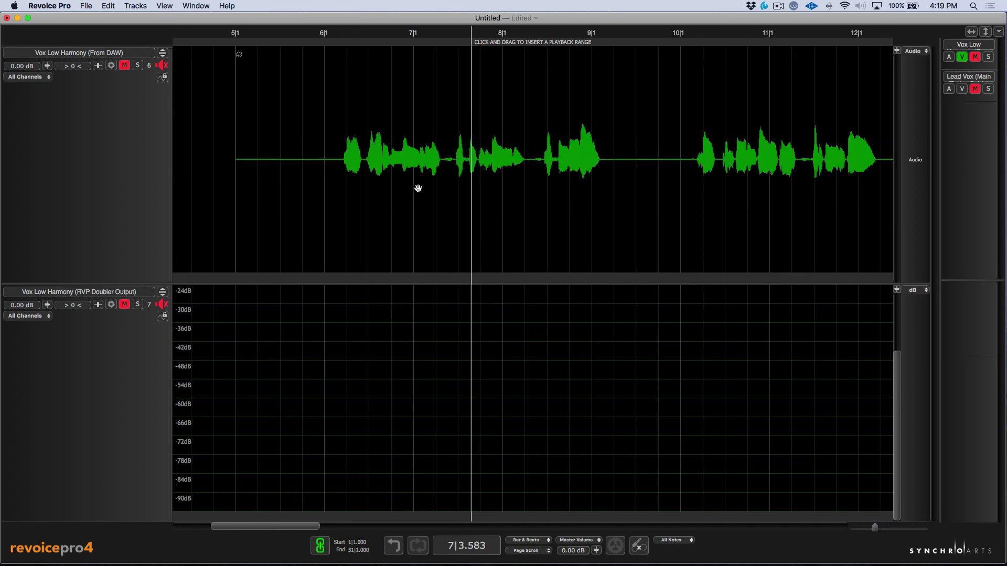
pyautogui.hscroll(3, 435, 116)
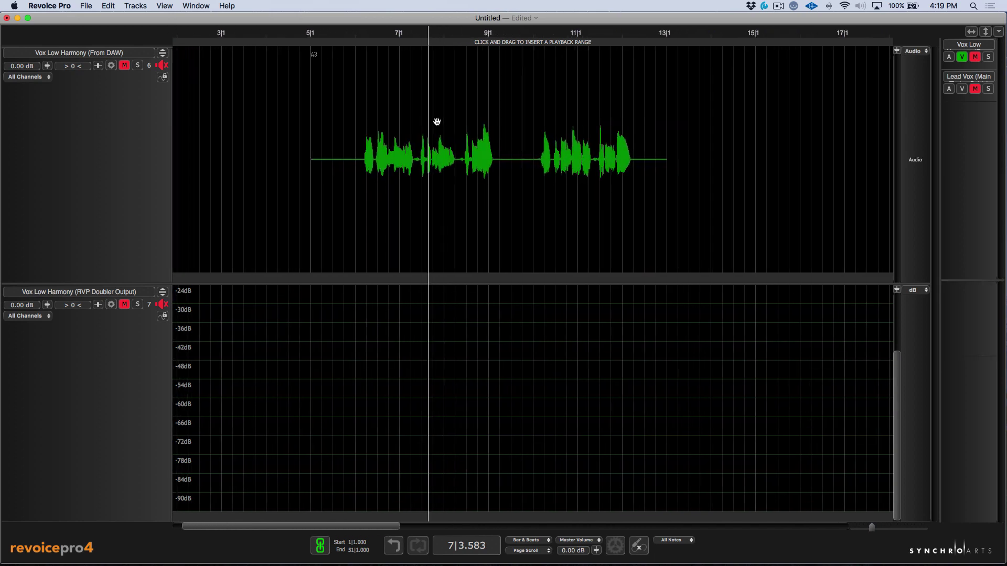
# Step: Begin a new Doubler process with the factory preset Stereo Vocal Mild
pyautogui.press('p')
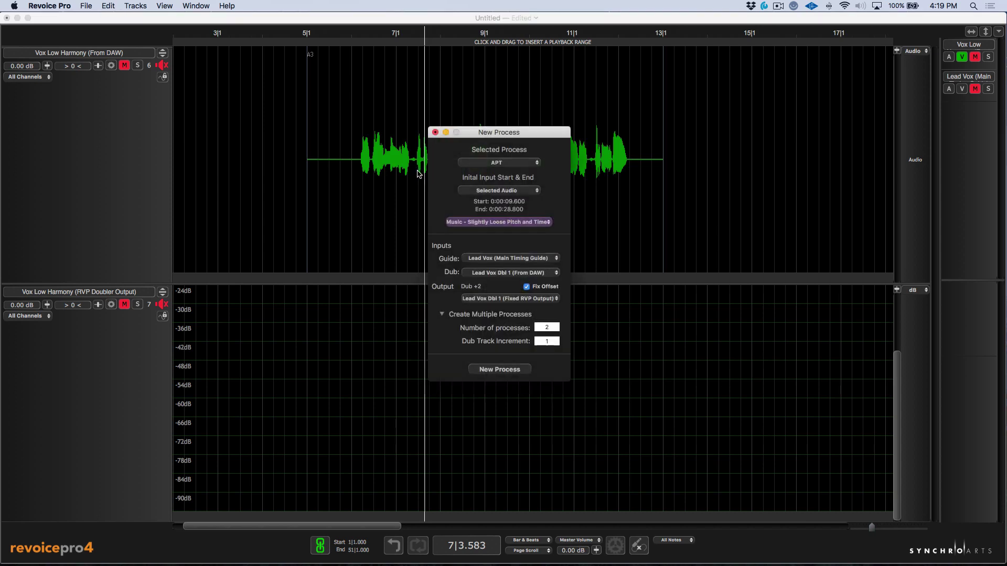
pyautogui.click(506, 167)
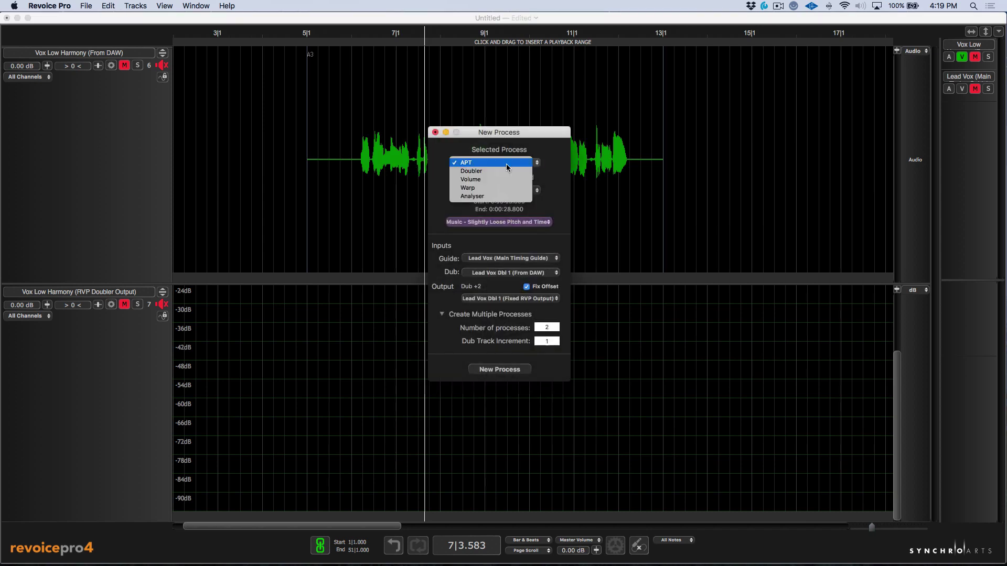
pyautogui.click(505, 171)
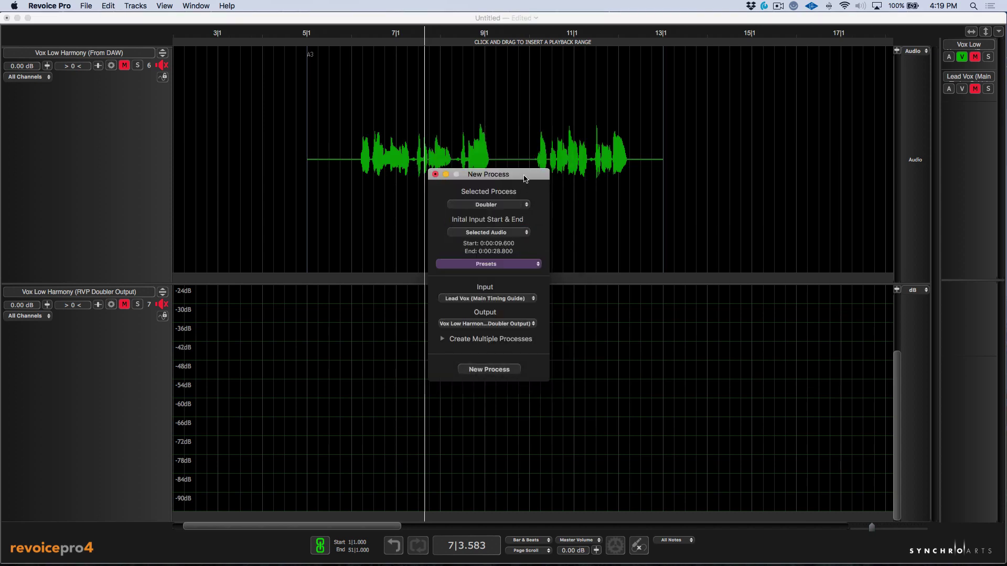
pyautogui.moveTo(525, 181); pyautogui.dragTo(526, 203)
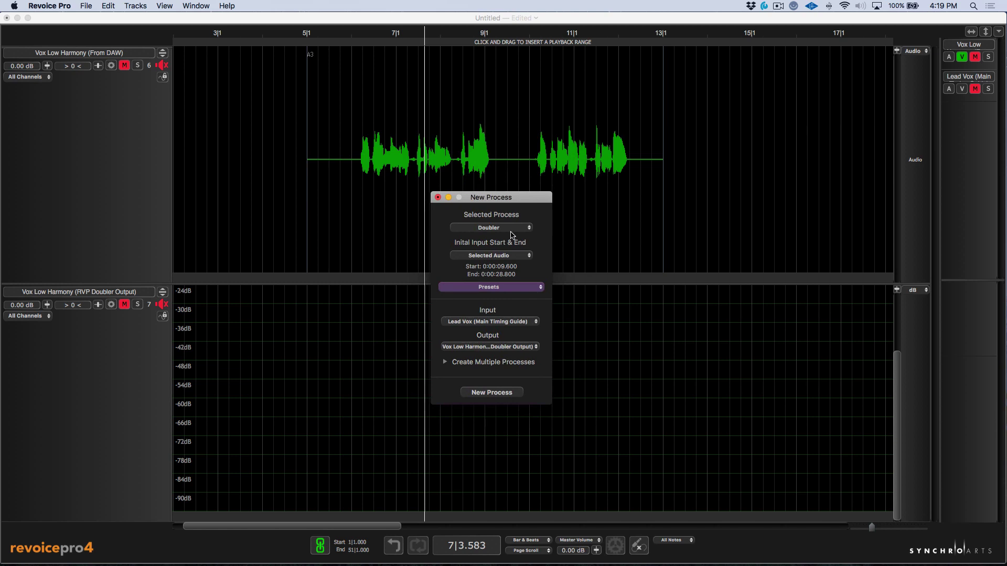
pyautogui.click(498, 287)
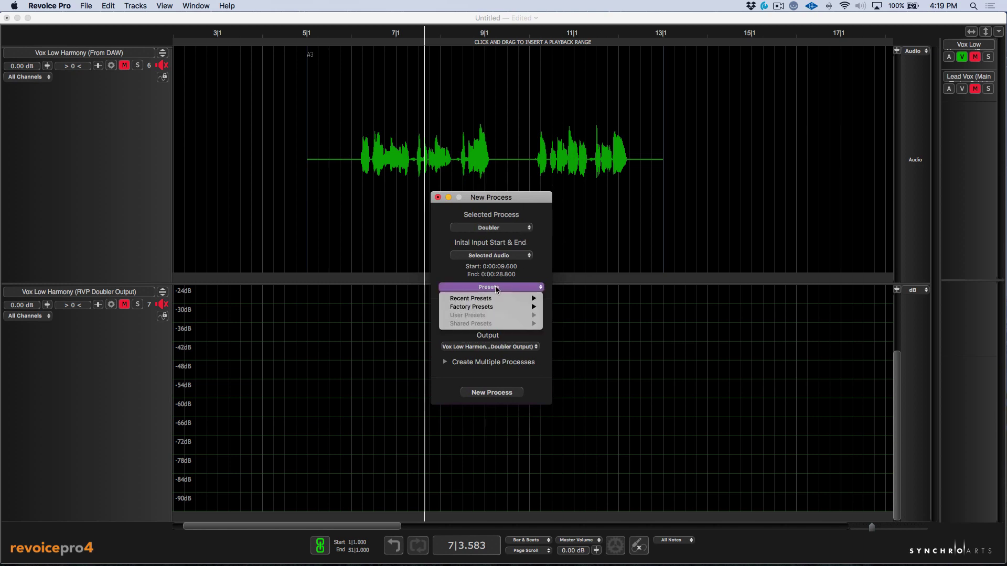
pyautogui.moveTo(488, 307)
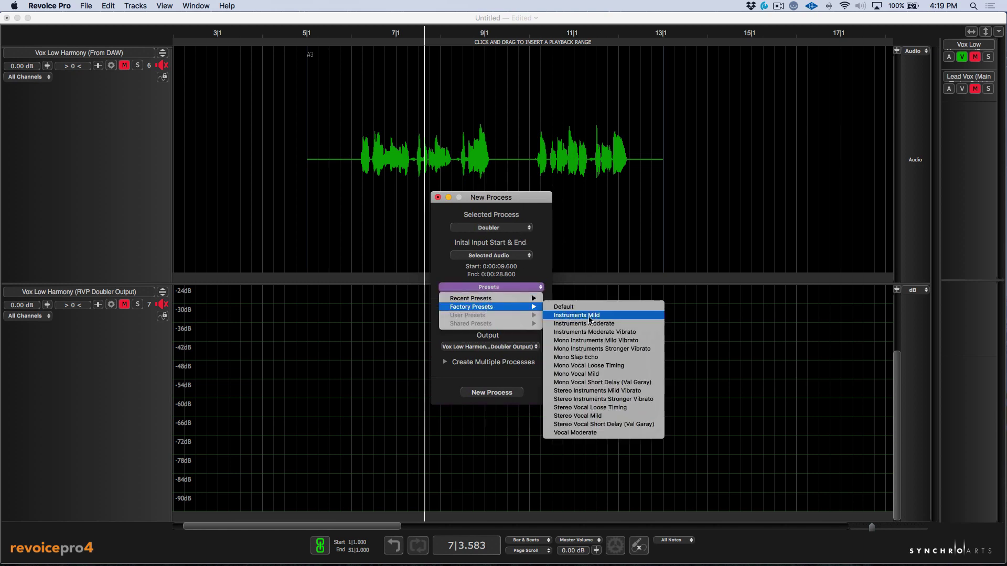
pyautogui.click(579, 416)
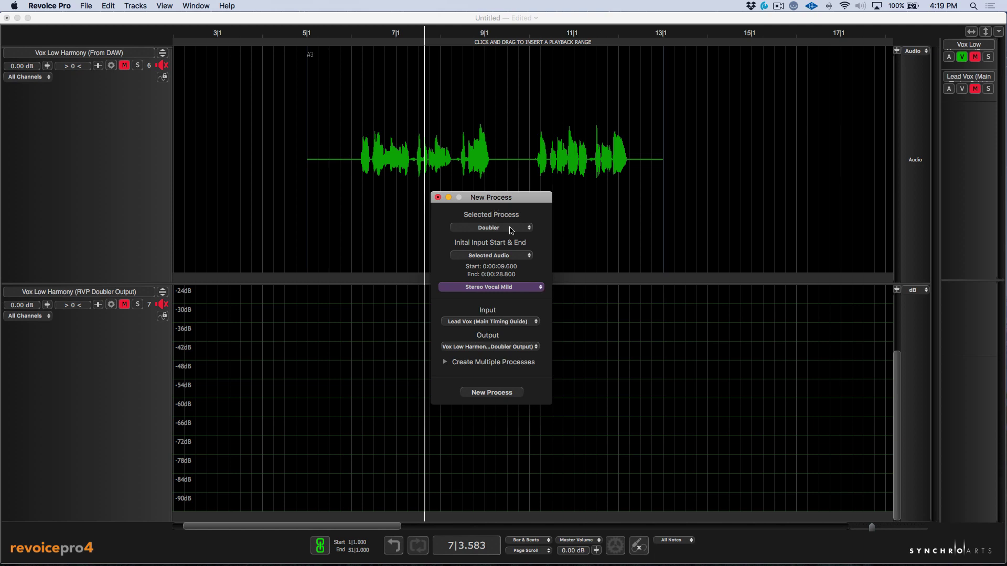
# Step: Mark a playback range around both harmony phrases, from about 0:00:11.377 to 0:00:27.802, as the Doubler's input range
pyautogui.click(461, 18)
pyautogui.moveTo(340, 43); pyautogui.dragTo(644, 53)
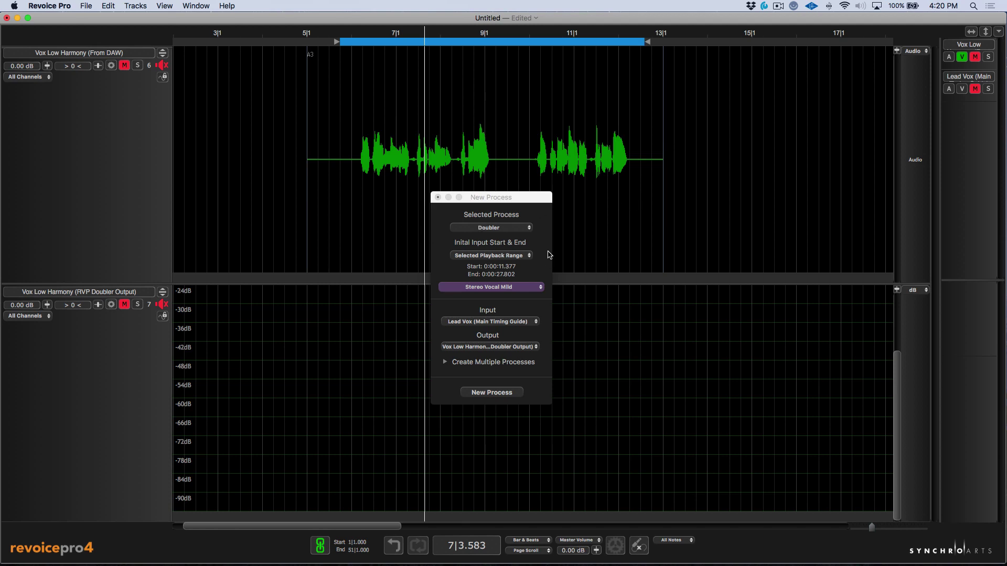
pyautogui.click(540, 199)
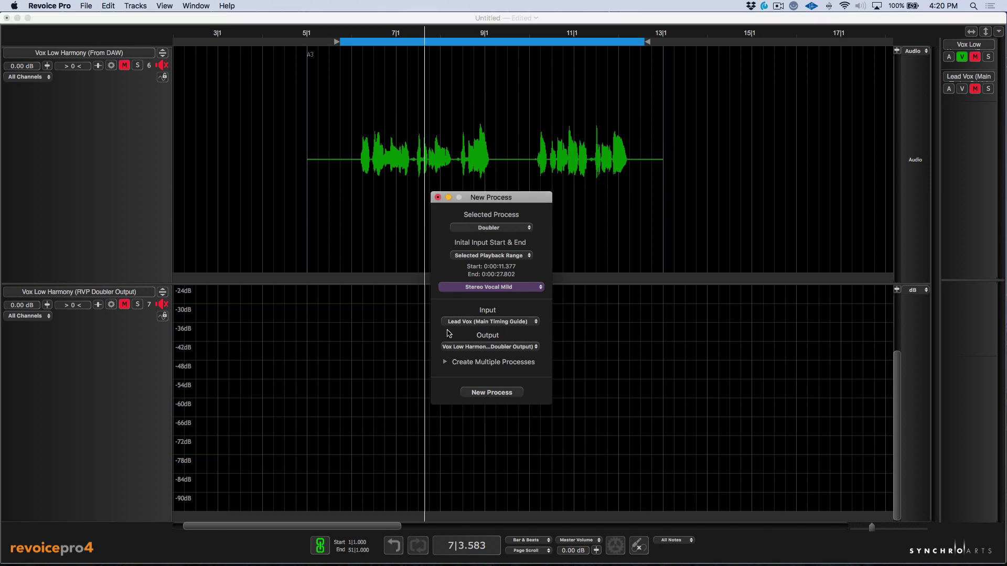
# Step: Create the Doubler process from Vox Low Harmony (From DAW) to Vox Low Harmony (RVP Doubler Output)
pyautogui.click(490, 322)
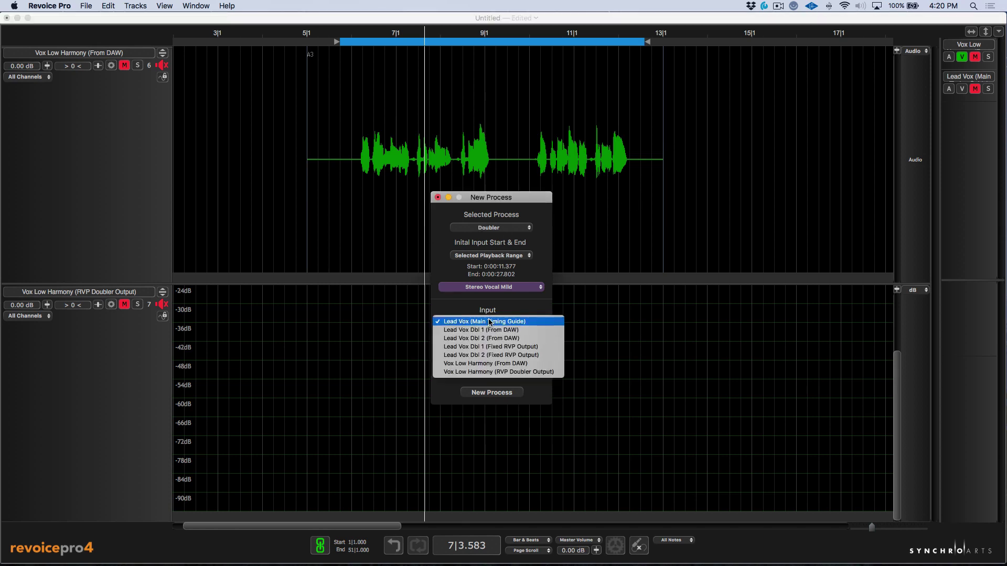
pyautogui.click(483, 363)
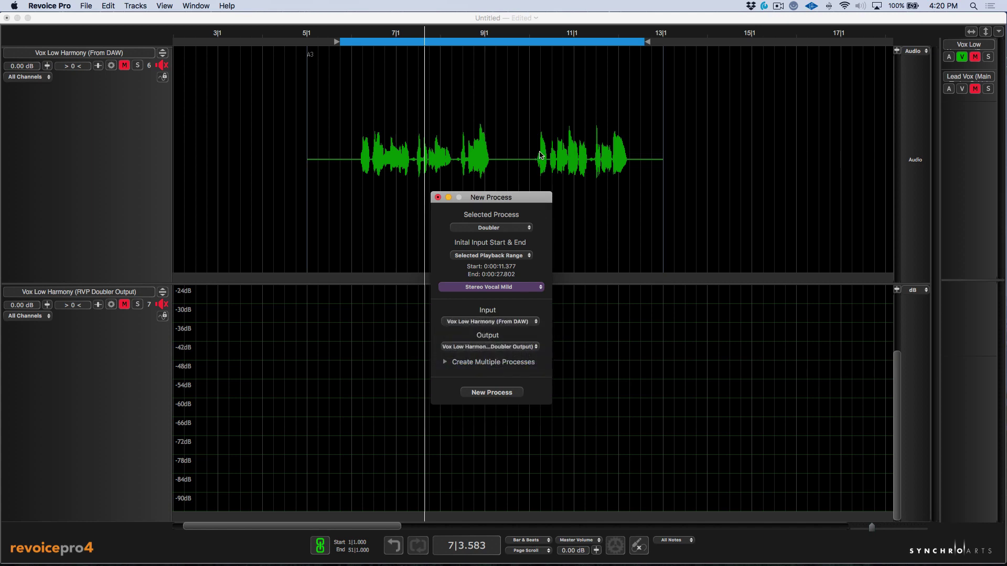
pyautogui.click(495, 347)
pyautogui.click(495, 347)
pyautogui.click(492, 393)
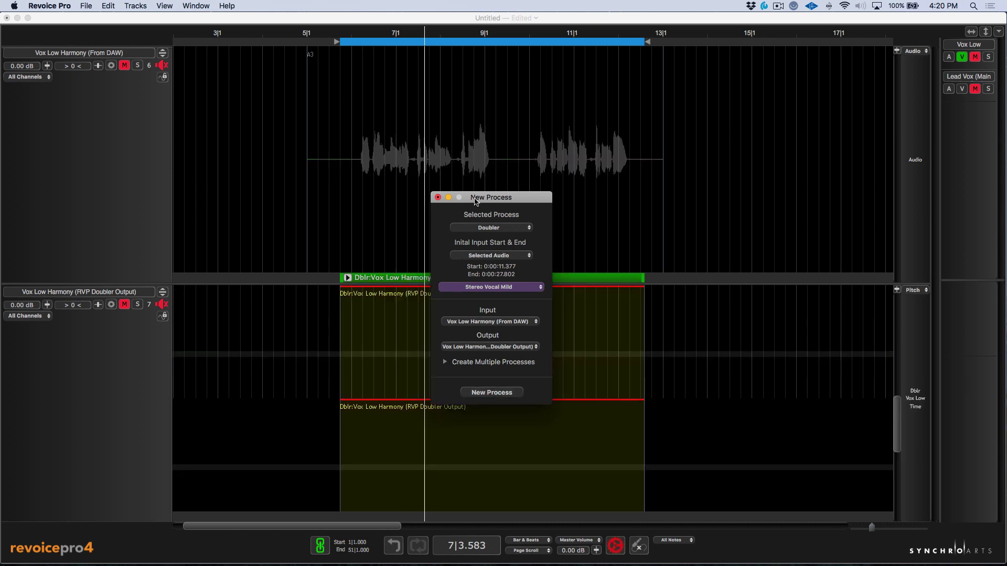
pyautogui.click(438, 197)
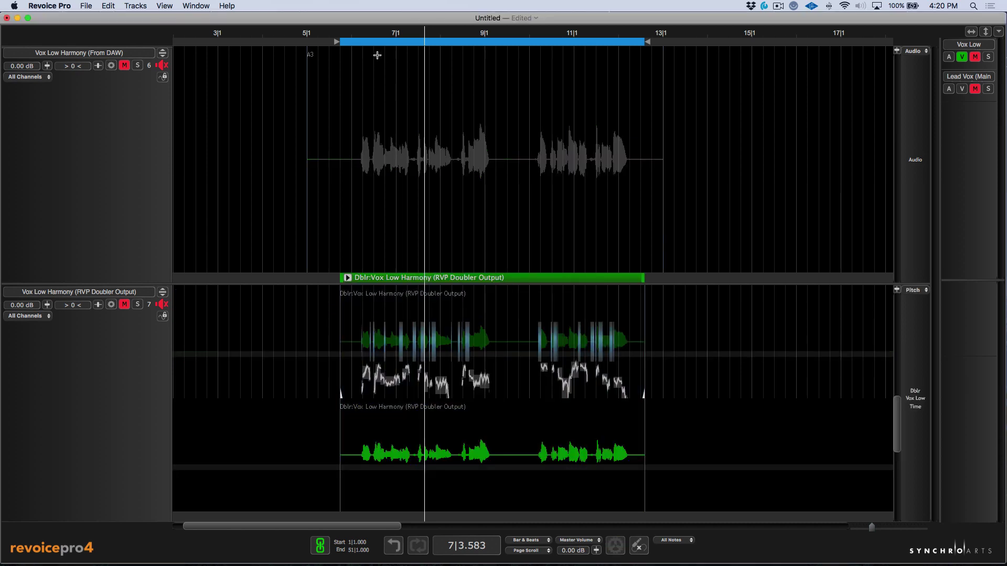
# Step: Unmute both Vox Low Harmony tracks and play them, temporarily soloing the original to compare it with the doubled sound
pyautogui.click(124, 65)
pyautogui.click(124, 304)
pyautogui.press('space')
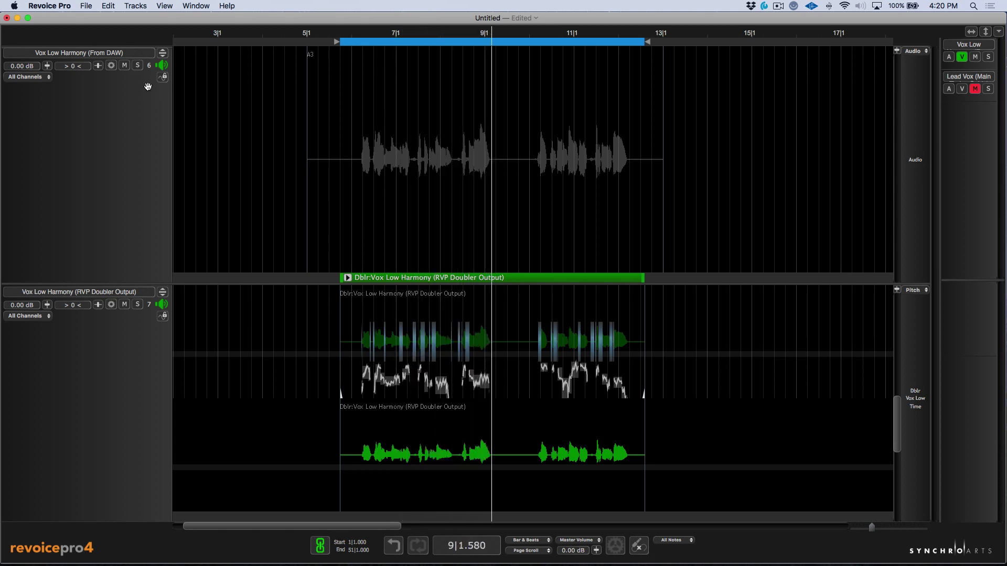
pyautogui.click(138, 66)
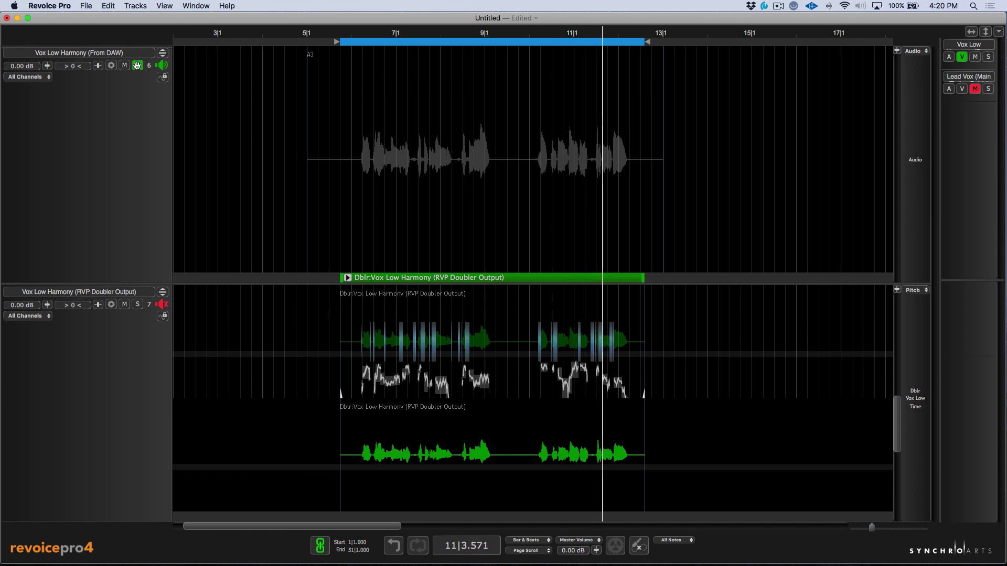
pyautogui.click(137, 65)
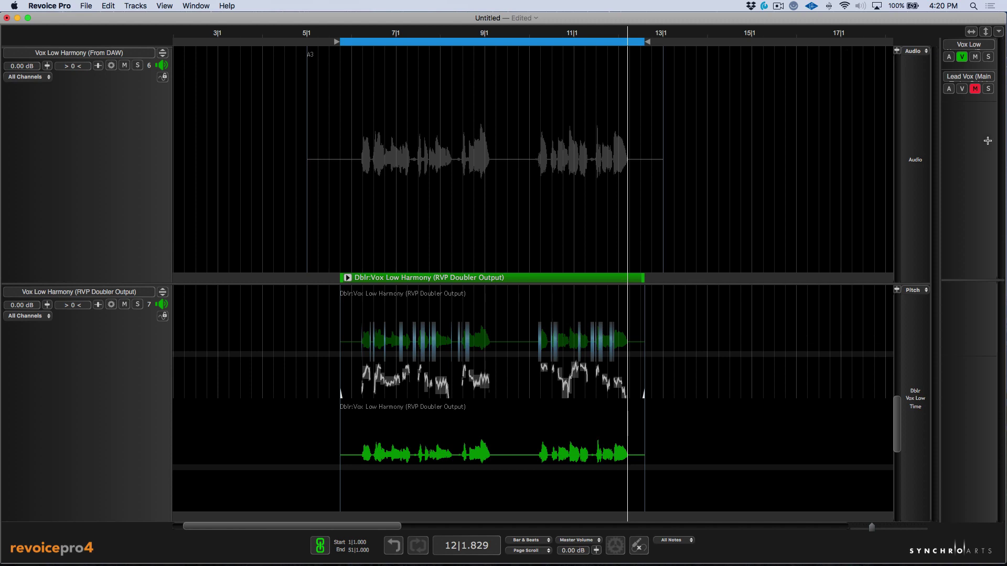
# Step: Show the Lead Vox track group alongside the Vox Low tracks and unmute it
pyautogui.click(961, 89)
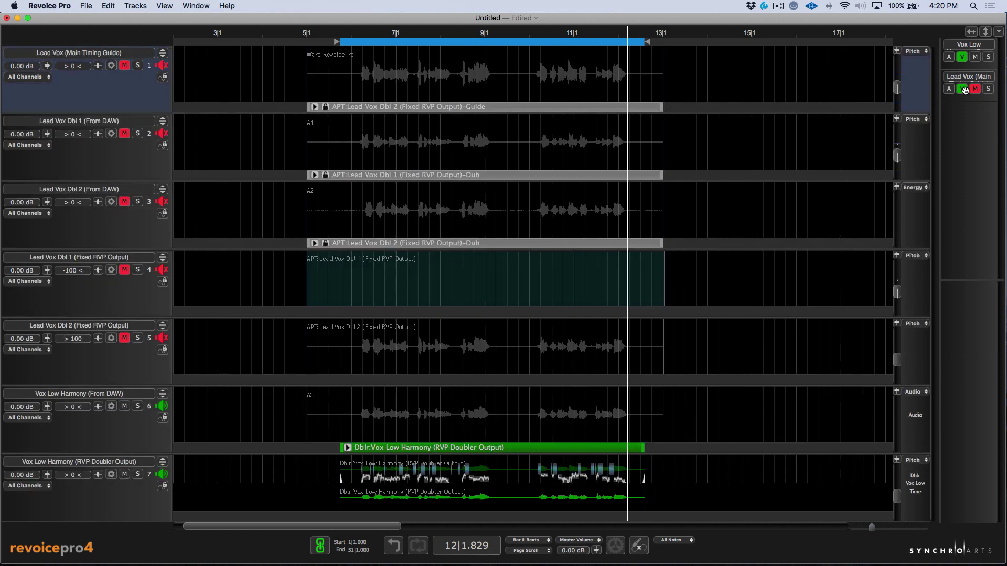
pyautogui.click(977, 89)
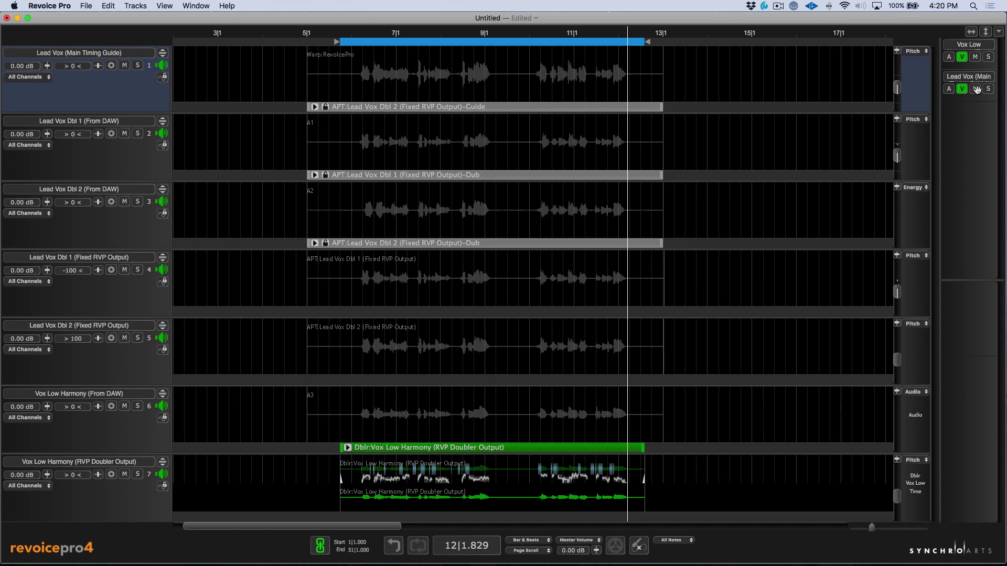
# Step: Select the warped audio on Lead Vox (Main Timing Guide) and spot it onto the Lead Vox_01 clip in Pro Tools
pyautogui.click(538, 94)
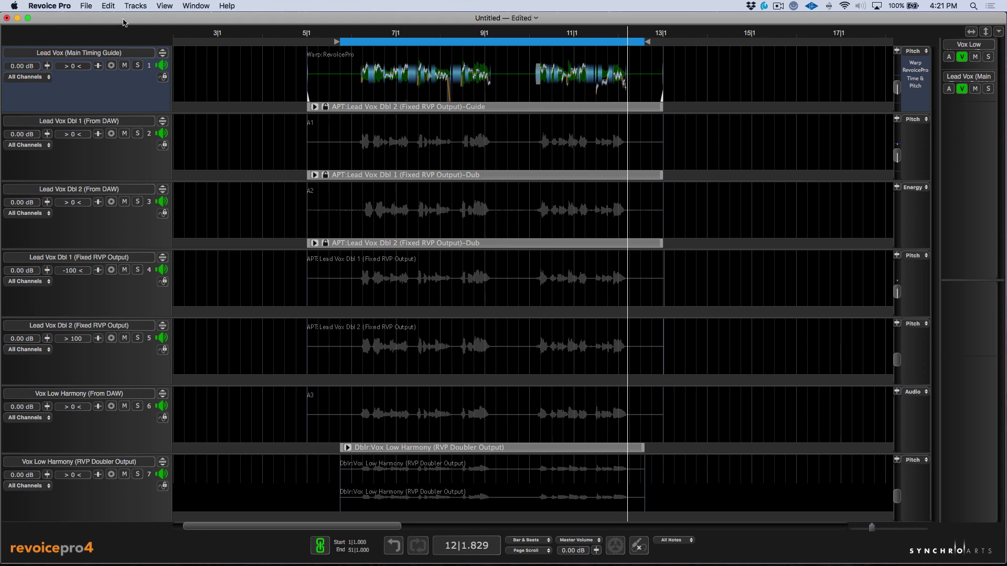
pyautogui.doubleClick(354, 21)
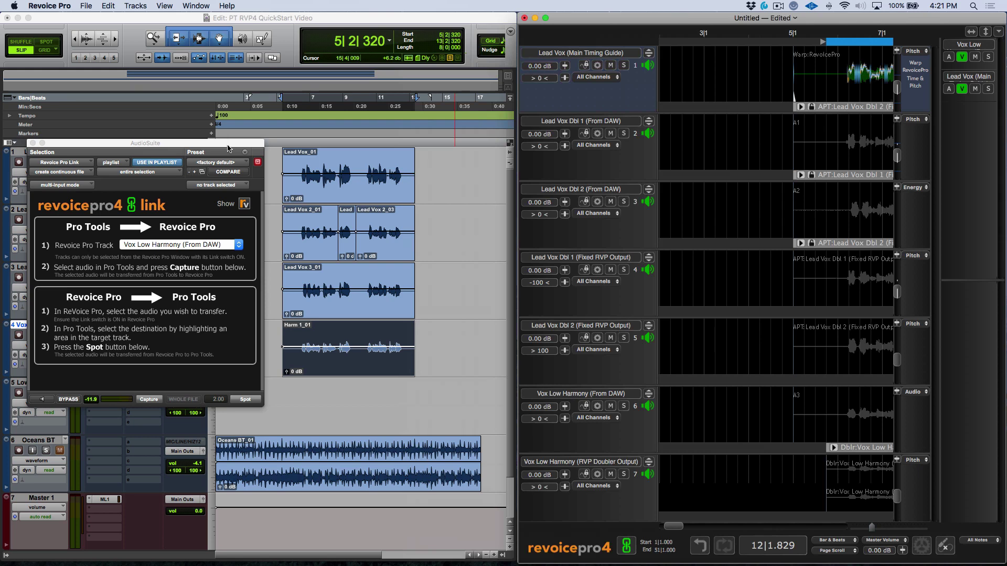
pyautogui.click(338, 189)
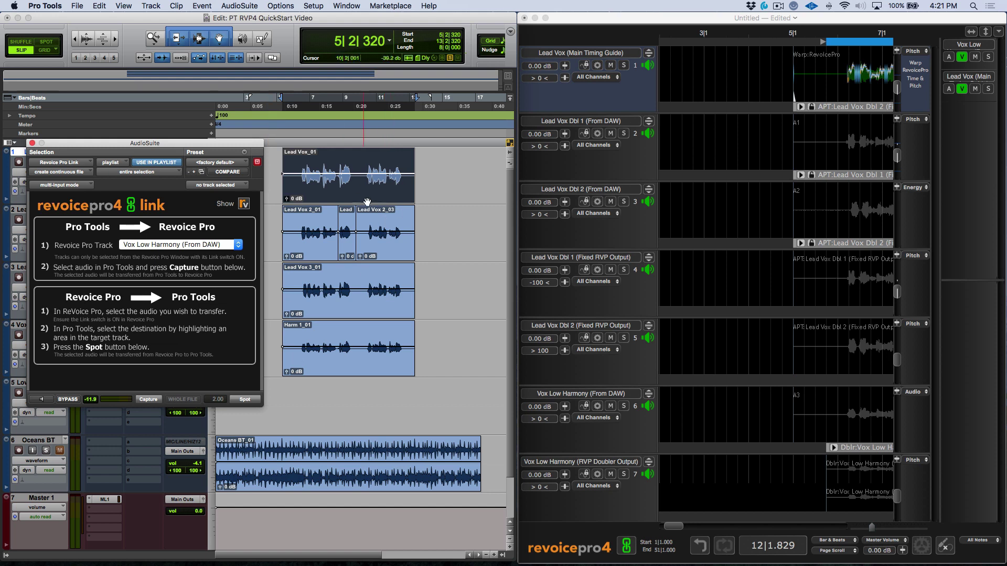
pyautogui.click(245, 399)
# Step: Play the transferred lead vocal in Pro Tools from about 6|2|548 and reselect its clip
pyautogui.click(299, 163)
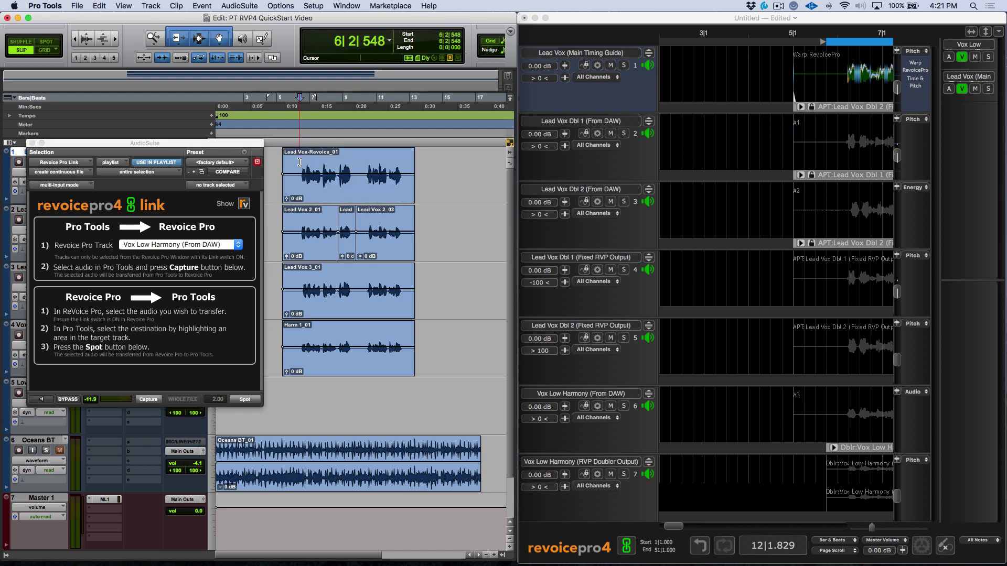
pyautogui.press('space')
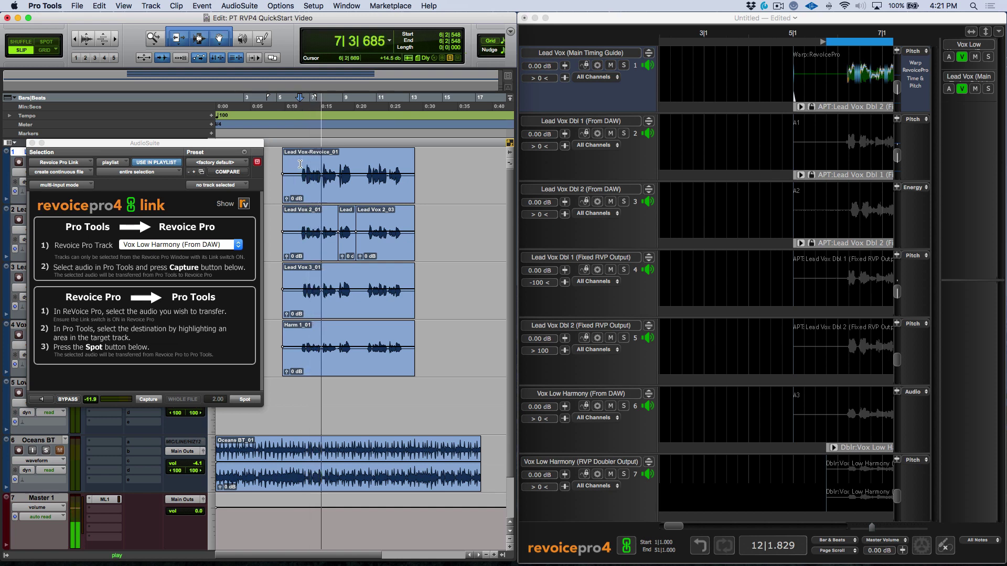
pyautogui.press('space')
pyautogui.click(349, 176)
# Step: Switch to Revoice Pro, select the Lead Vox Dbl 1 (Fixed RVP Output) audio and spot it over the clips on Pro Tools' Lead Vox Dbl1 track
pyautogui.click(601, 17)
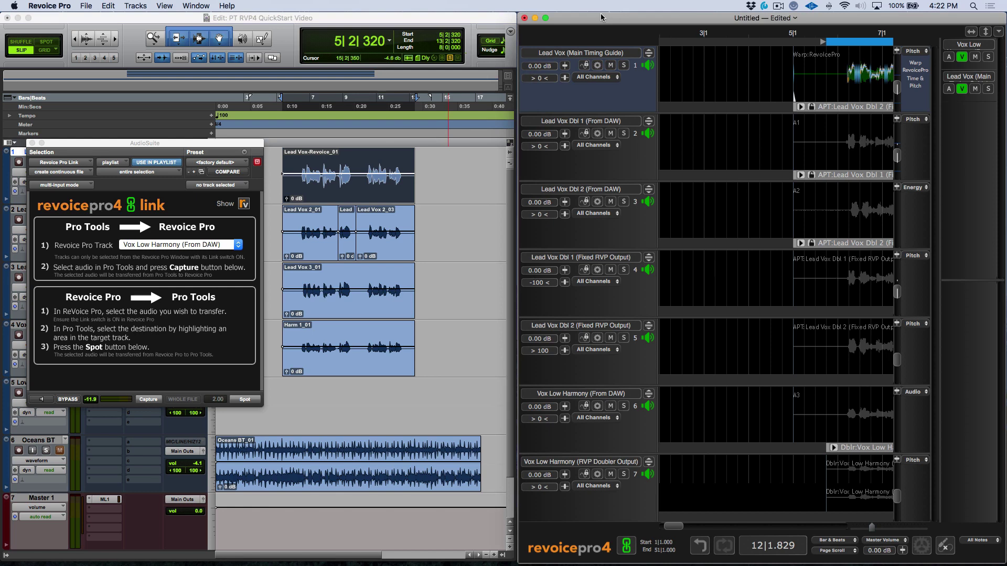
pyautogui.click(751, 36)
pyautogui.scroll(-2, 720, 81)
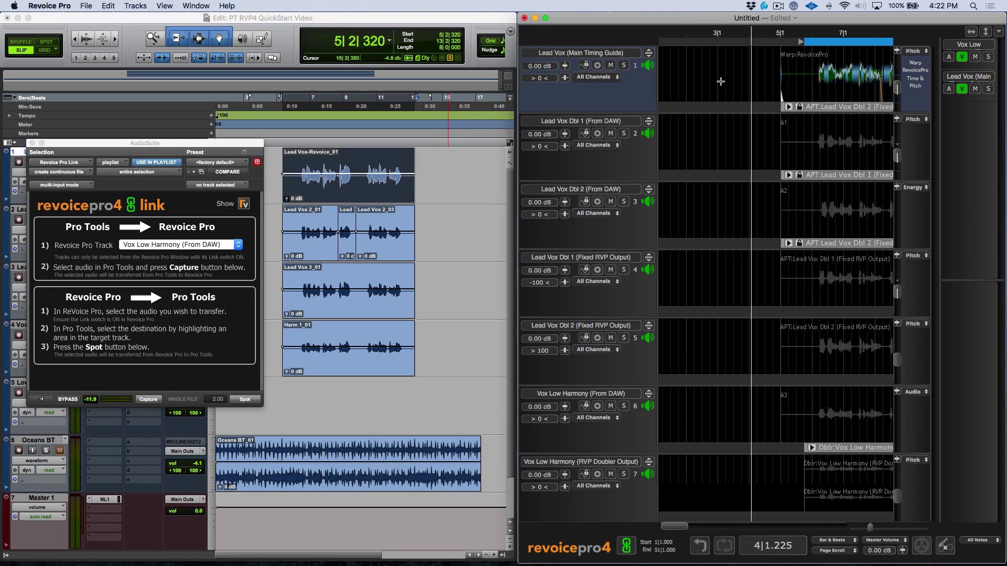
pyautogui.scroll(-3, 721, 81)
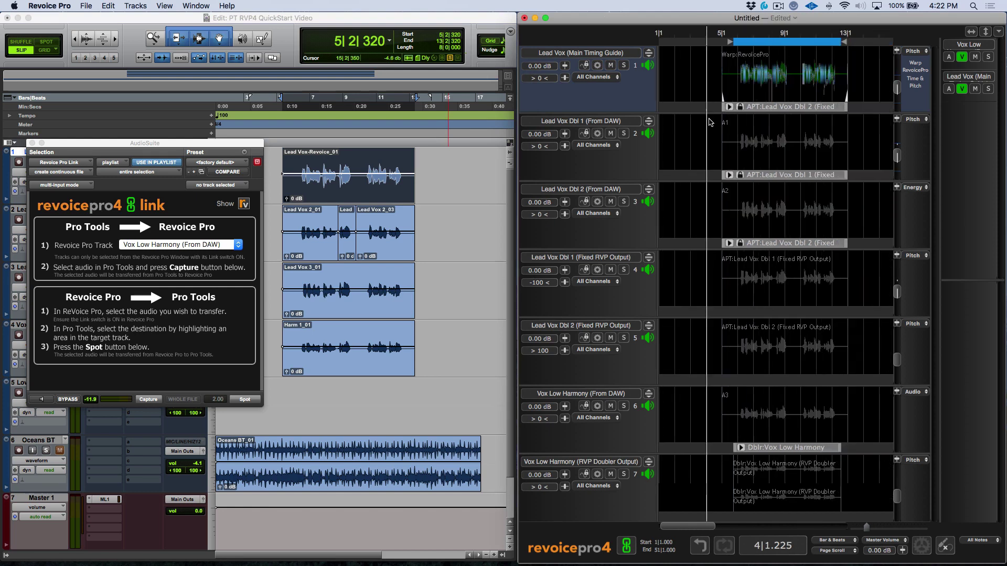
pyautogui.click(752, 297)
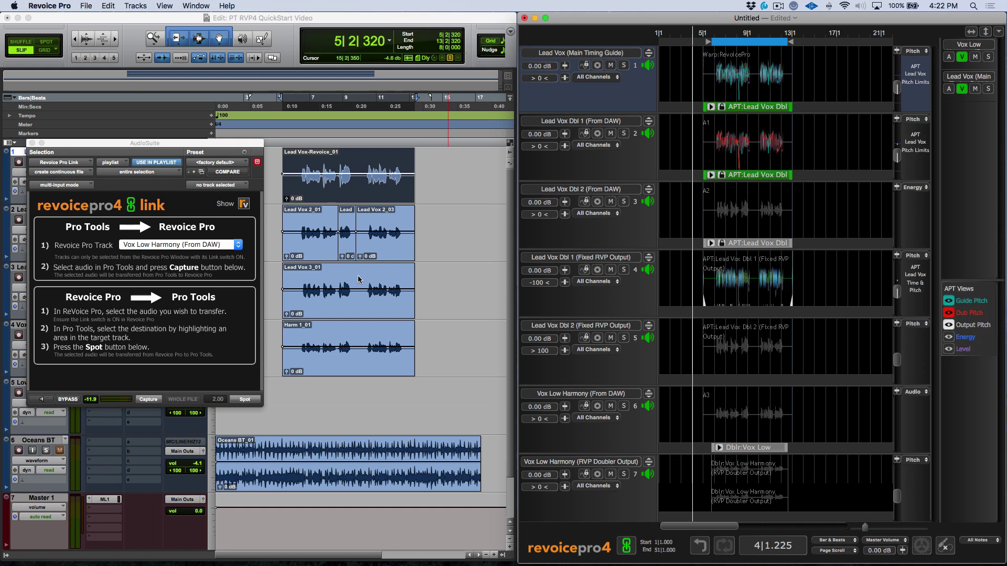
pyautogui.moveTo(428, 231); pyautogui.dragTo(272, 228)
pyautogui.click(251, 400)
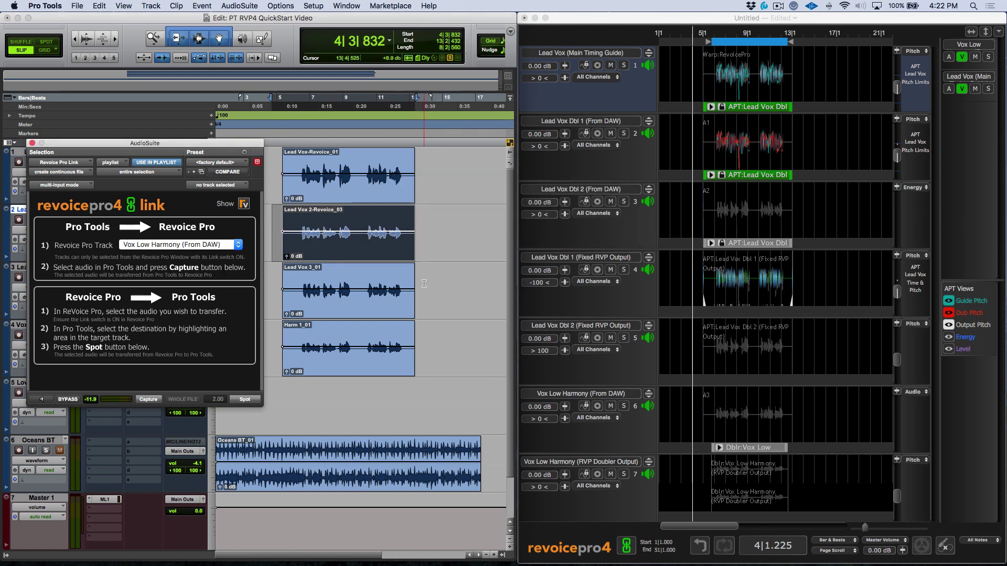
# Step: Select the Lead Vox Dbl 2 (Fixed RVP Output) audio and spot it over the Lead Vox 3_01 clip in Pro Tools
pyautogui.press(';')
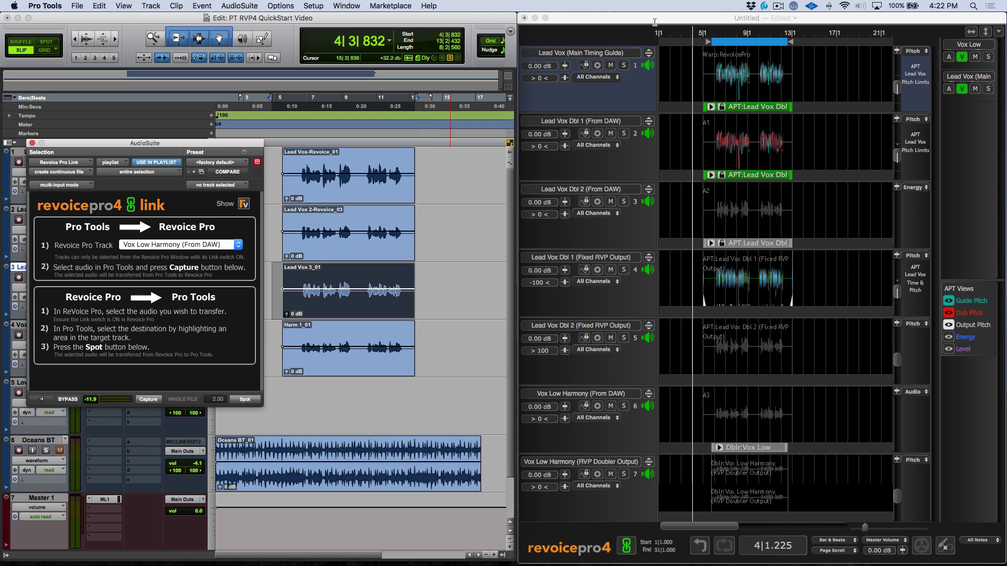
pyautogui.click(655, 21)
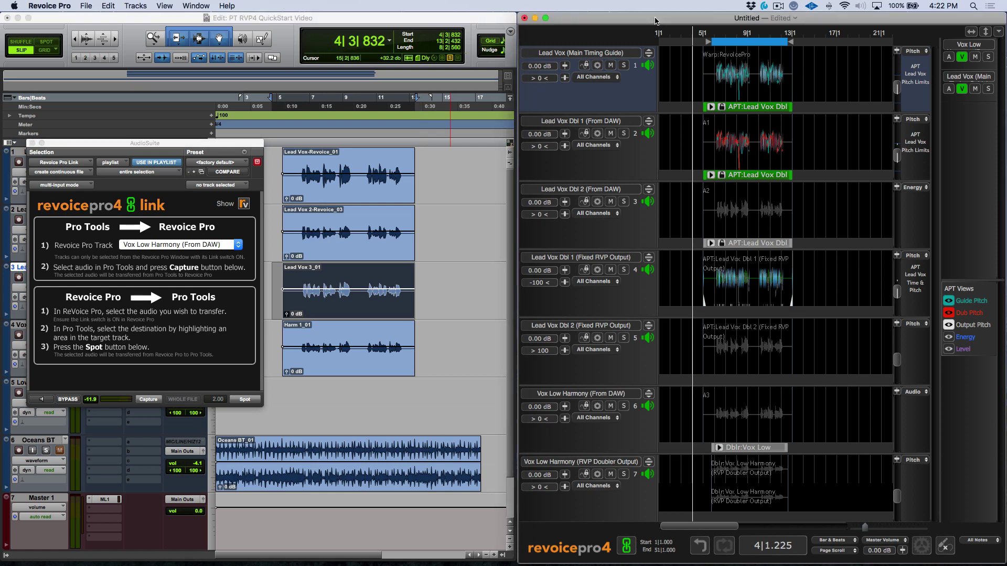
pyautogui.click(748, 362)
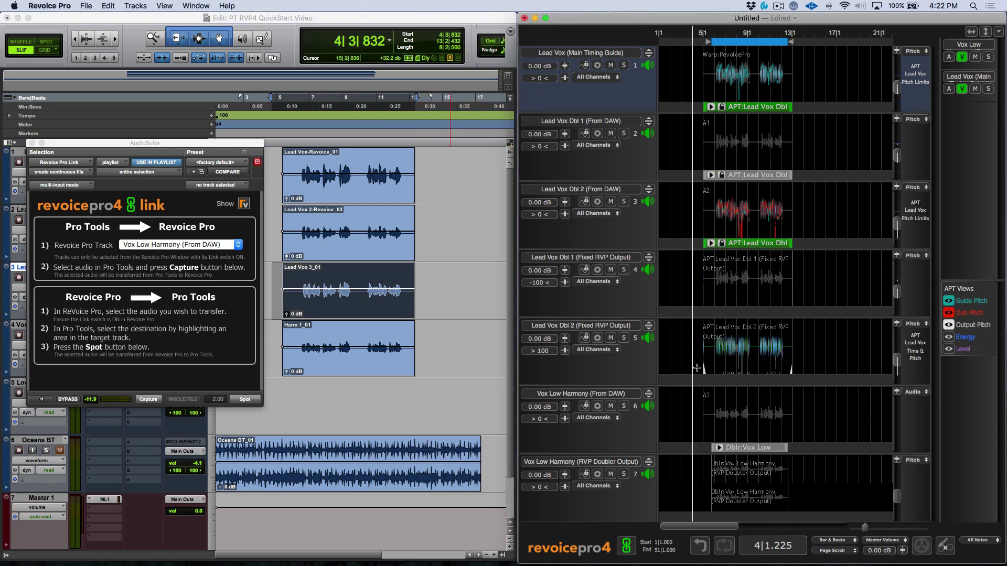
pyautogui.click(245, 400)
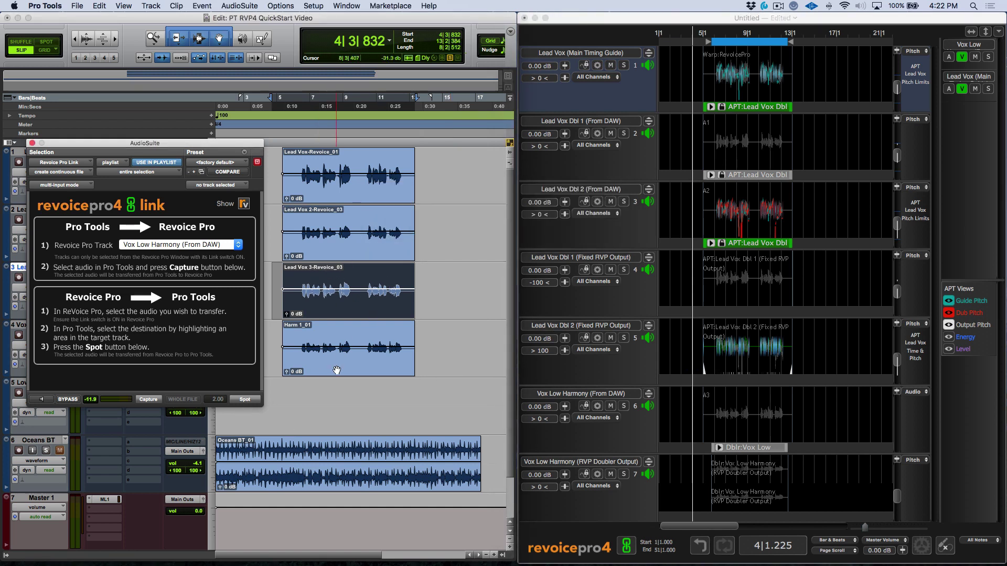
# Step: Select the Vox Low Harmony (RVP Doubler Output) audio and spot it into a highlighted area on the empty Low Har StDbl track in Pro Tools
pyautogui.click(760, 483)
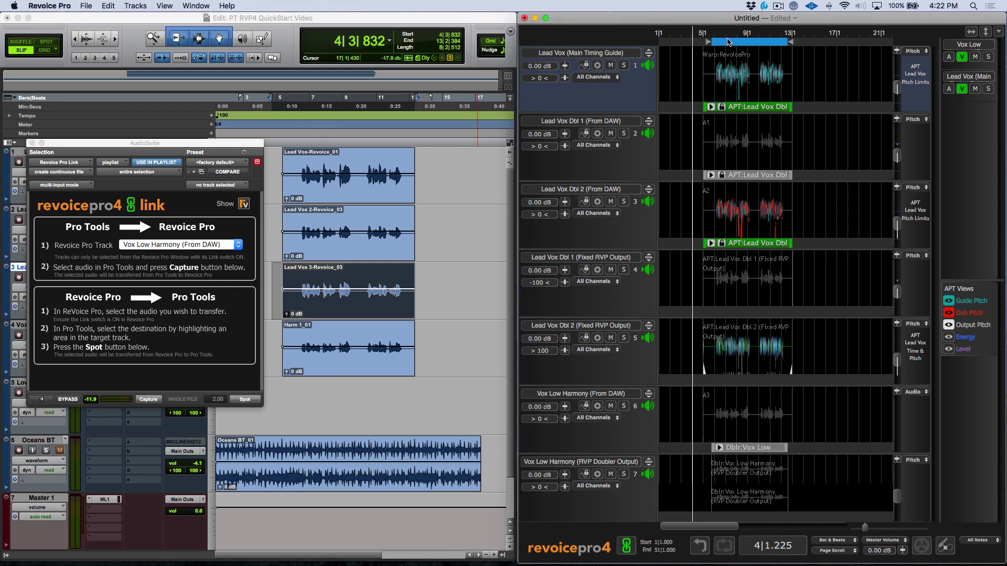
pyautogui.click(771, 484)
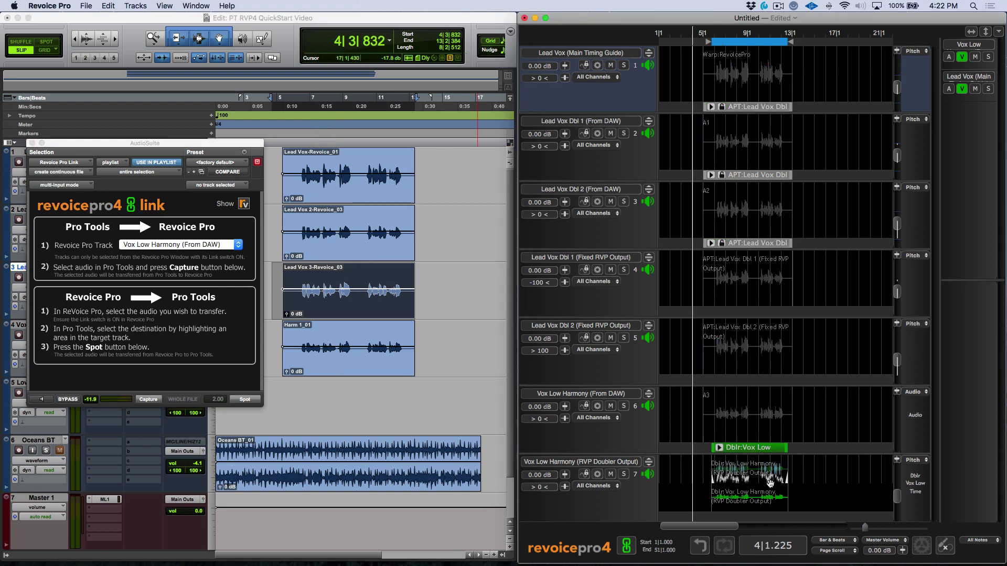
pyautogui.click(376, 404)
pyautogui.moveTo(435, 408); pyautogui.dragTo(275, 410)
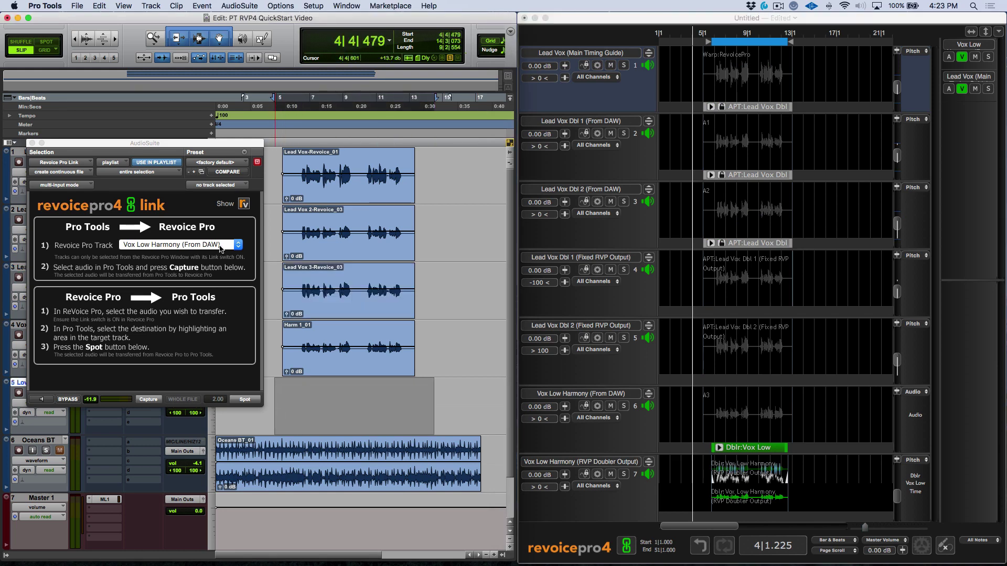
pyautogui.click(247, 399)
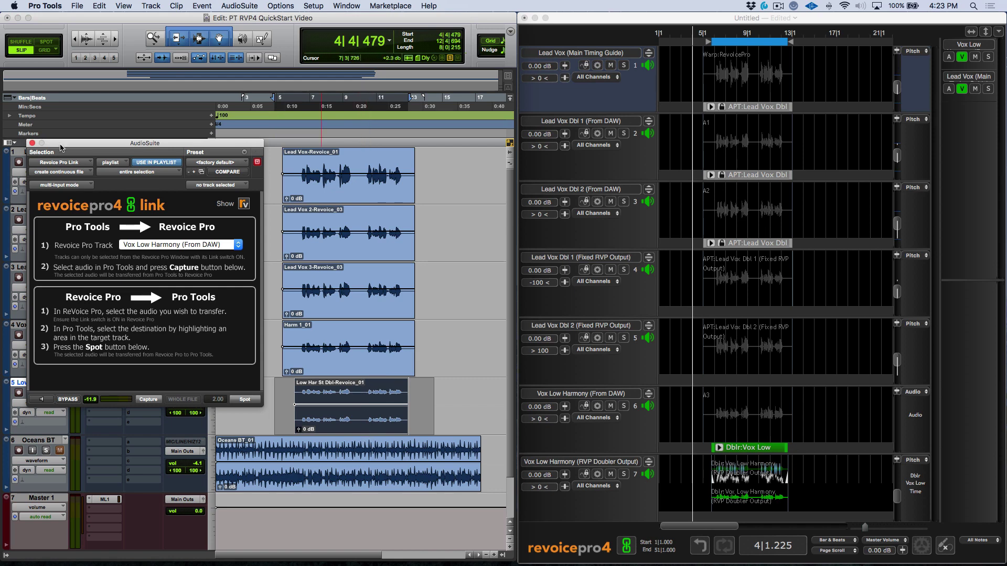
# Step: Close the Revoice Pro Link window, enlarge the Pro Tools Edit window to full width and unsolo the Lead Vox track
pyautogui.click(32, 143)
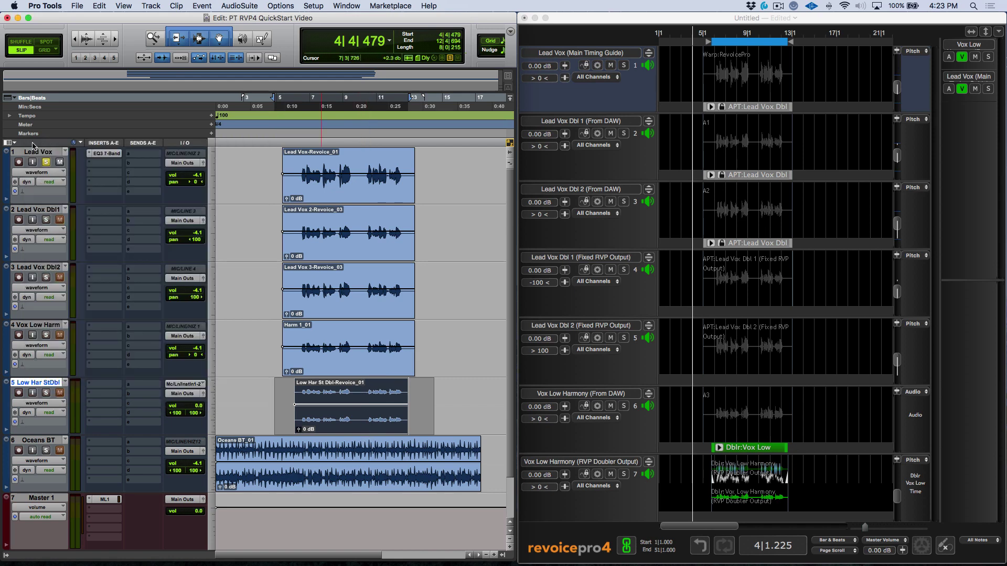
pyautogui.doubleClick(186, 21)
pyautogui.click(46, 164)
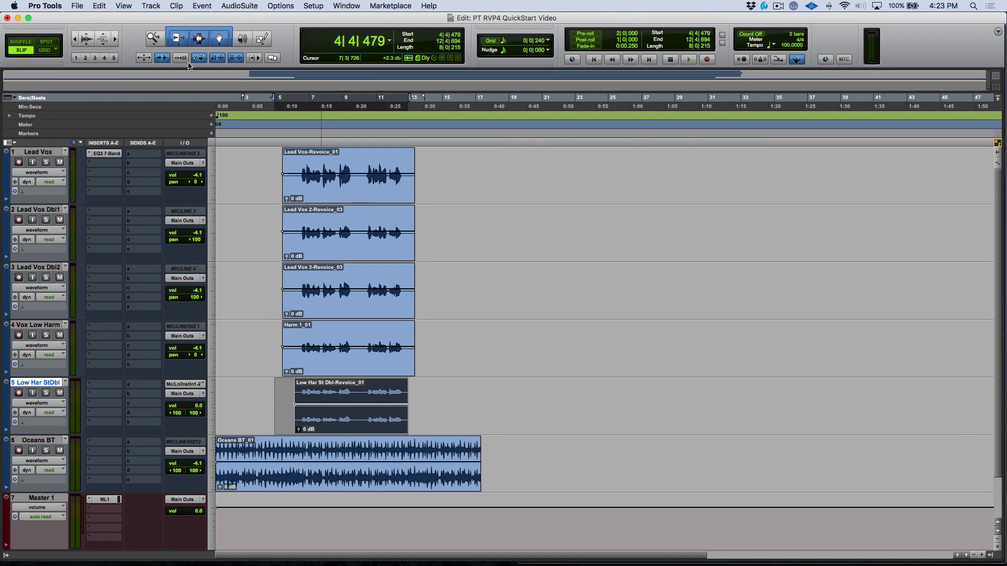
# Step: Mute the Oceans BT_01 clip and play all the transferred vocals together from 6|2|548, reselecting the backing-track clip during playback
pyautogui.click(369, 480)
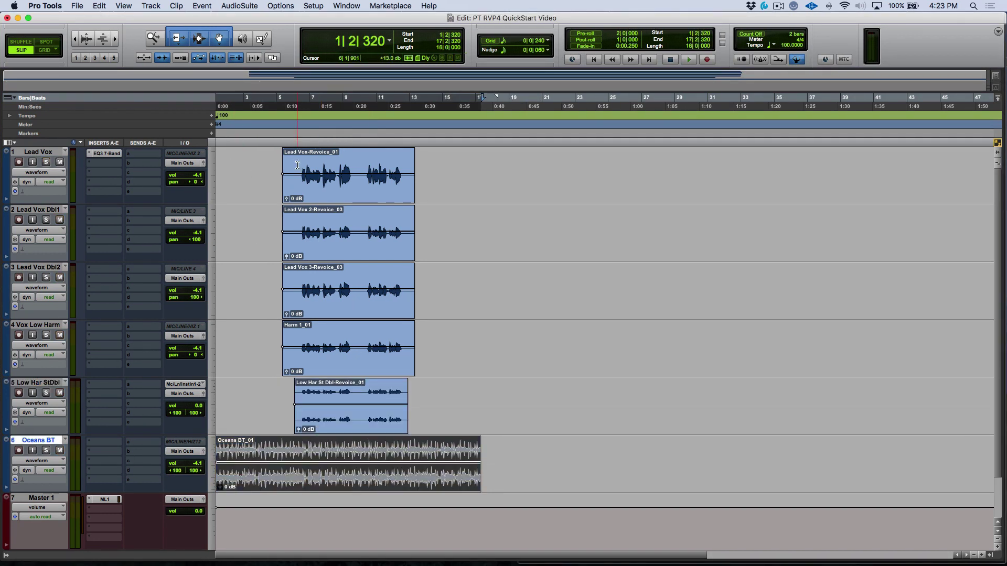
pyautogui.click(299, 163)
pyautogui.press('space')
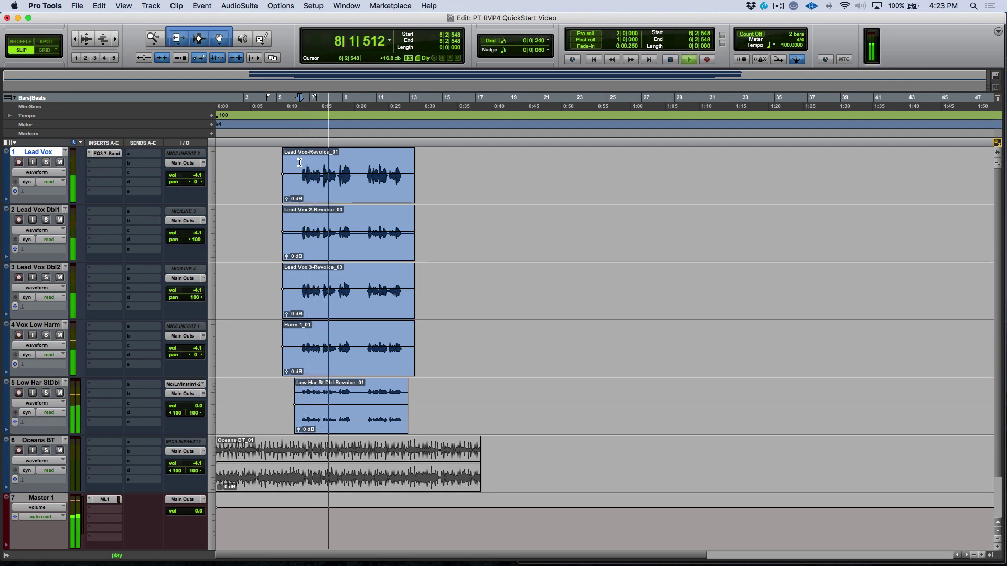
pyautogui.click(374, 479)
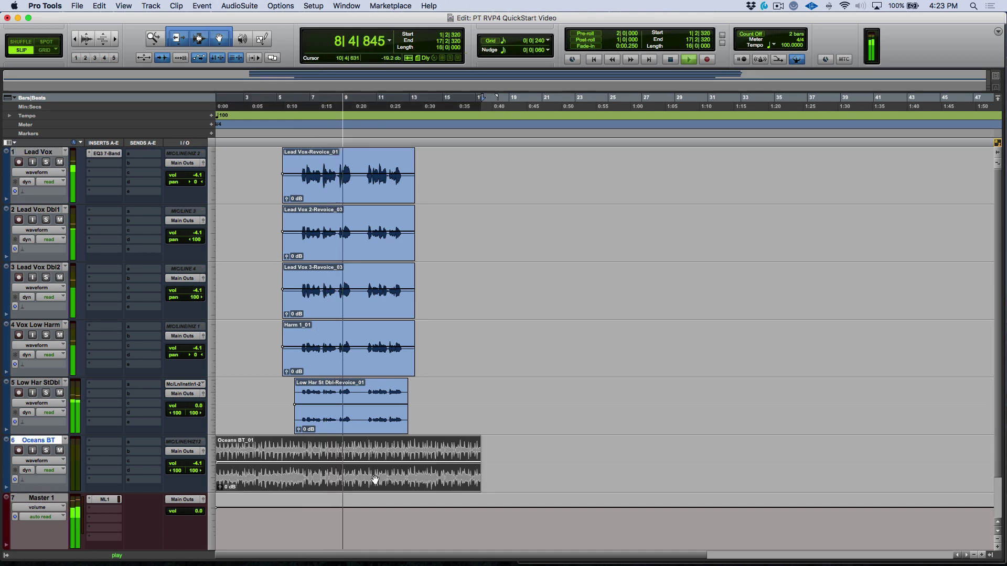